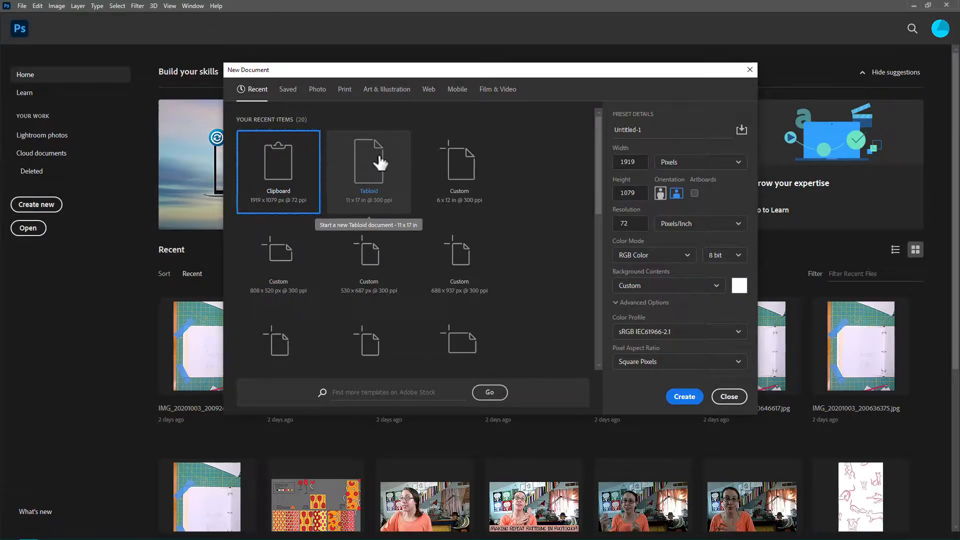
# Create a new Tabloid document, 11 x 17 inches at 300 ppi, with a white background.
pyautogui.click(377, 167)
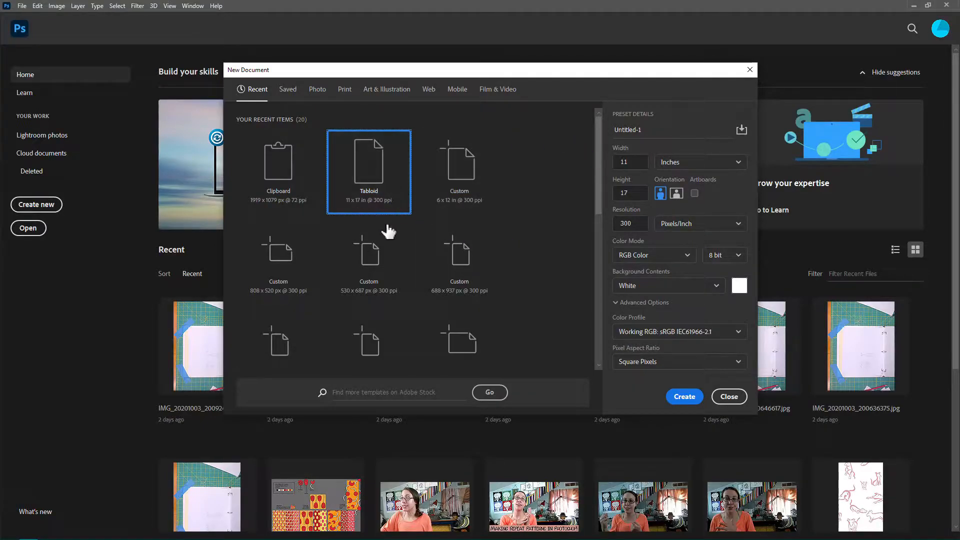
pyautogui.click(685, 397)
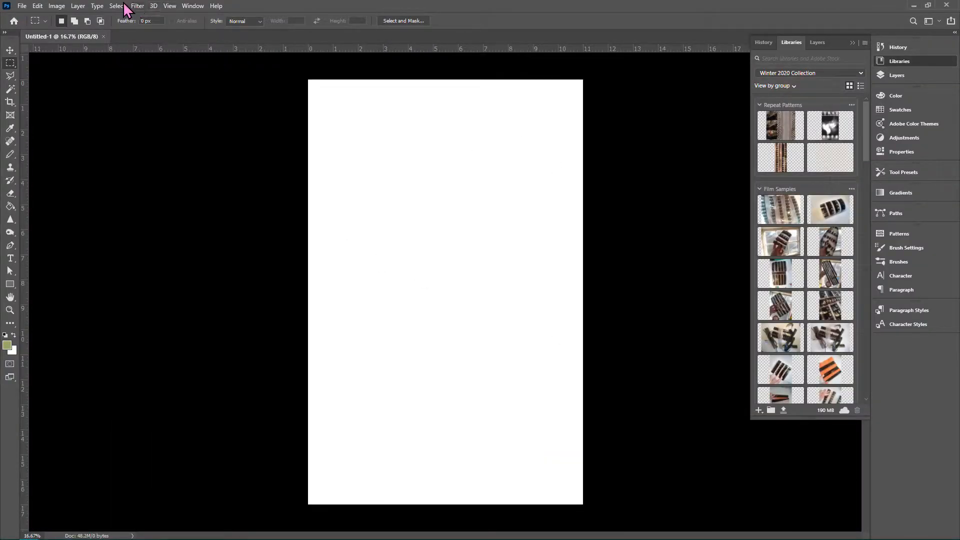
# Start the Add Noise filter on the blank page, set its amount to 400% and turn off Monochromatic.
pyautogui.click(123, 6)
pyautogui.moveTo(131, 6)
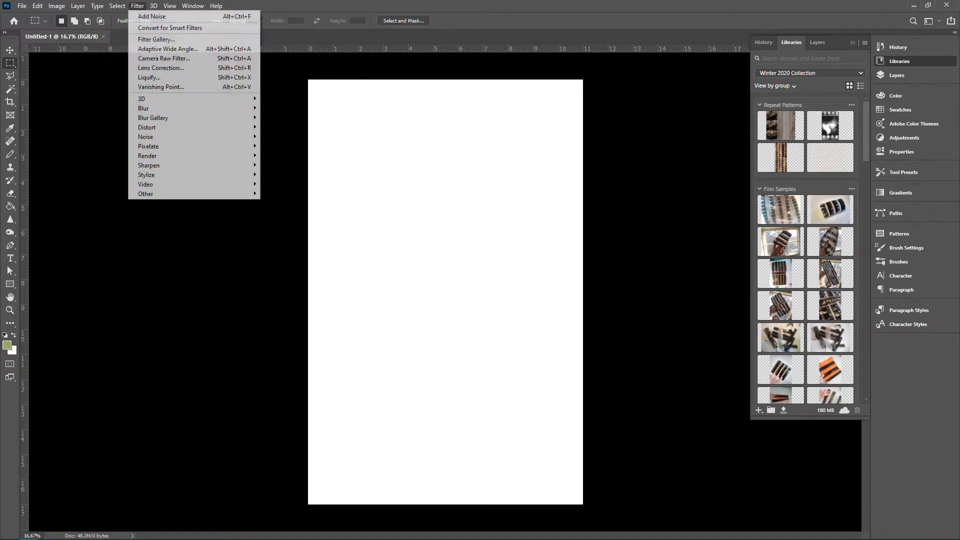
pyautogui.moveTo(208, 137)
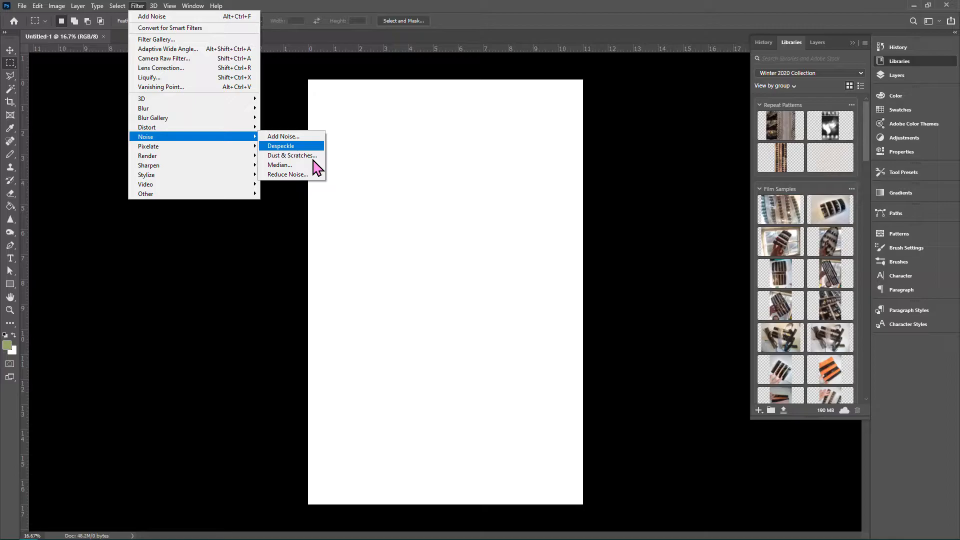
pyautogui.click(300, 137)
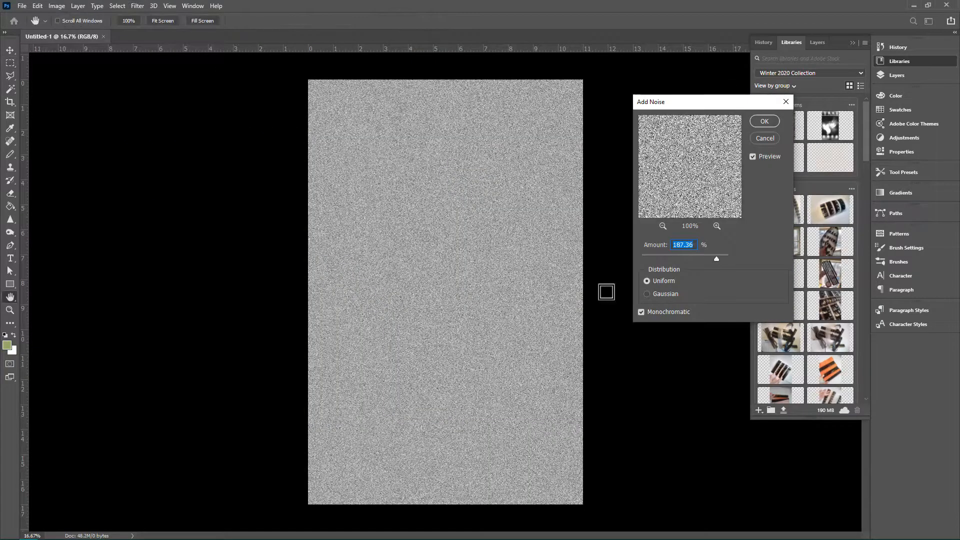
pyautogui.moveTo(714, 256)
pyautogui.mouseDown()
pyautogui.moveTo(707, 256)
pyautogui.moveTo(731, 260)
pyautogui.mouseUp()
pyautogui.click(641, 313)
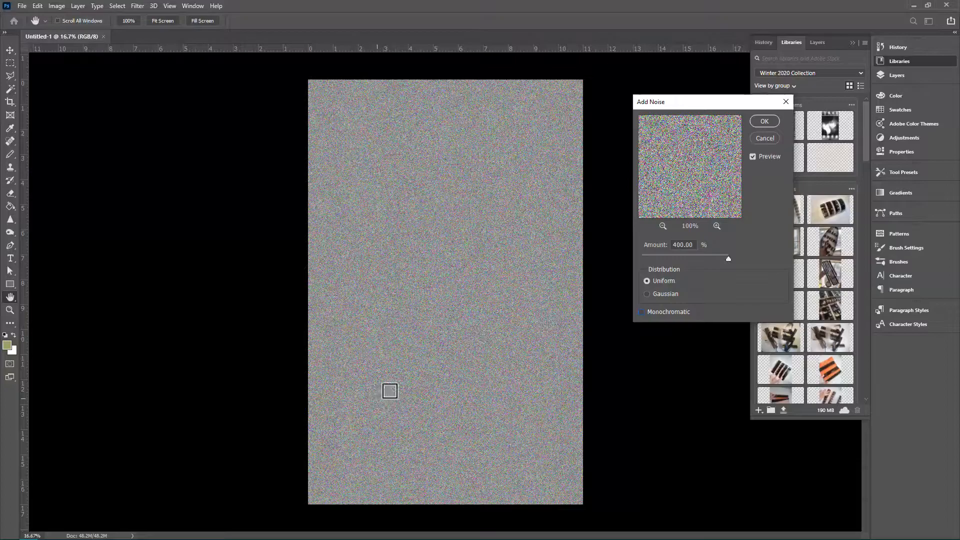
# Inspect the coloured noise up close, make it monochromatic again and apply the Add Noise filter.
pyautogui.click(716, 226)
pyautogui.click(717, 226)
pyautogui.click(717, 226)
pyautogui.click(717, 226)
pyautogui.click(717, 226)
pyautogui.click(717, 226)
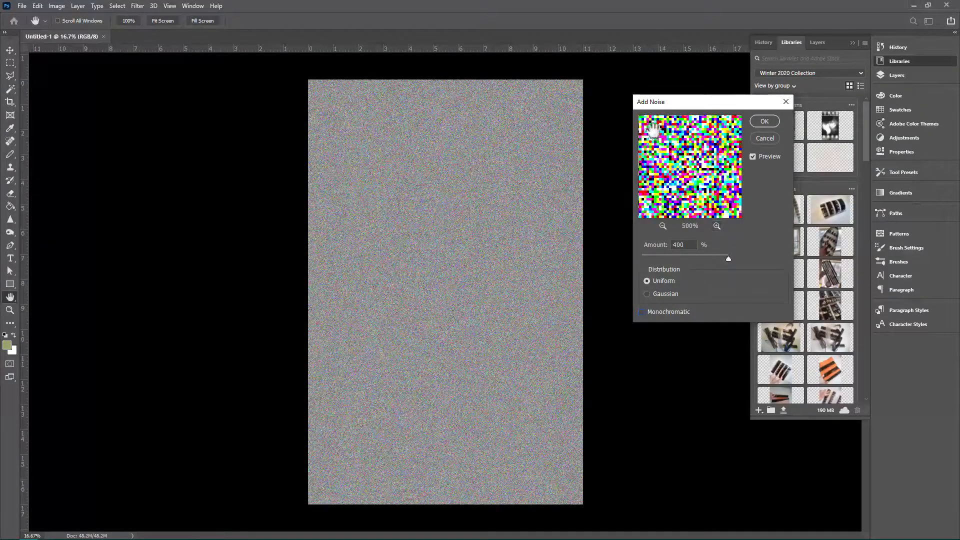
pyautogui.click(641, 312)
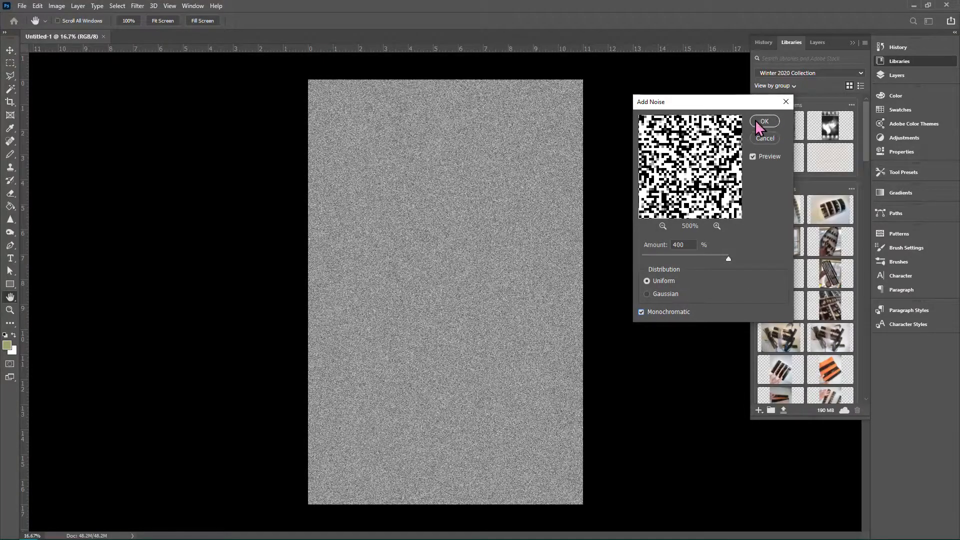
pyautogui.press('Return')
pyautogui.press('m')
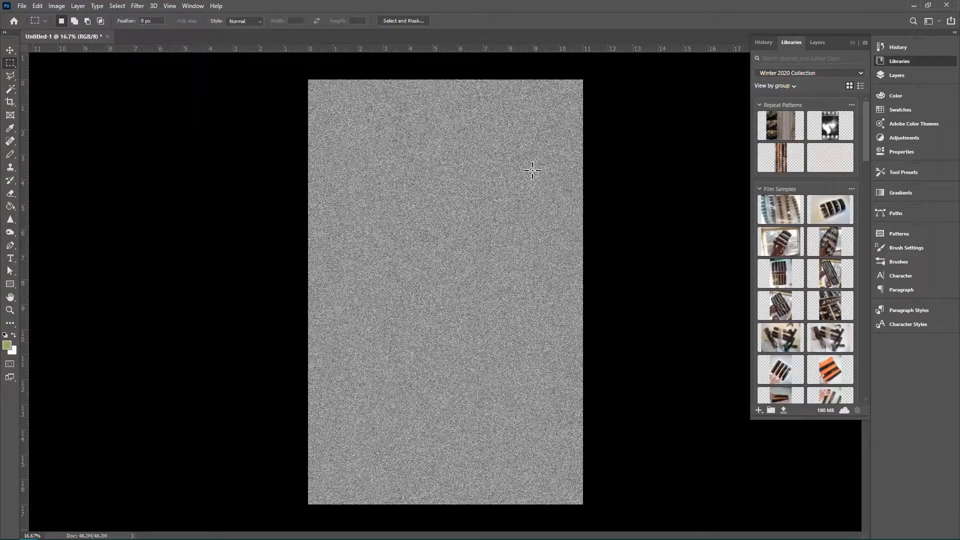
pyautogui.click(117, 6)
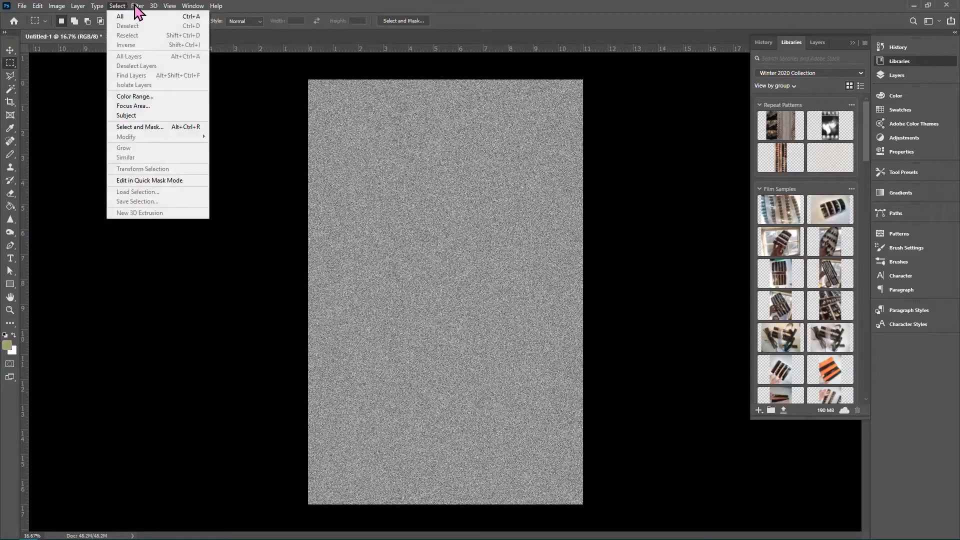
pyautogui.moveTo(136, 8)
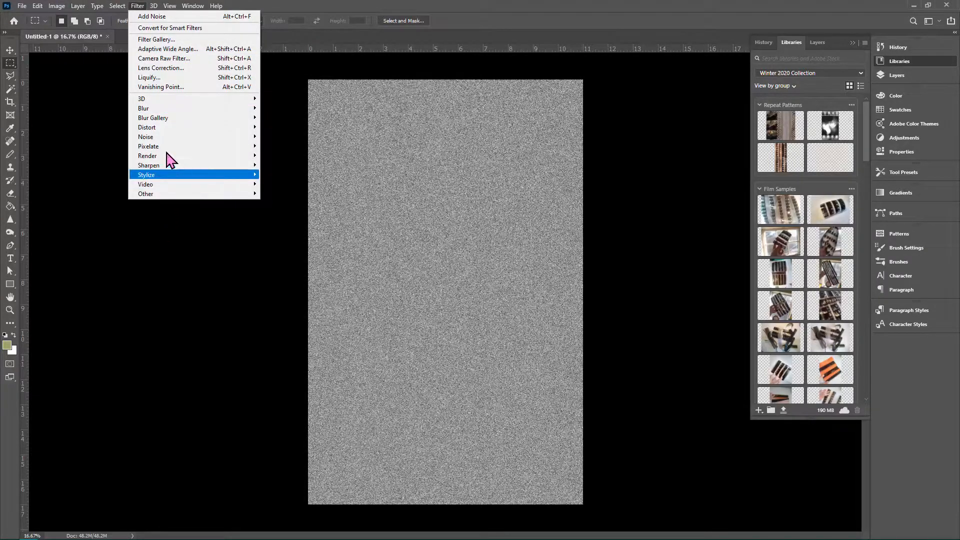
pyautogui.moveTo(167, 150)
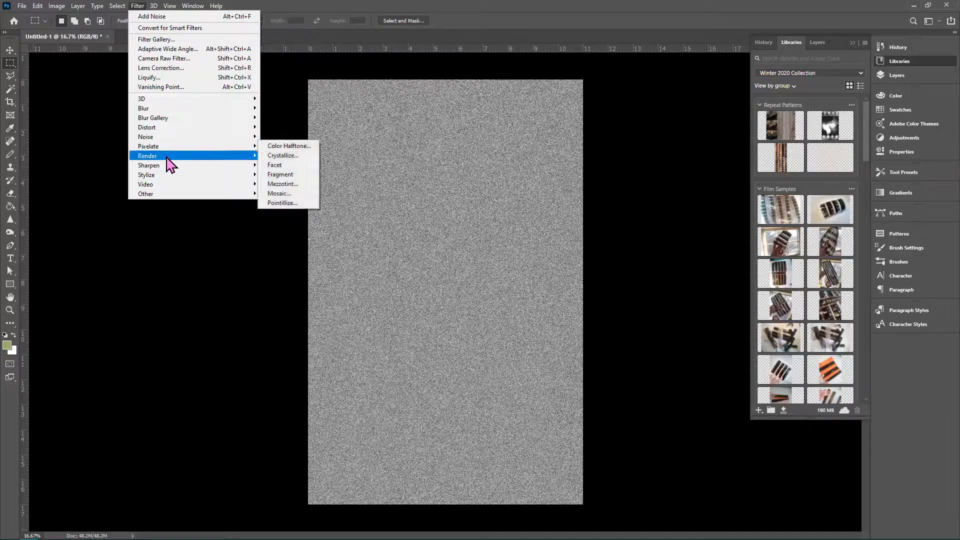
pyautogui.moveTo(150, 166)
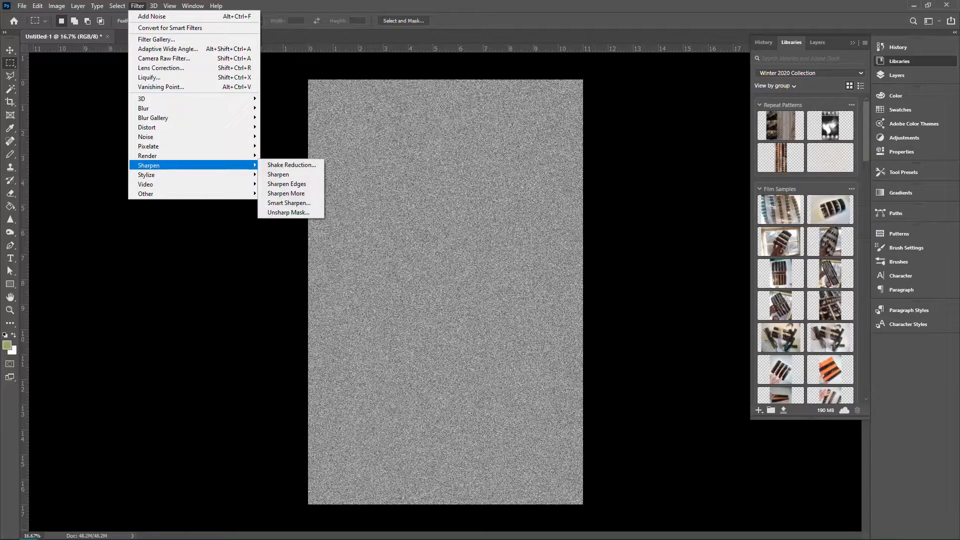
pyautogui.click(289, 203)
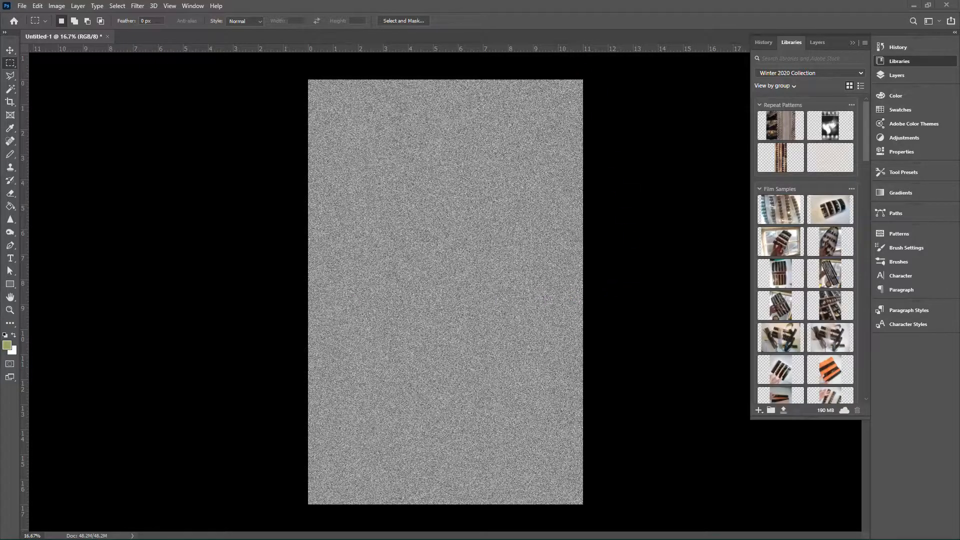
# Start the Emboss filter on the noise with an angle of 119°, a height of 1 pixel and an amount of 130%.
pyautogui.click(116, 6)
pyautogui.moveTo(144, 8)
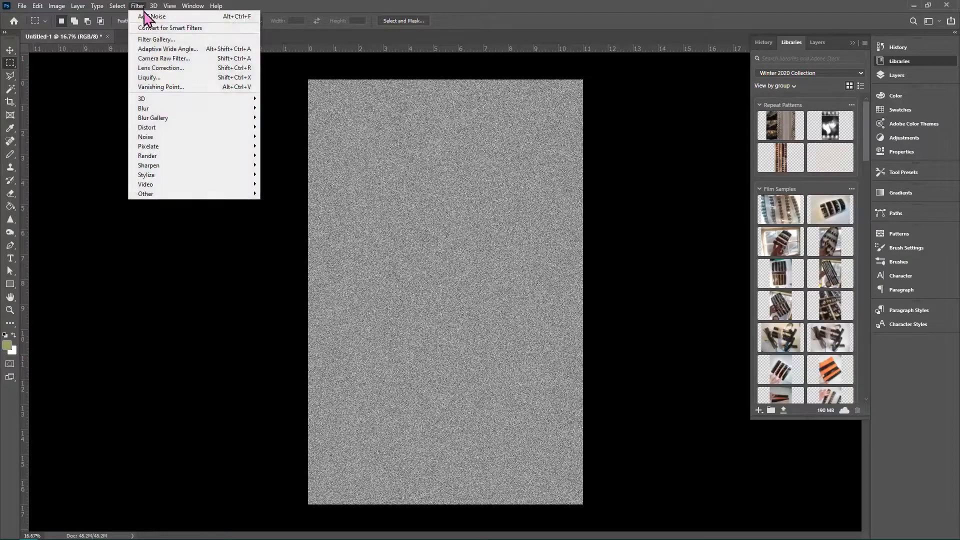
pyautogui.moveTo(229, 176)
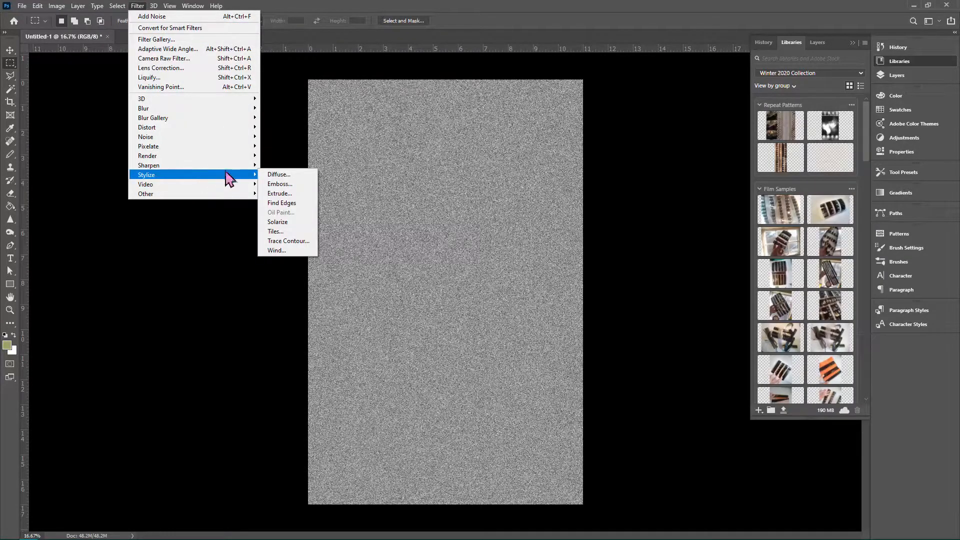
pyautogui.click(282, 184)
pyautogui.moveTo(443, 100); pyautogui.dragTo(636, 116)
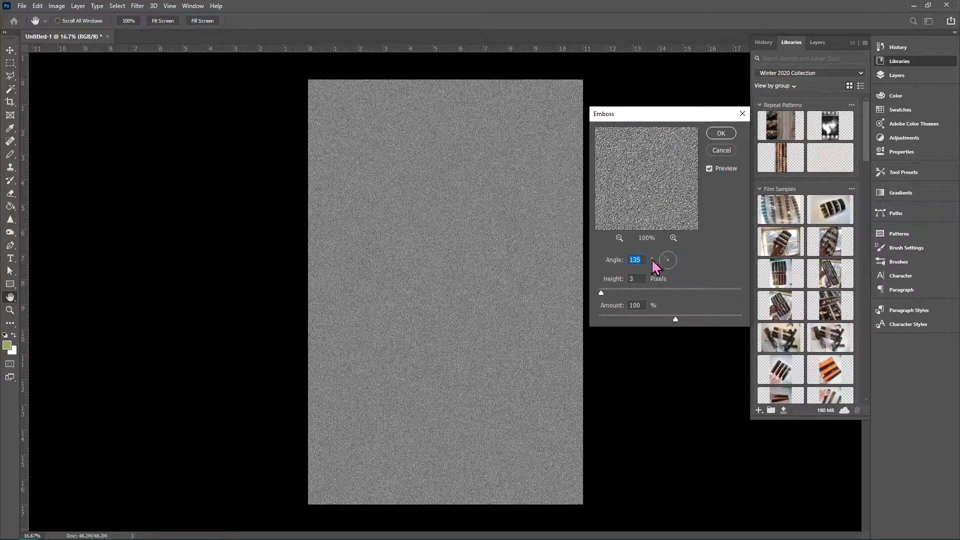
pyautogui.moveTo(666, 255); pyautogui.dragTo(671, 255)
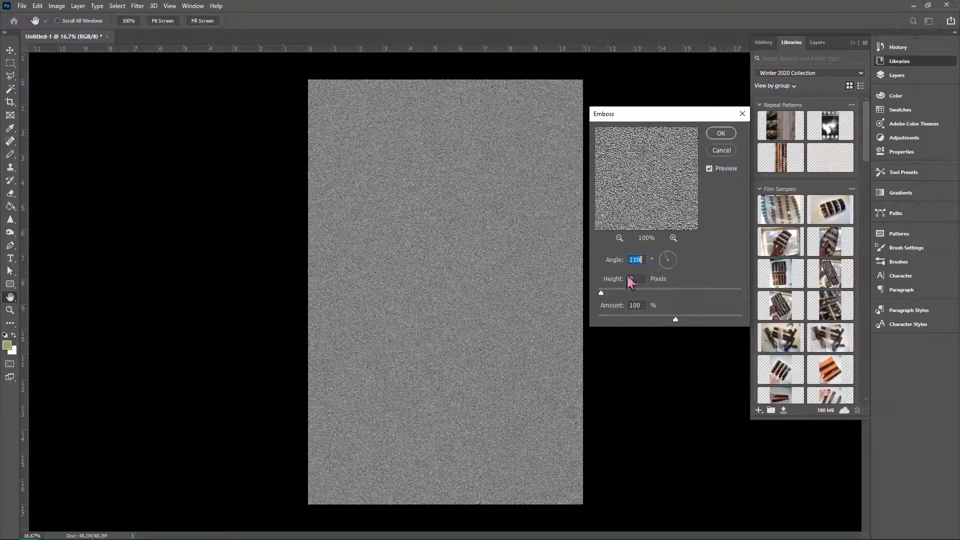
pyautogui.moveTo(602, 293); pyautogui.dragTo(577, 291)
pyautogui.moveTo(676, 319); pyautogui.dragTo(687, 316)
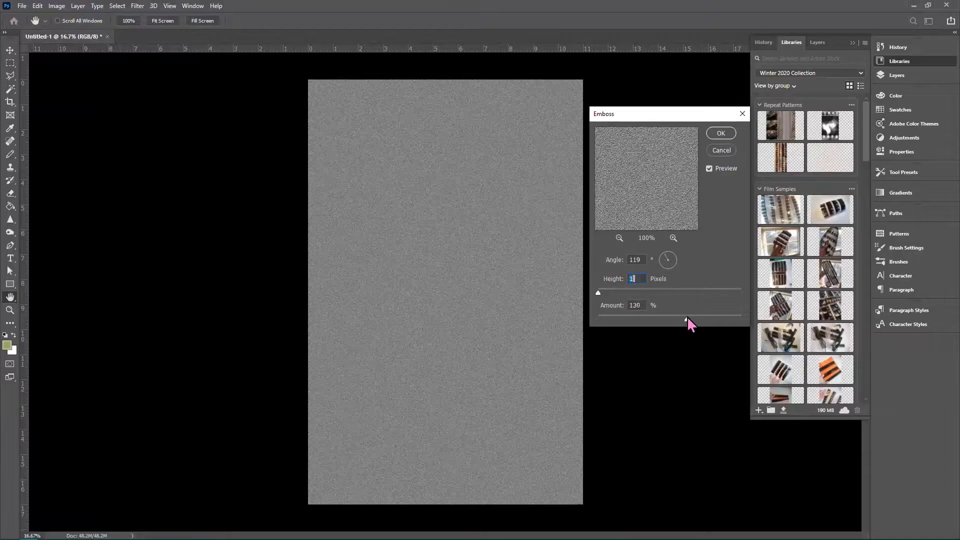
# Try Emboss heights of 11, 16 and 42 pixels, and settle on 24 pixels.
pyautogui.moveTo(609, 289); pyautogui.dragTo(614, 291)
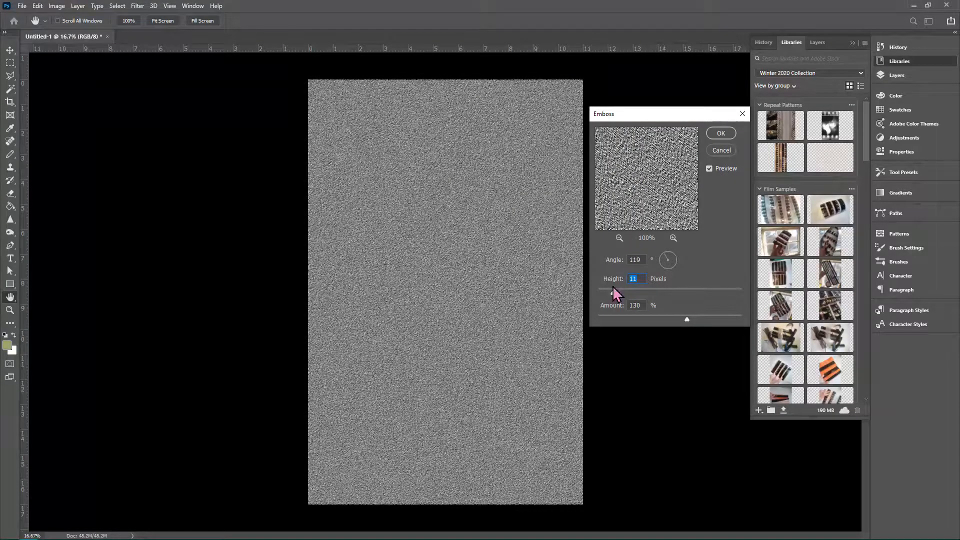
pyautogui.moveTo(621, 290); pyautogui.dragTo(622, 290)
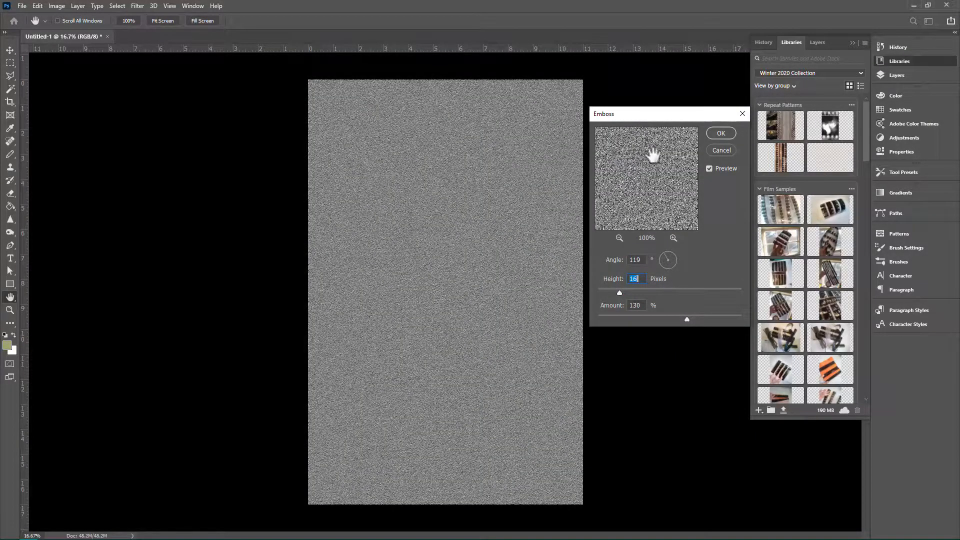
pyautogui.moveTo(640, 290); pyautogui.dragTo(638, 289)
pyautogui.click(658, 292)
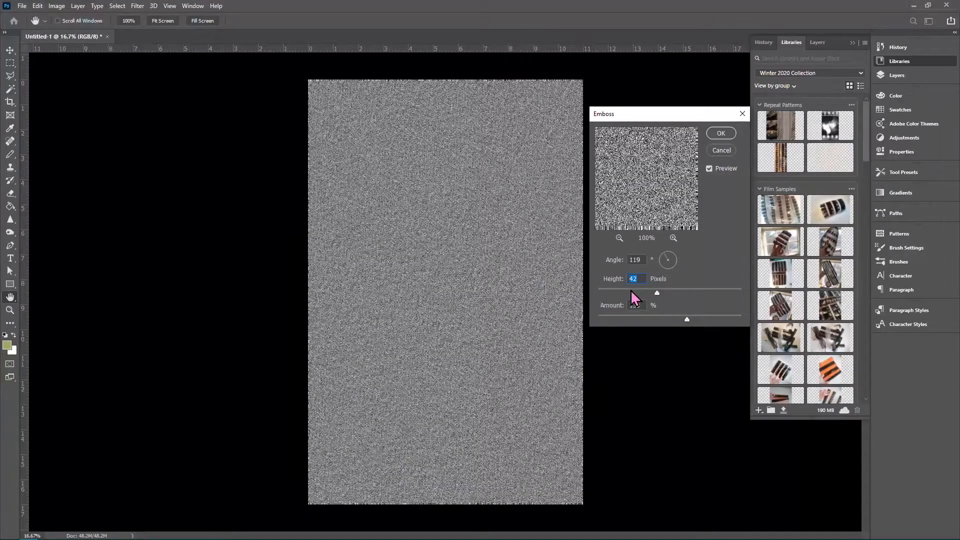
pyautogui.click(673, 238)
pyautogui.click(673, 238)
pyautogui.click(673, 238)
pyautogui.click(674, 238)
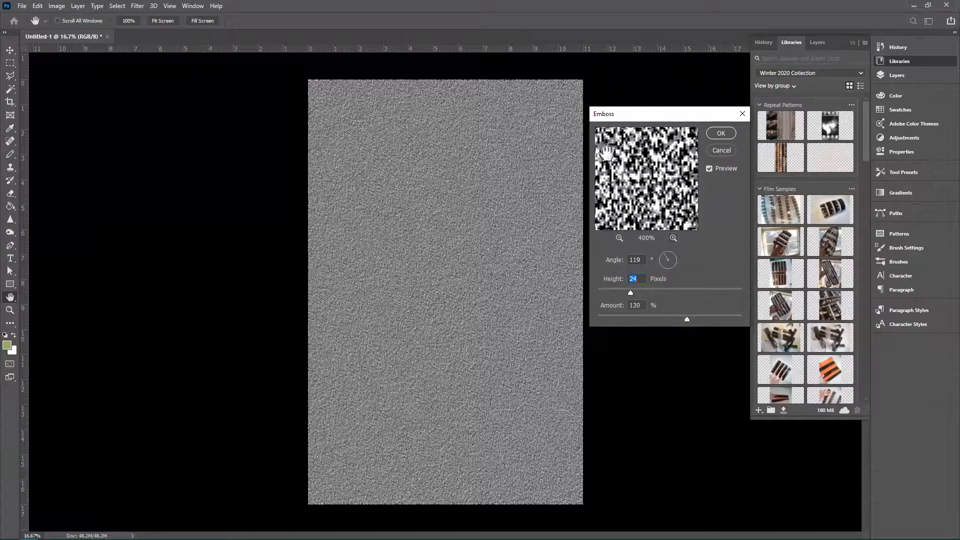
# Set the Emboss amount to 500% and the angle to 45°, and apply the filter.
pyautogui.moveTo(662, 316); pyautogui.dragTo(624, 315)
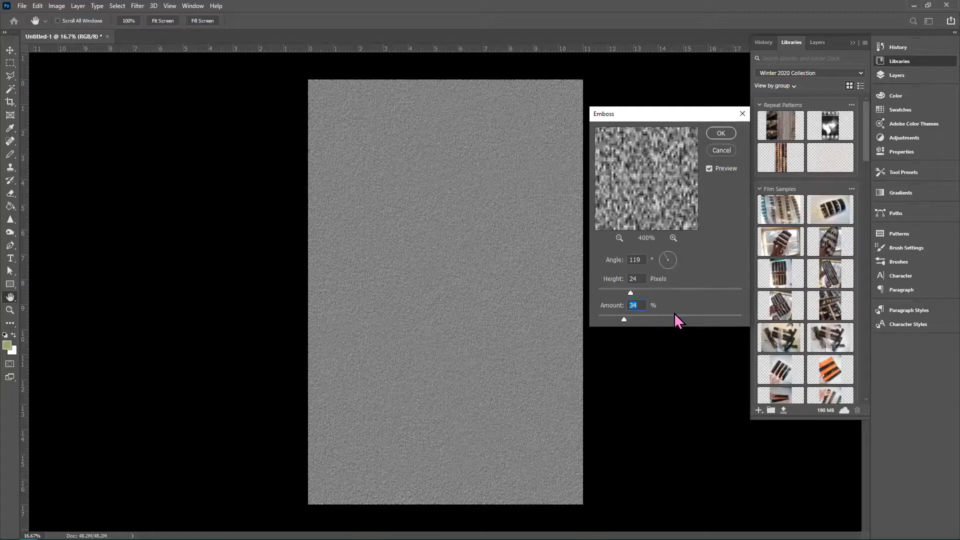
pyautogui.moveTo(703, 316); pyautogui.dragTo(744, 322)
pyautogui.moveTo(672, 257); pyautogui.dragTo(675, 253)
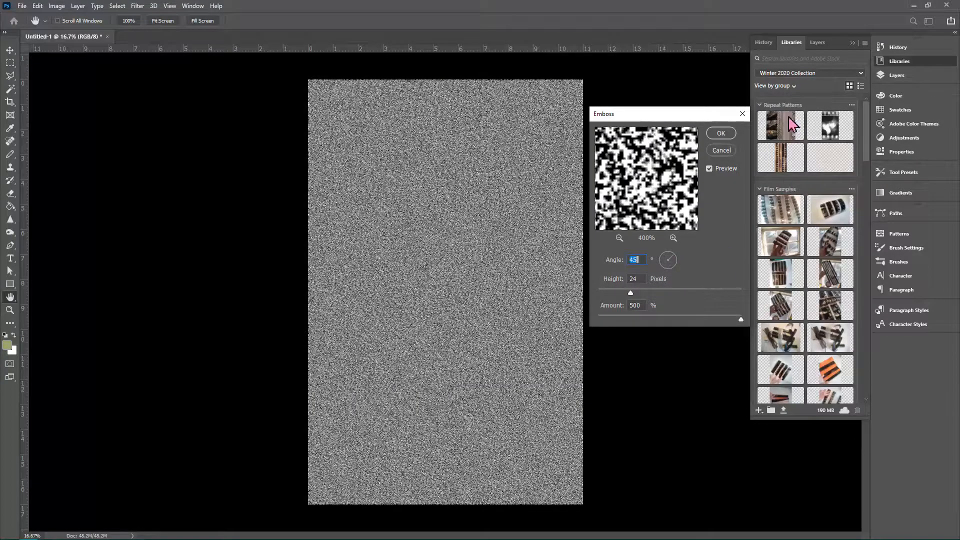
pyautogui.click(721, 133)
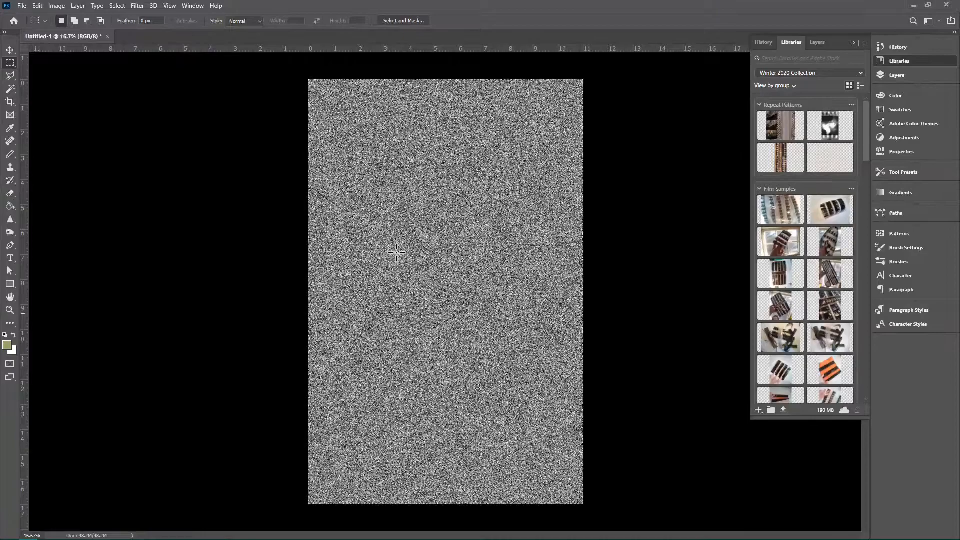
pyautogui.click(22, 6)
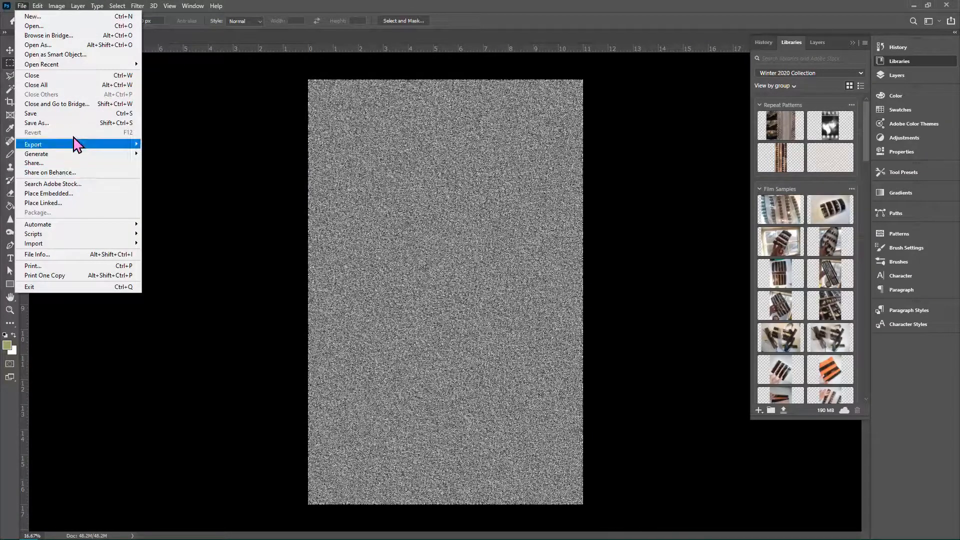
pyautogui.click(90, 125)
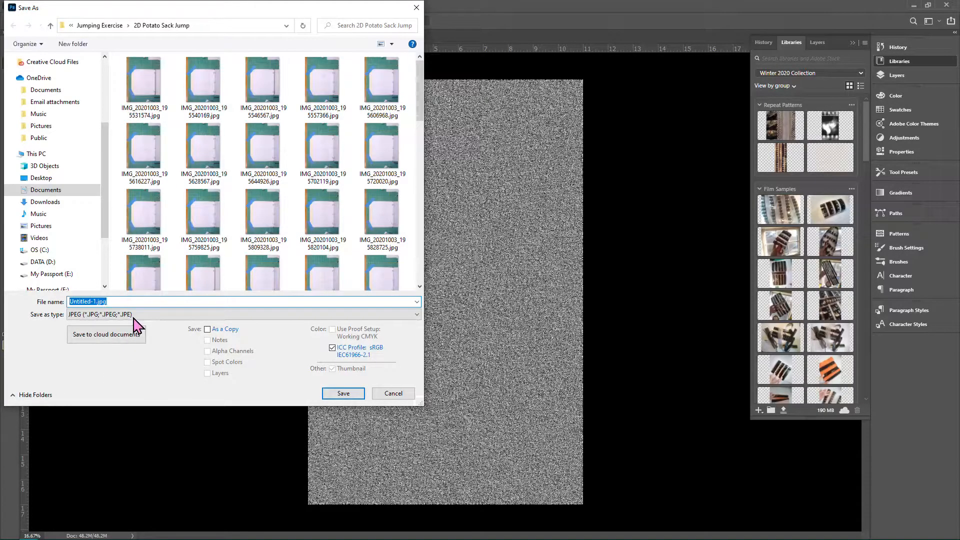
pyautogui.click(133, 319)
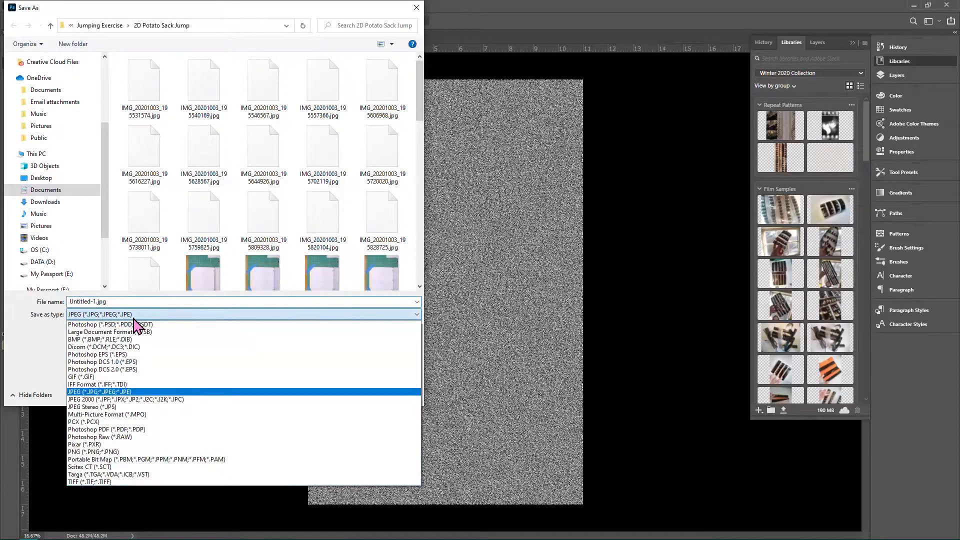
pyautogui.click(103, 393)
pyautogui.scroll(4, 68, 95)
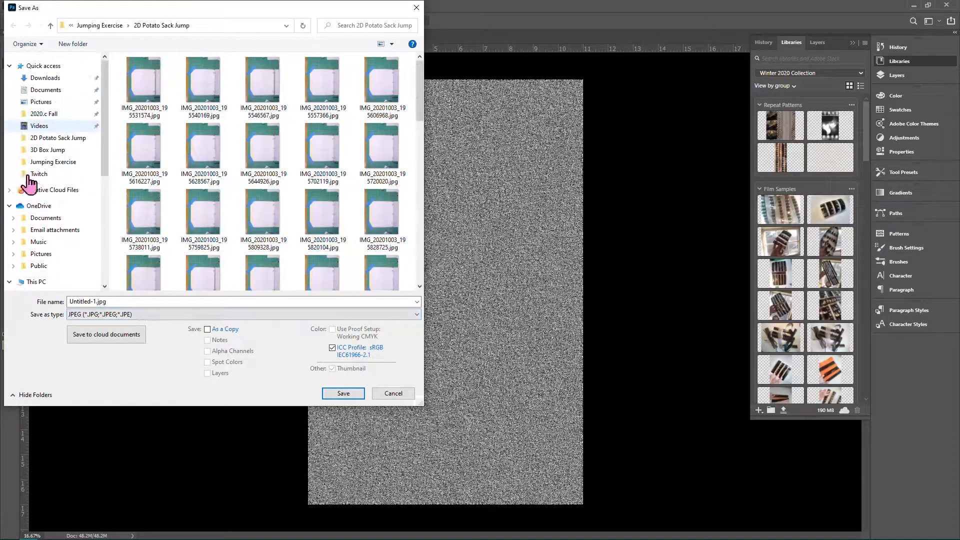
pyautogui.click(40, 115)
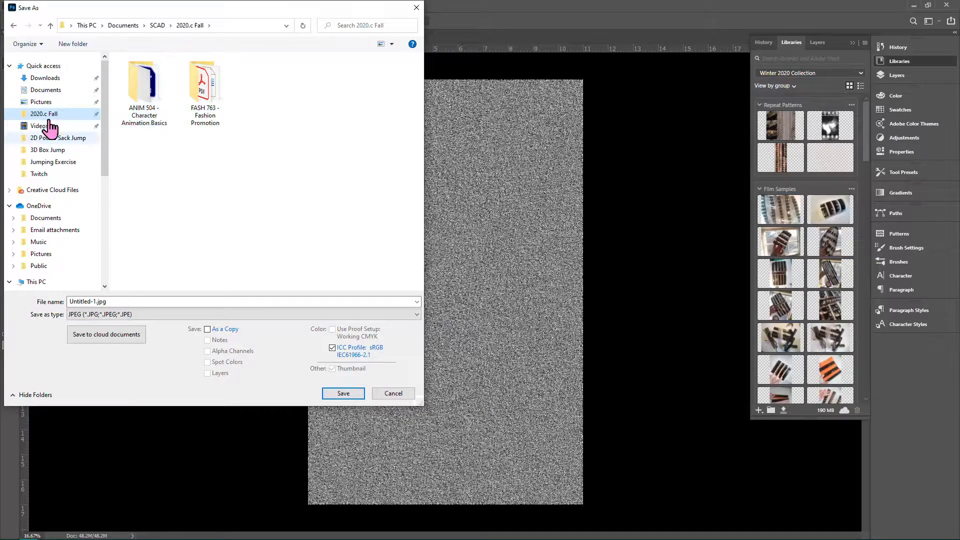
pyautogui.click(44, 90)
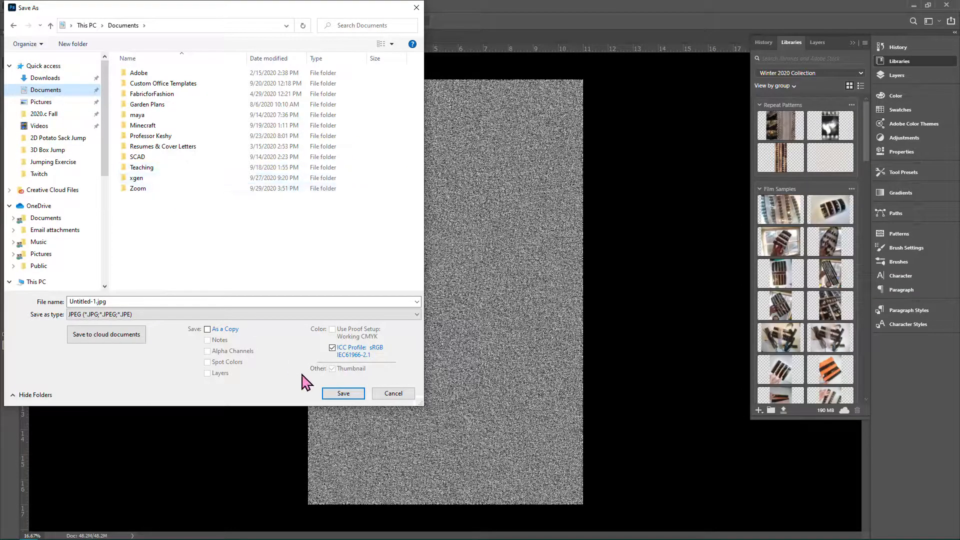
pyautogui.click(154, 169)
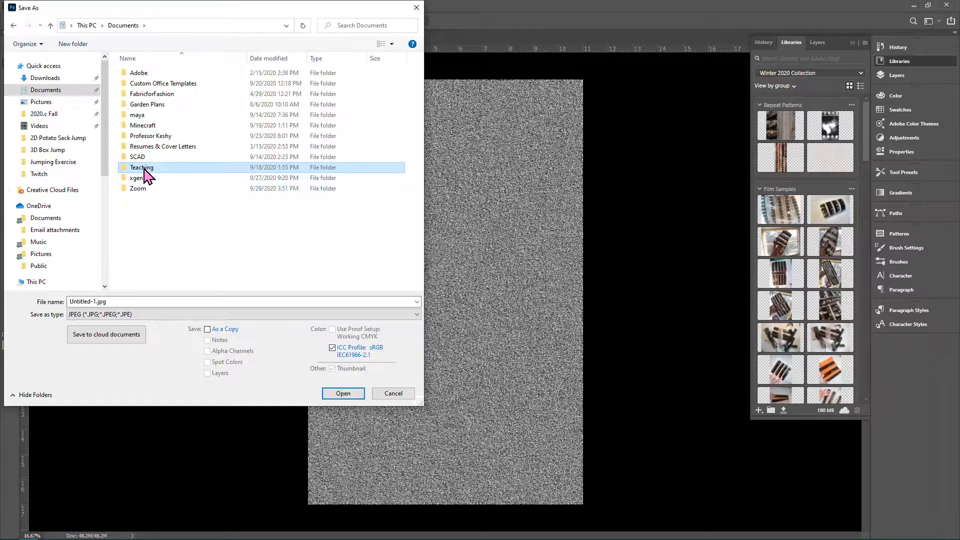
pyautogui.press('Return')
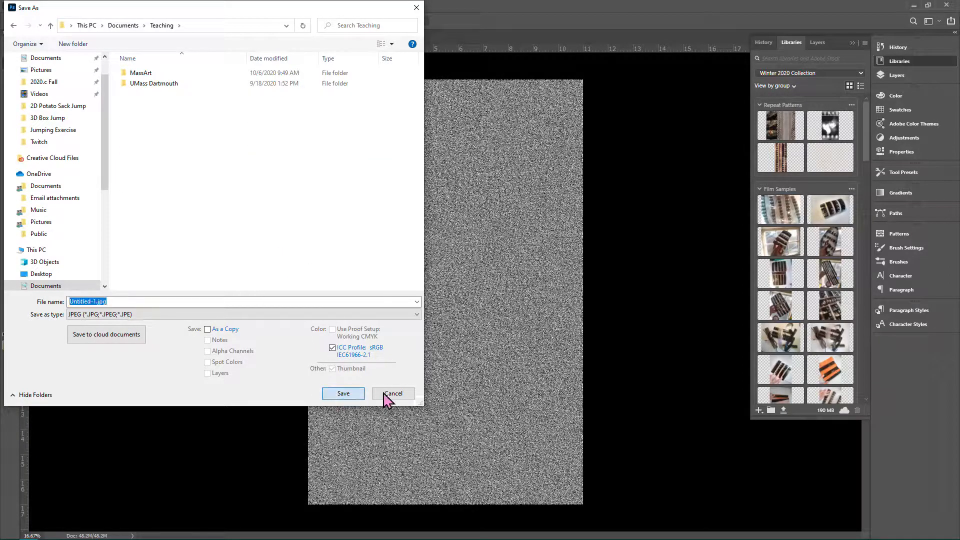
pyautogui.click(393, 393)
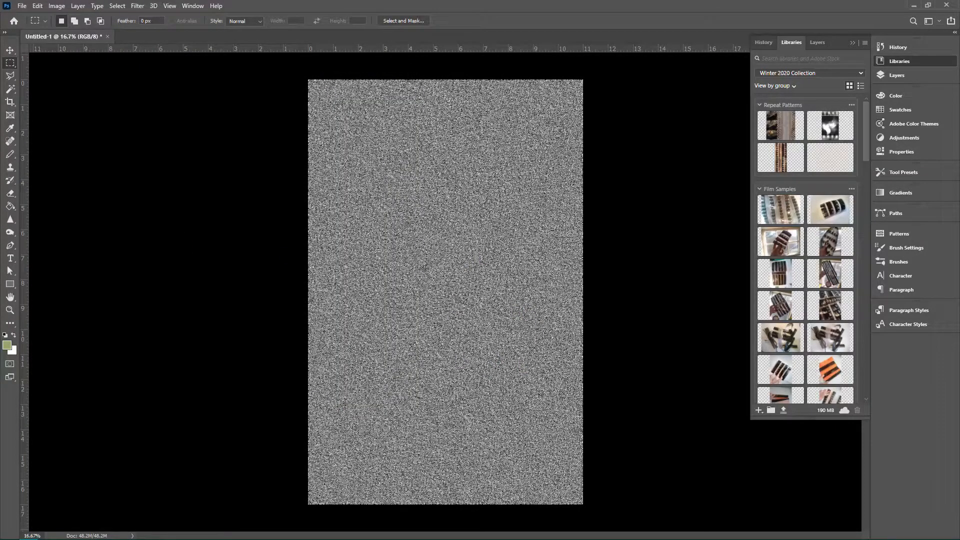
# Save the noise texture as the JPEG Untitled-1.jpg at maximum quality 12, and close the document.
pyautogui.press('h')
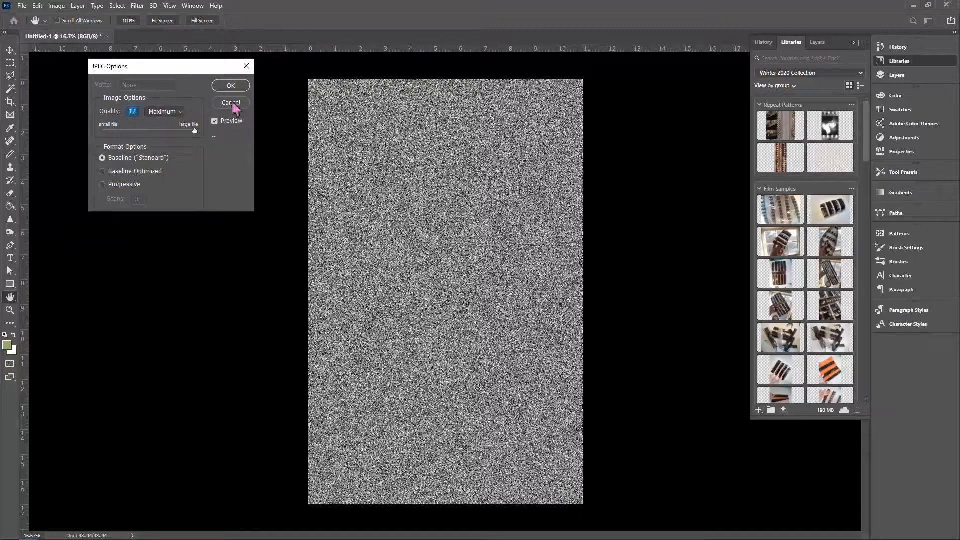
pyautogui.click(239, 86)
pyautogui.press('m')
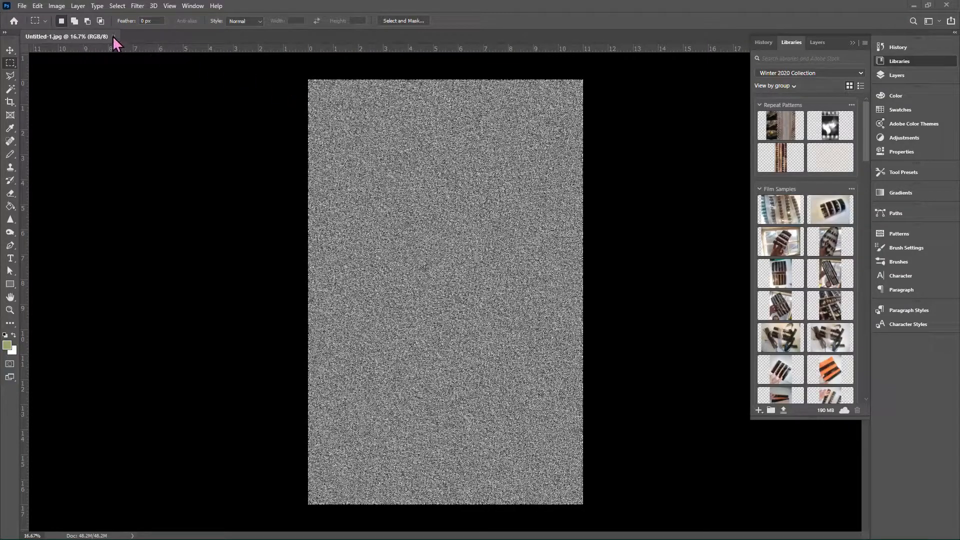
pyautogui.click(113, 36)
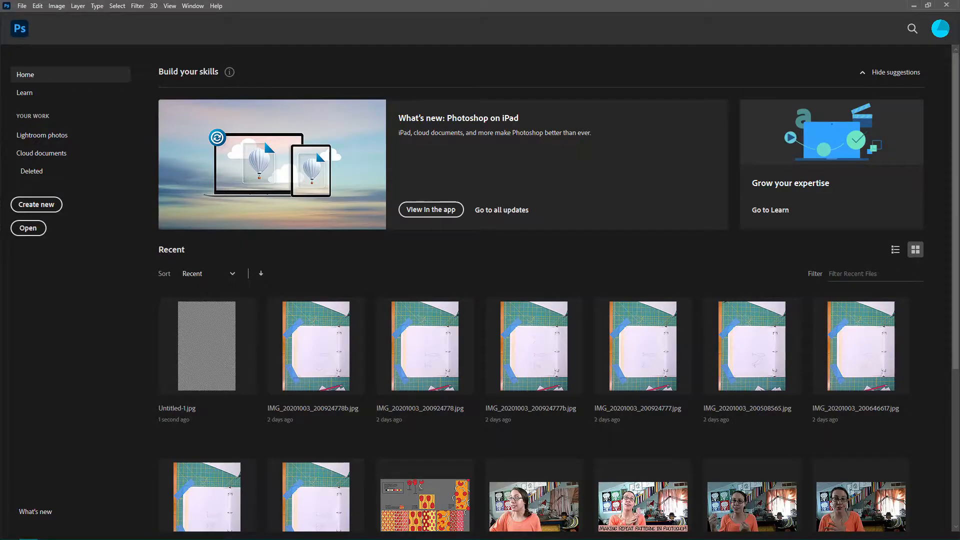
# Bring scan0002.jpg from the File Explorer search results into Photoshop as an open document.
pyautogui.hotkey('alt', 'Tab')
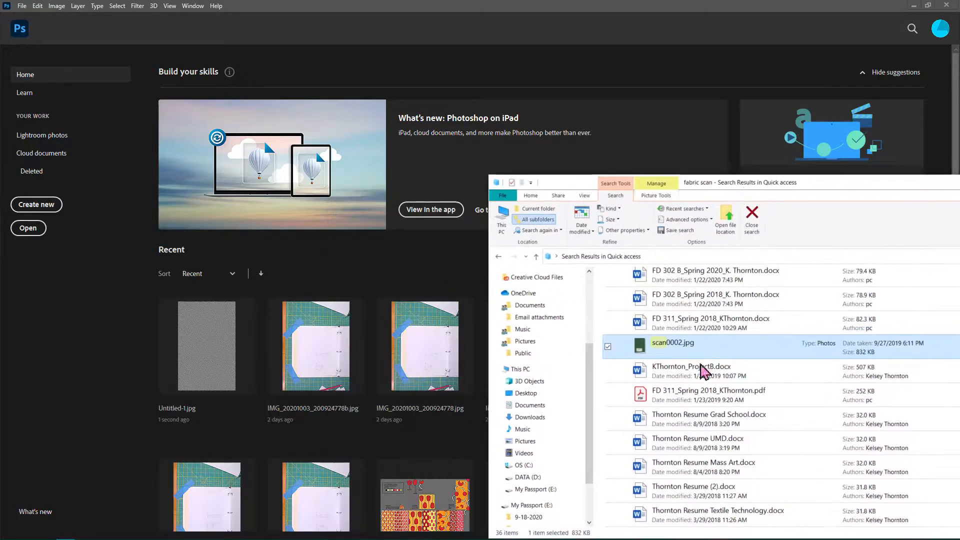
pyautogui.moveTo(729, 352); pyautogui.dragTo(142, 367)
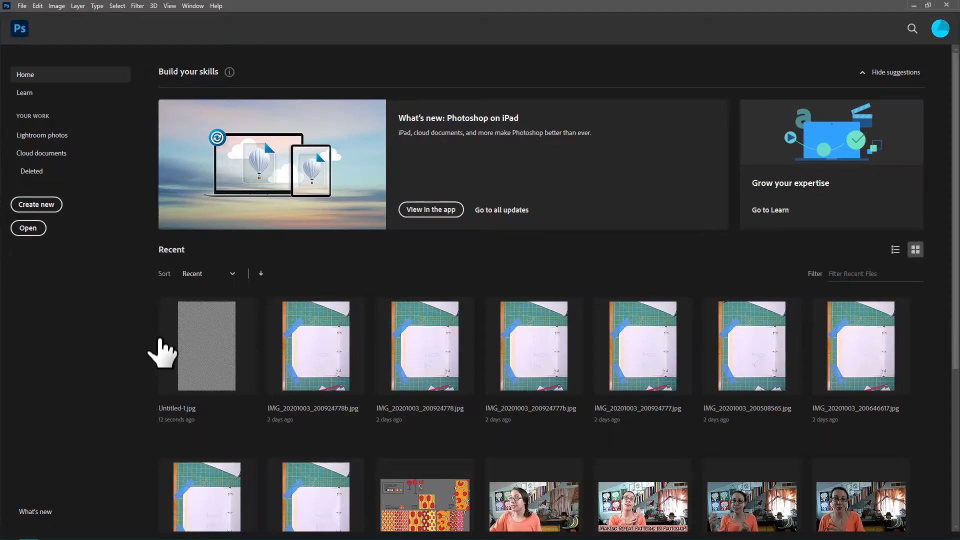
pyautogui.moveTo(114, 539)
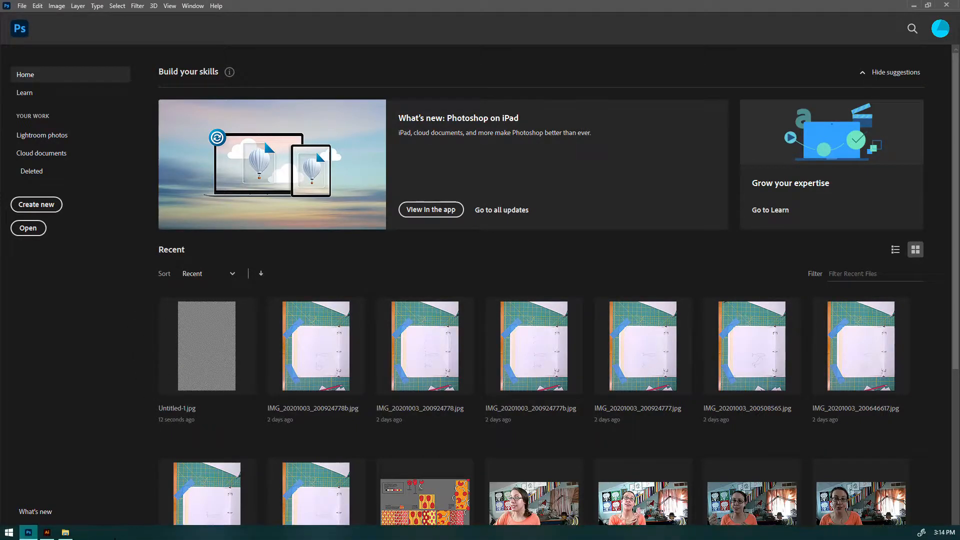
pyautogui.click(64, 533)
pyautogui.moveTo(672, 344); pyautogui.dragTo(427, 311)
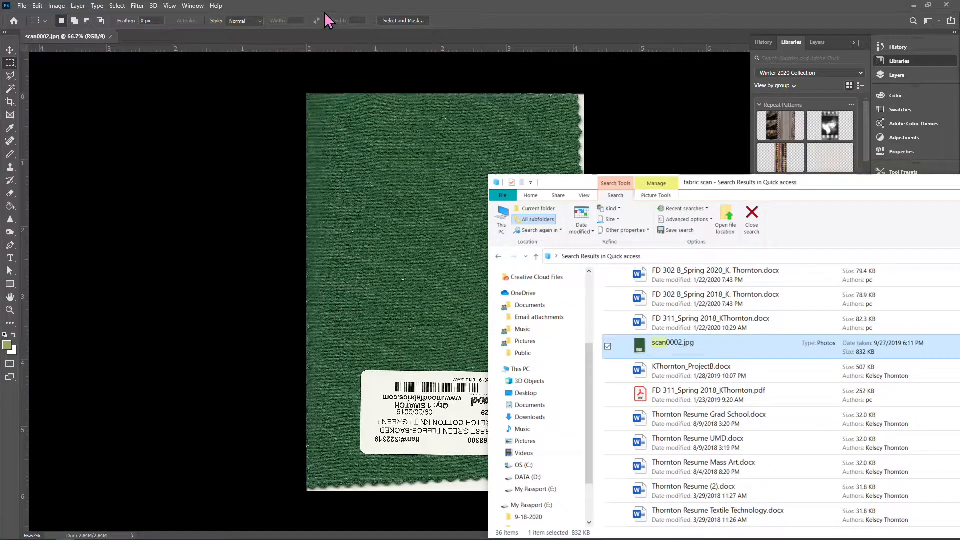
pyautogui.click(328, 16)
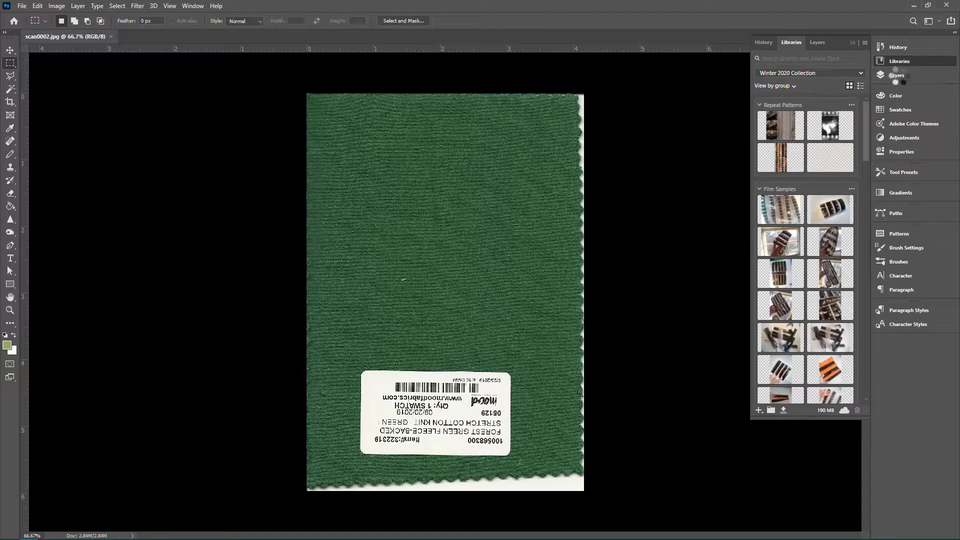
pyautogui.hotkey('ctrl', 't')
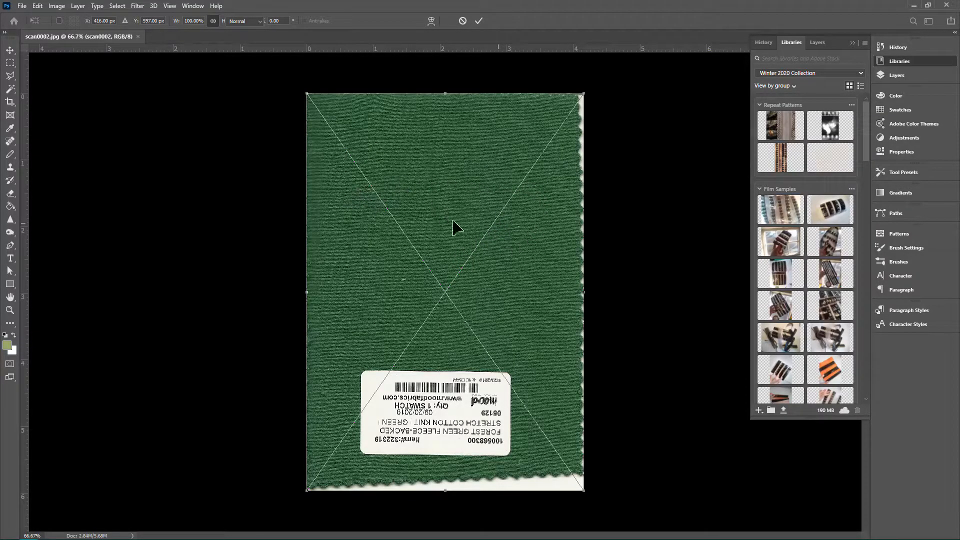
pyautogui.press('Escape')
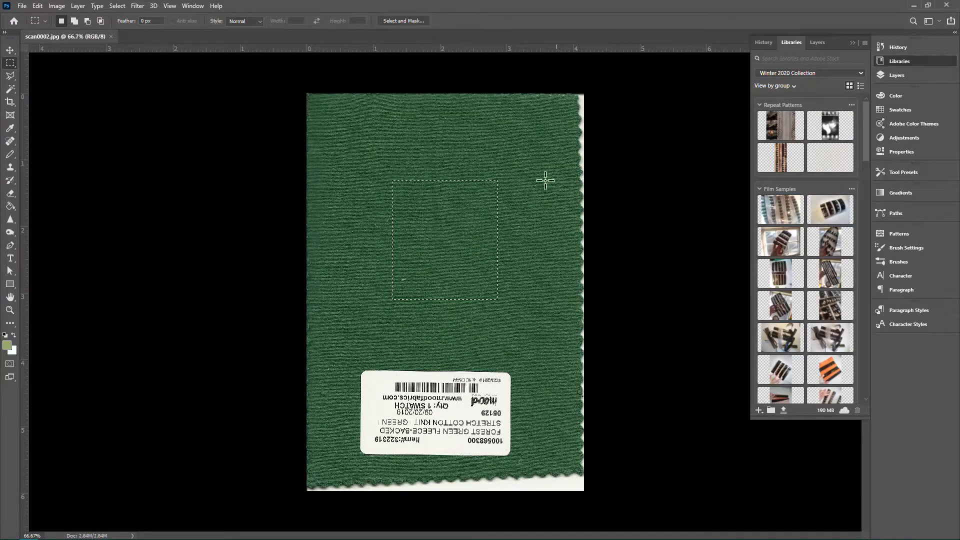
pyautogui.moveTo(454, 236); pyautogui.dragTo(429, 315)
pyautogui.click(438, 304)
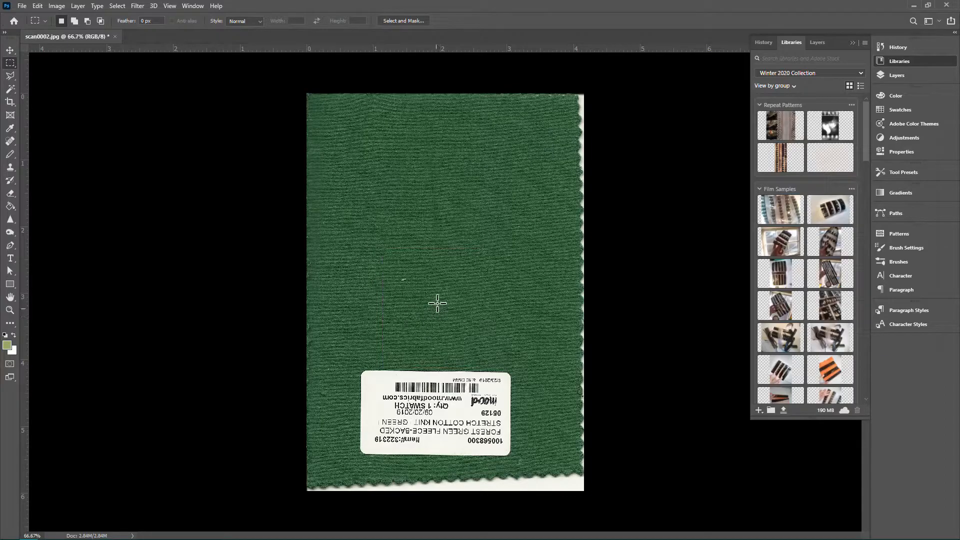
# Crop the fabric scan to a small, nearly square area of plain green knit just above the label.
pyautogui.click(11, 101)
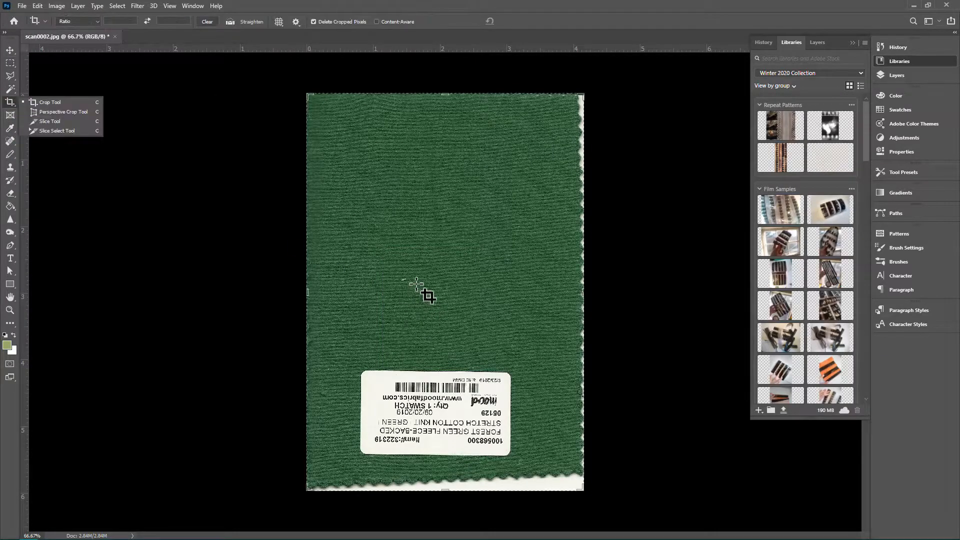
pyautogui.click(50, 103)
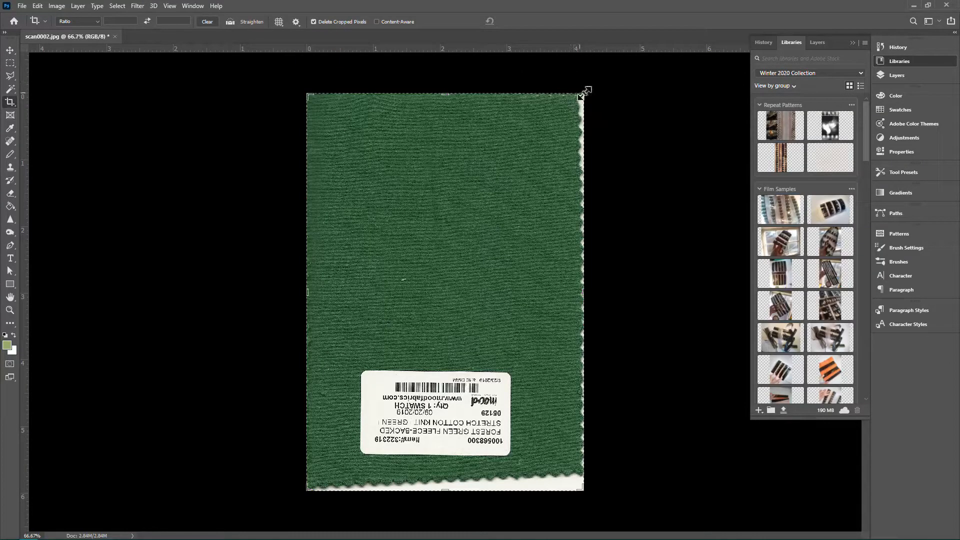
pyautogui.moveTo(548, 149); pyautogui.dragTo(526, 174)
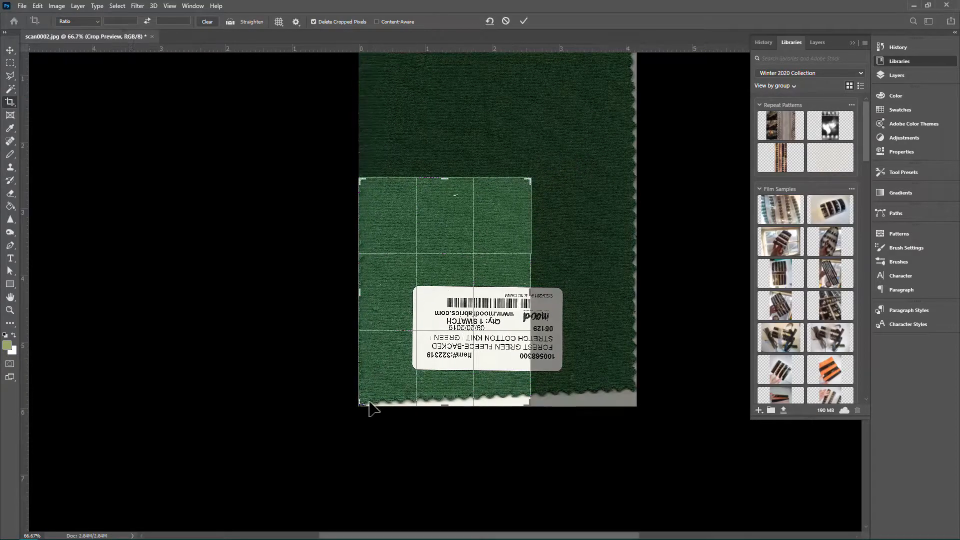
pyautogui.moveTo(360, 405); pyautogui.dragTo(406, 345)
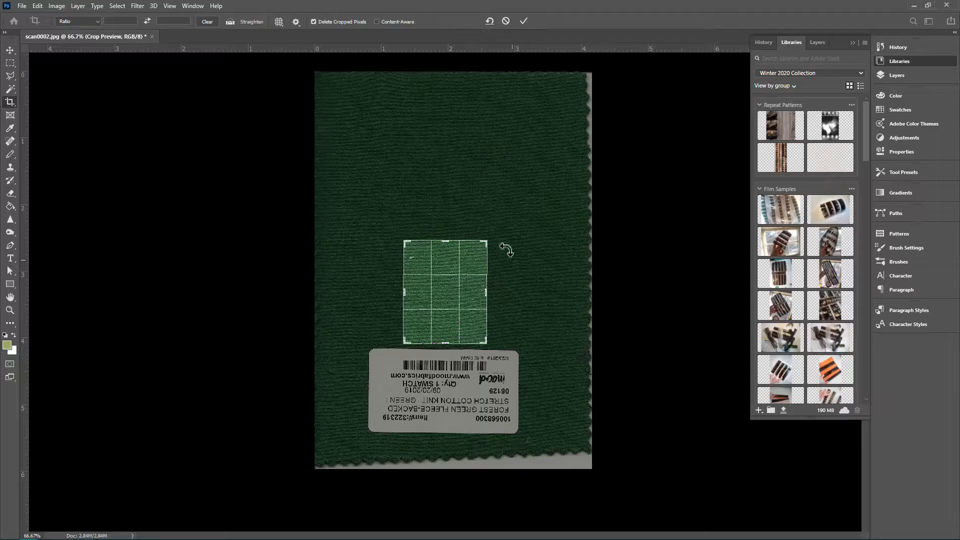
pyautogui.moveTo(485, 244); pyautogui.dragTo(483, 249)
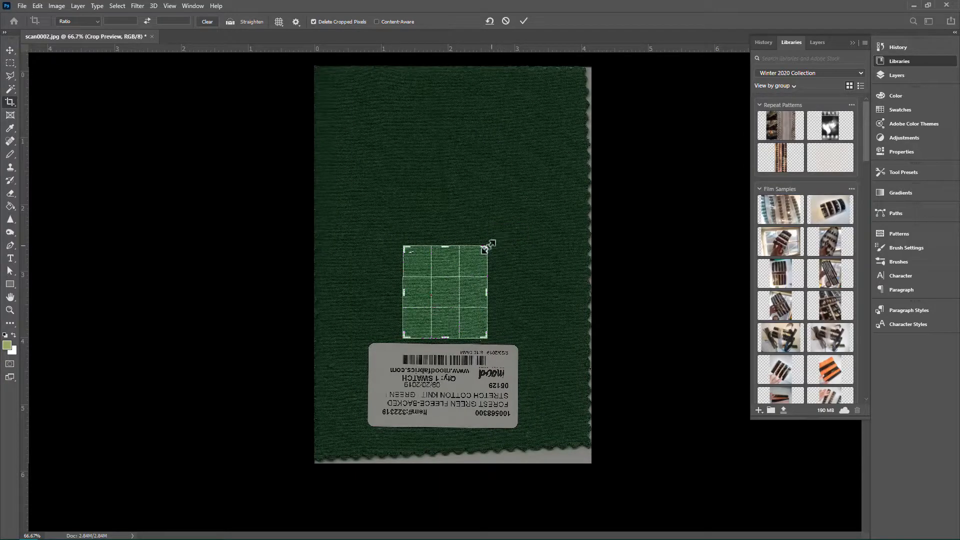
pyautogui.press('Return')
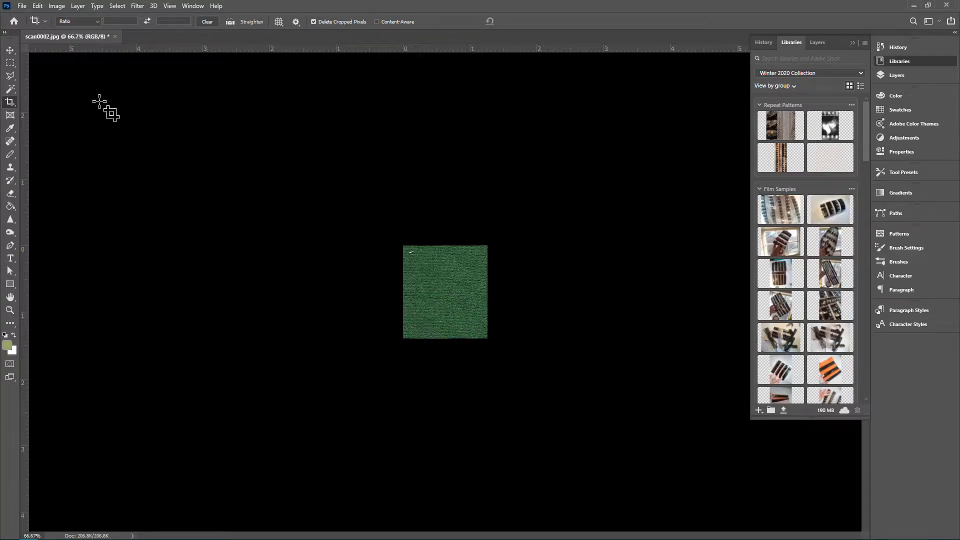
pyautogui.click(10, 50)
pyautogui.moveTo(425, 275); pyautogui.dragTo(459, 306)
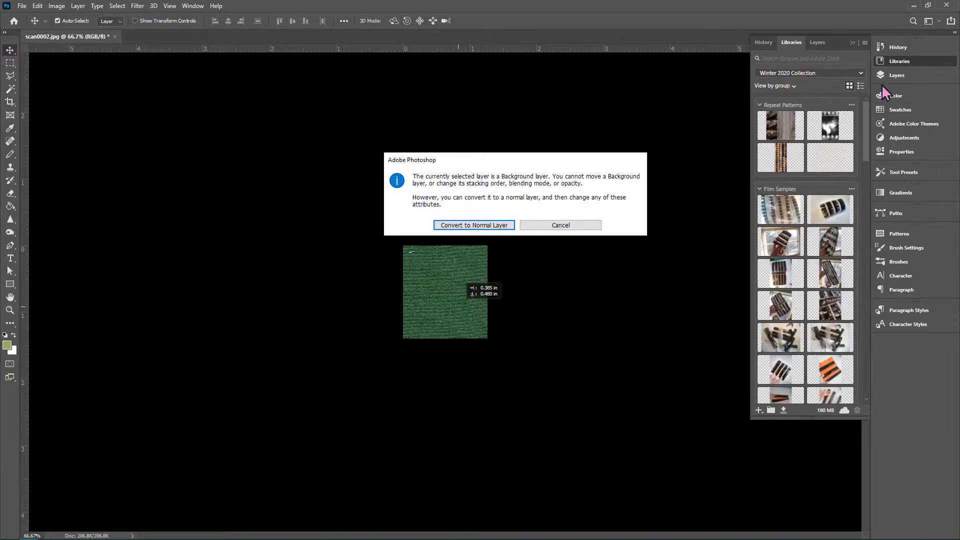
pyautogui.click(485, 226)
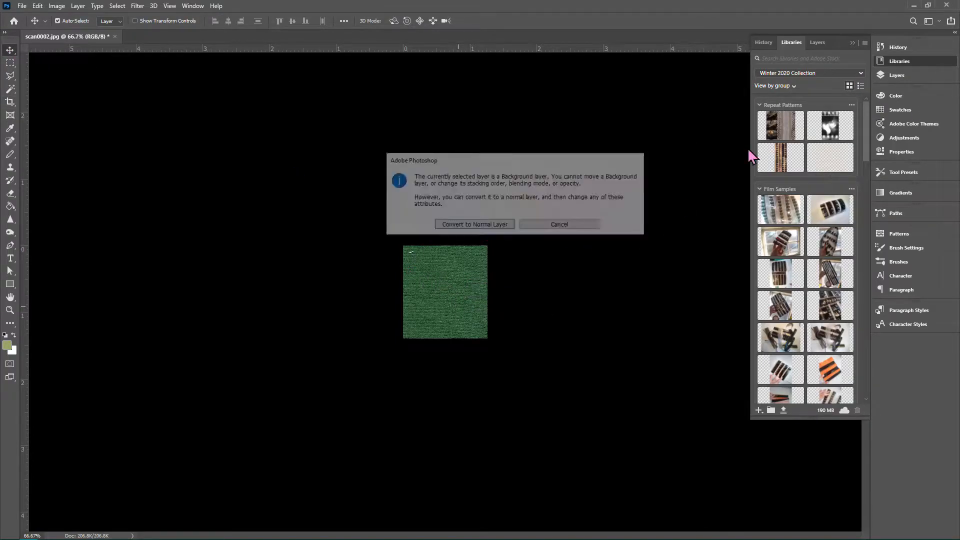
pyautogui.click(910, 74)
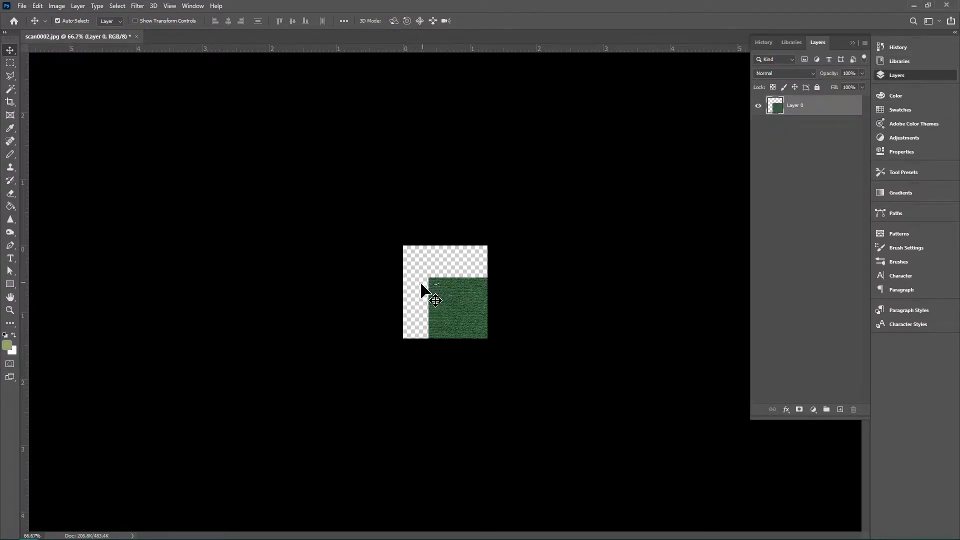
pyautogui.hotkey('ctrl', 'z')
pyautogui.hotkey('ctrl', 'z')
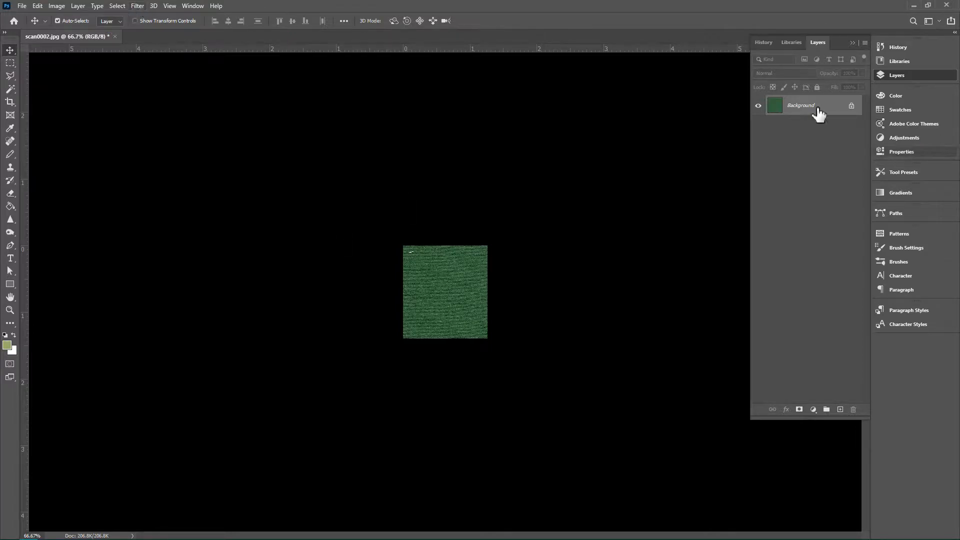
# Apply the Offset filter to the cropped swatch with +126 pixels horizontal, +120 pixels vertical and Wrap Around.
pyautogui.click(136, 7)
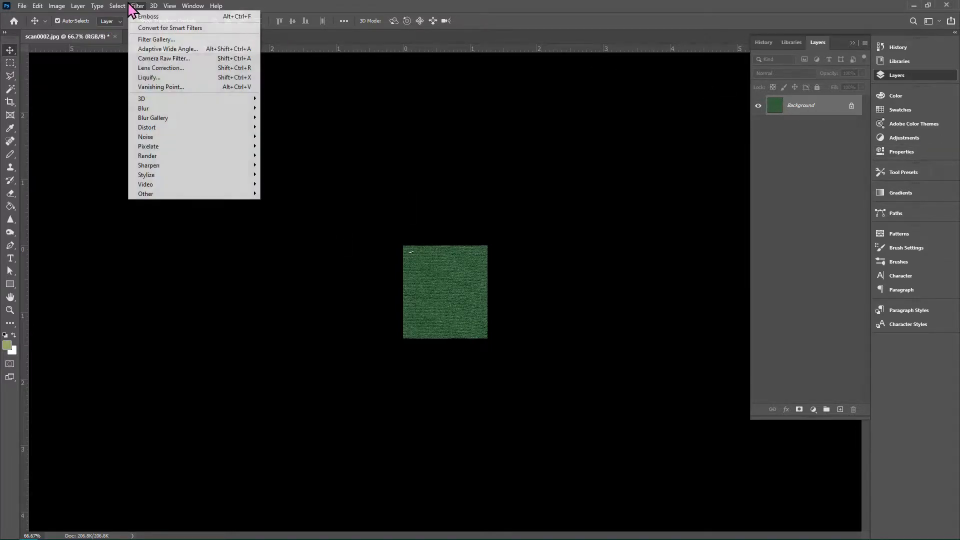
pyautogui.moveTo(166, 194)
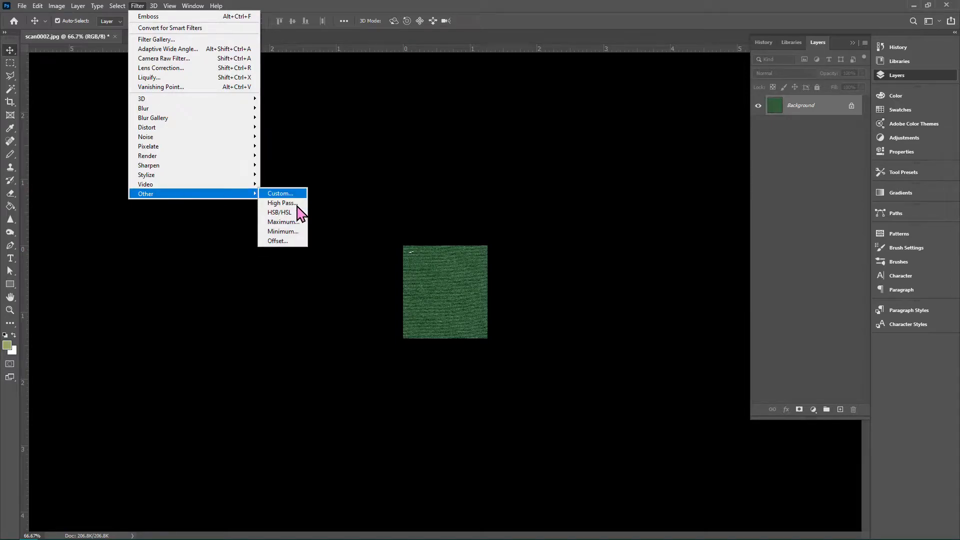
pyautogui.click(279, 242)
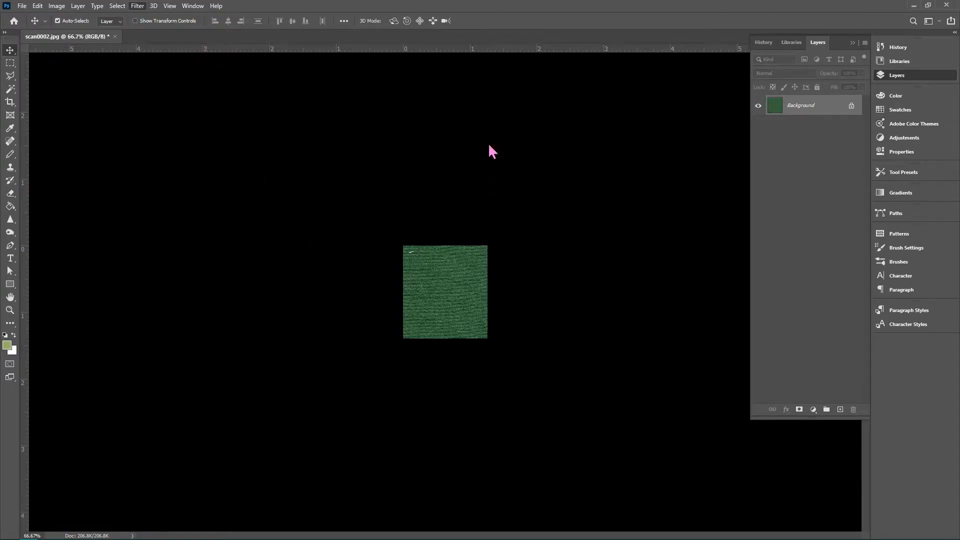
pyautogui.moveTo(480, 133); pyautogui.dragTo(700, 141)
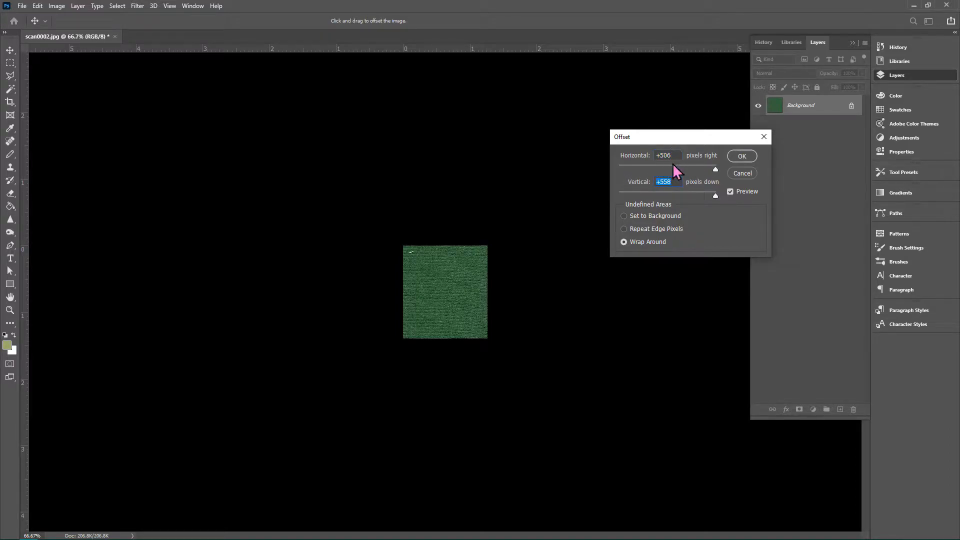
pyautogui.click(675, 153)
pyautogui.moveTo(671, 170); pyautogui.dragTo(674, 170)
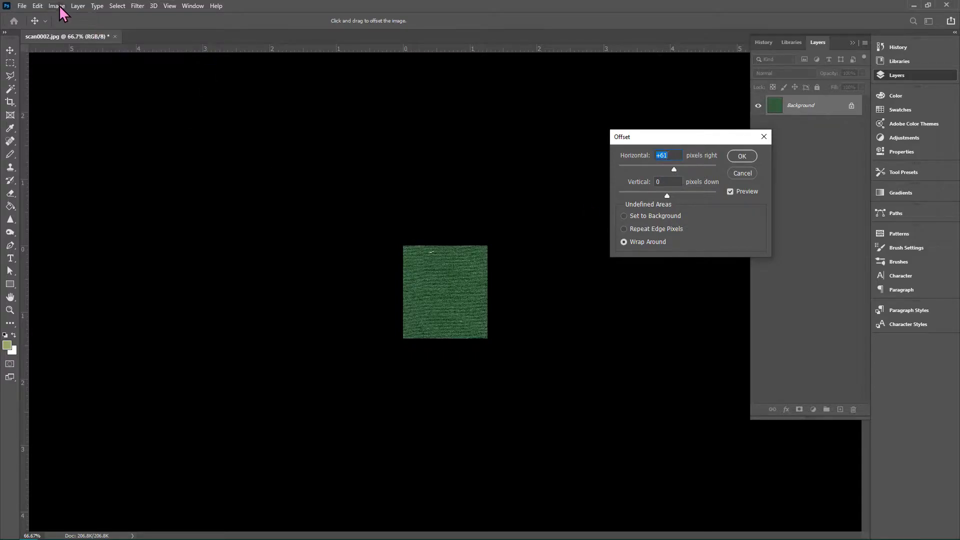
pyautogui.moveTo(670, 196); pyautogui.dragTo(679, 170)
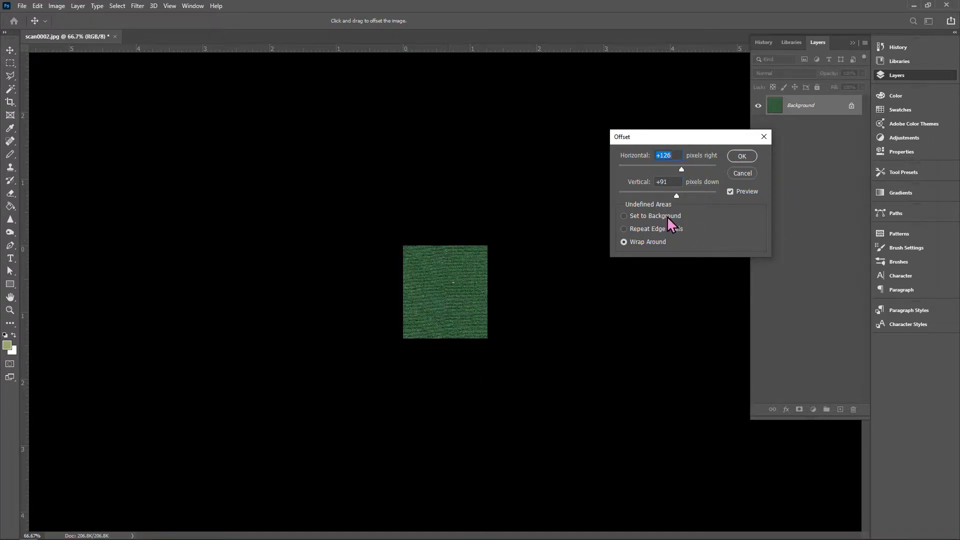
pyautogui.moveTo(677, 196); pyautogui.dragTo(679, 196)
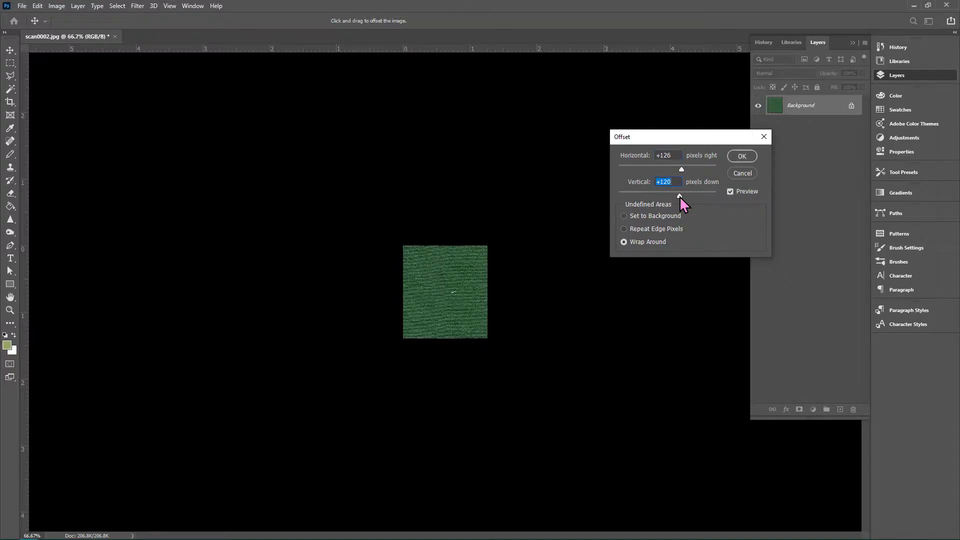
pyautogui.click(742, 156)
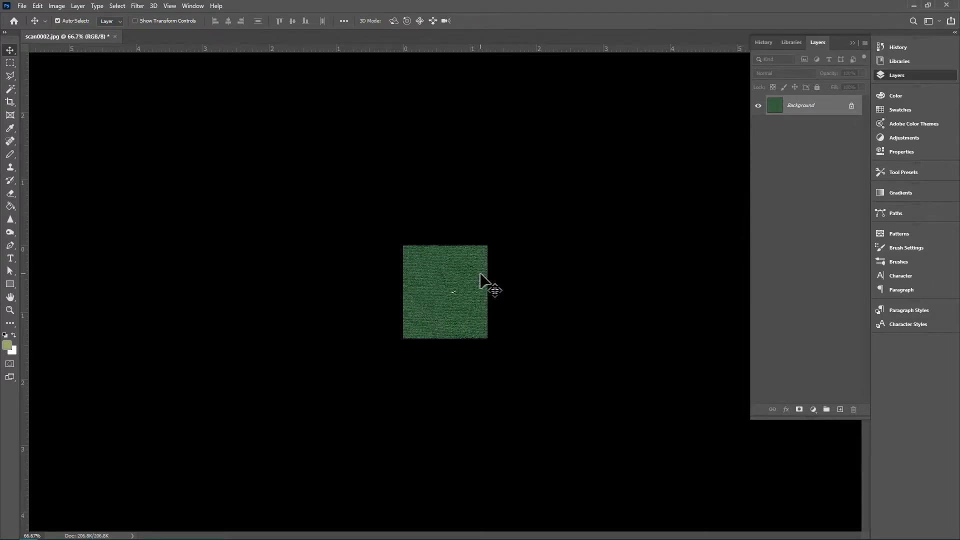
# Use the Clone Stamp to cover the white fleck and the seams across the middle of the swatch with clean fabric texture.
pyautogui.hotkey('ctrl', '+')
pyautogui.hotkey('ctrl', '+')
pyautogui.hotkey('ctrl', '+')
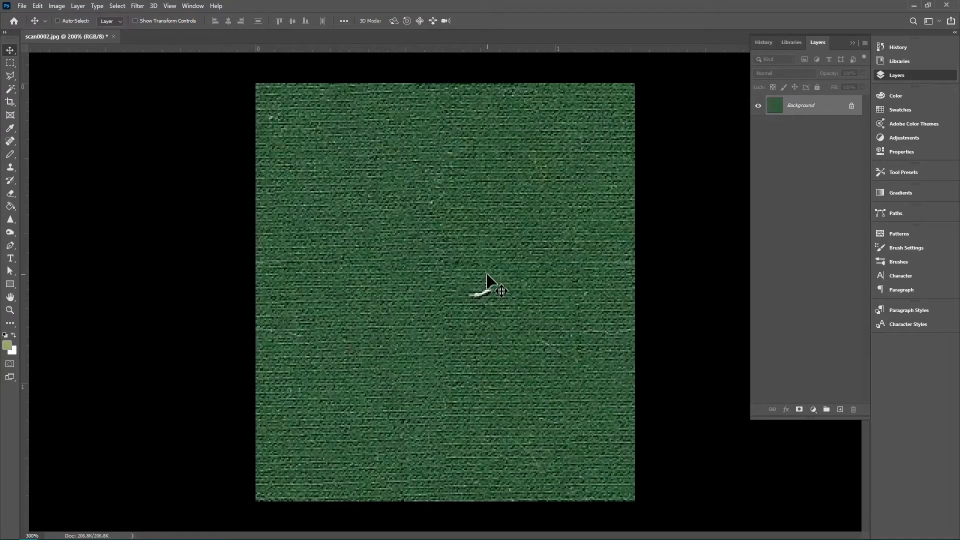
pyautogui.hotkey('ctrl', '-')
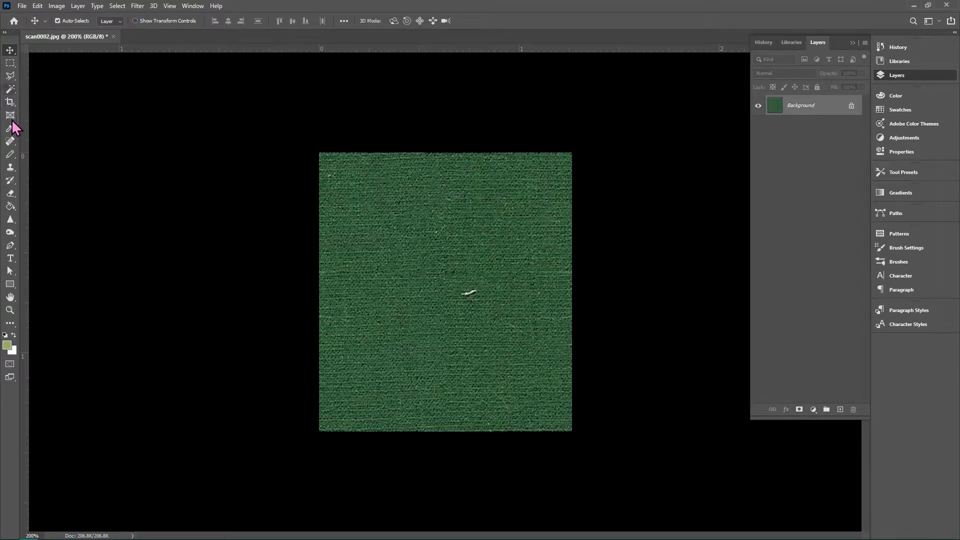
pyautogui.click(11, 194)
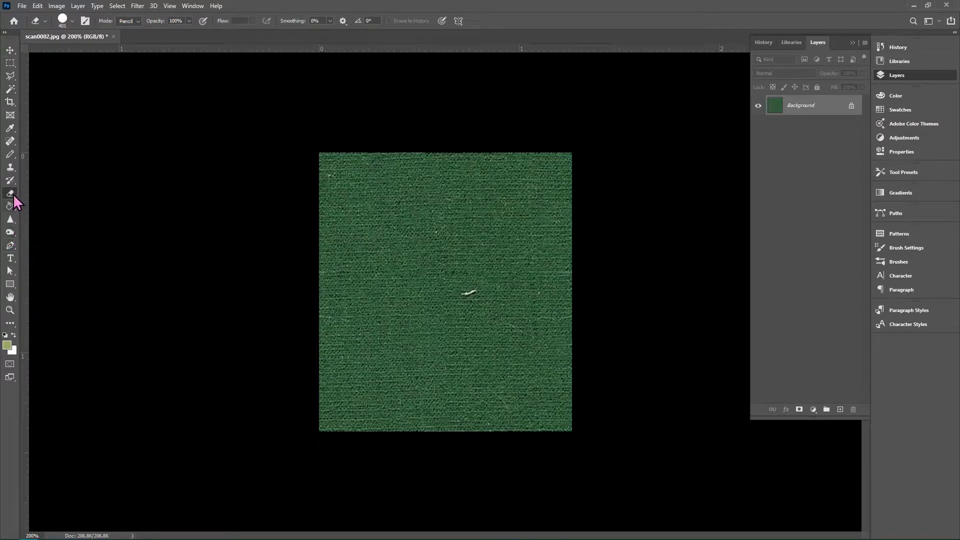
pyautogui.click(10, 168)
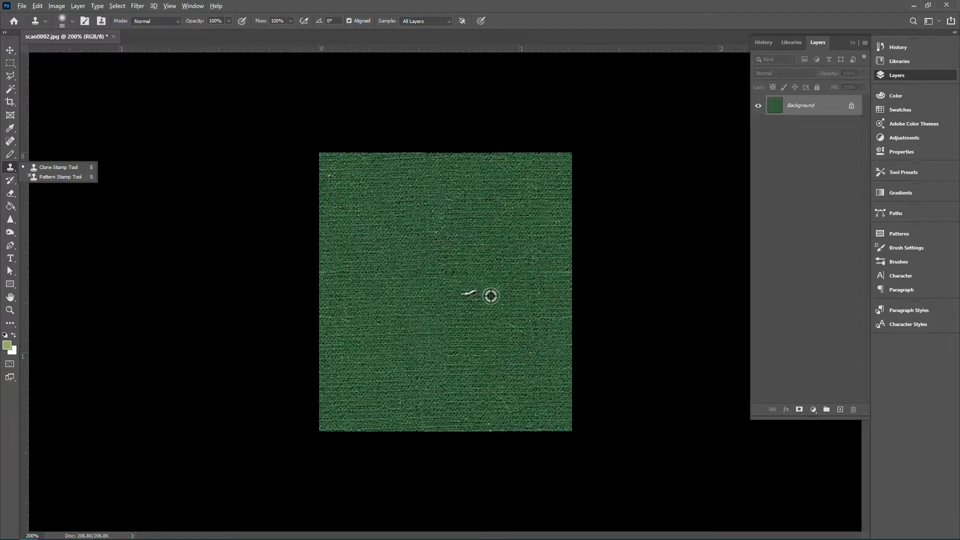
pyautogui.keyDown('alt'); pyautogui.click(518, 218); pyautogui.keyUp('alt')
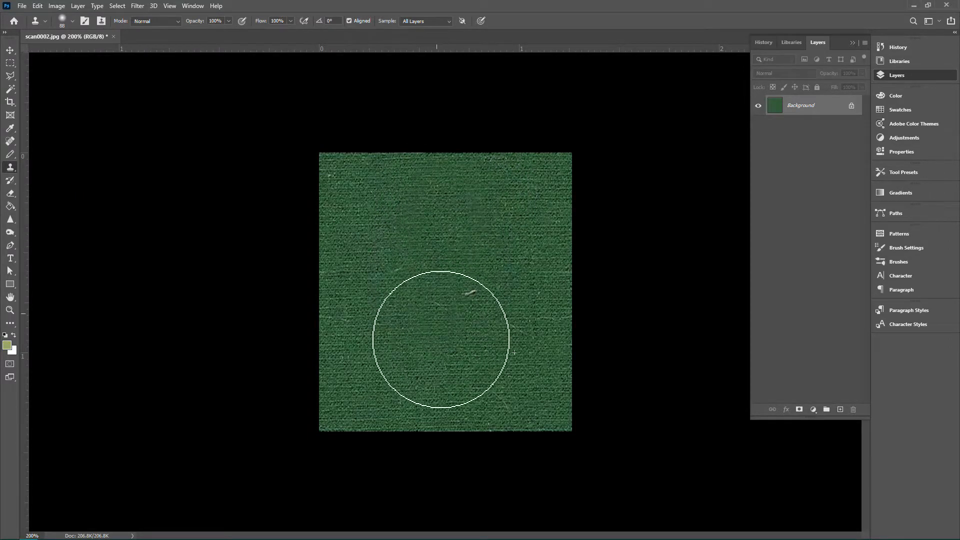
pyautogui.keyDown('alt'); pyautogui.click(347, 339); pyautogui.keyUp('alt')
pyautogui.click(444, 390)
pyautogui.moveTo(442, 388)
pyautogui.mouseDown()
pyautogui.moveTo(443, 244)
pyautogui.moveTo(486, 274)
pyautogui.moveTo(475, 240)
pyautogui.mouseUp()
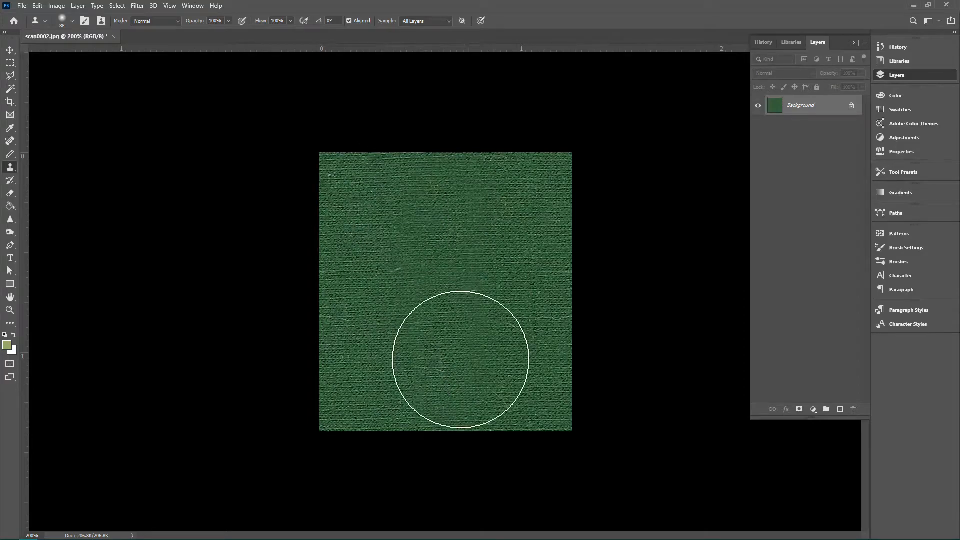
pyautogui.click(480, 273)
pyautogui.hotkey('ctrl', 'z')
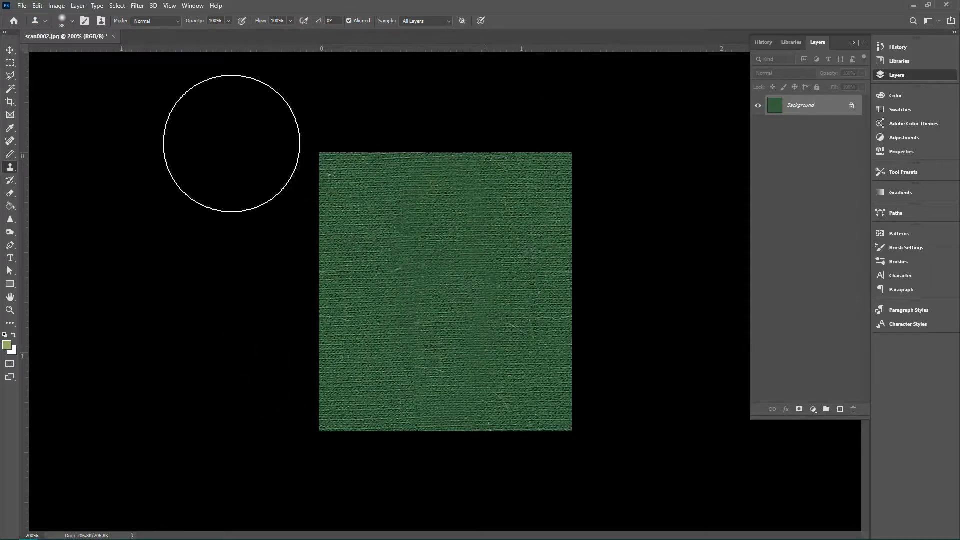
pyautogui.click(22, 6)
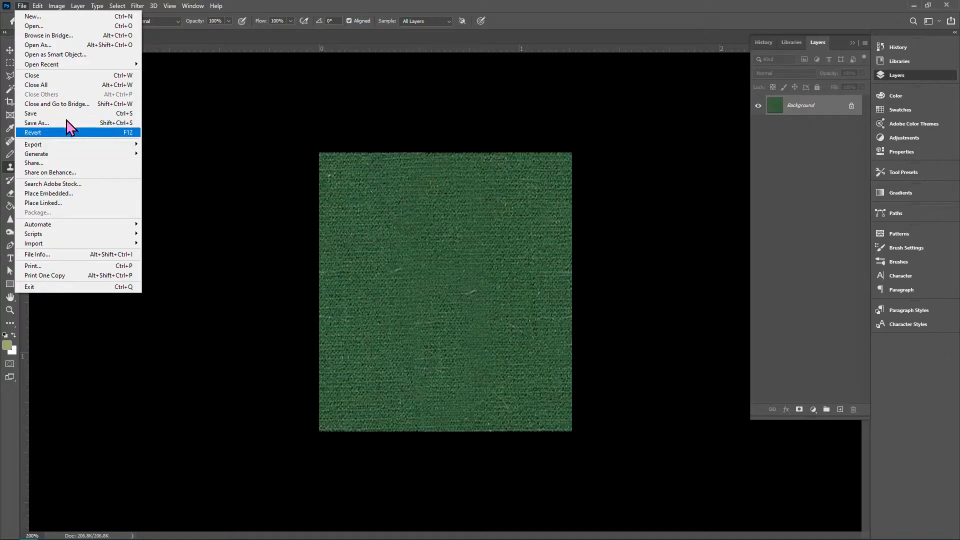
pyautogui.click(70, 132)
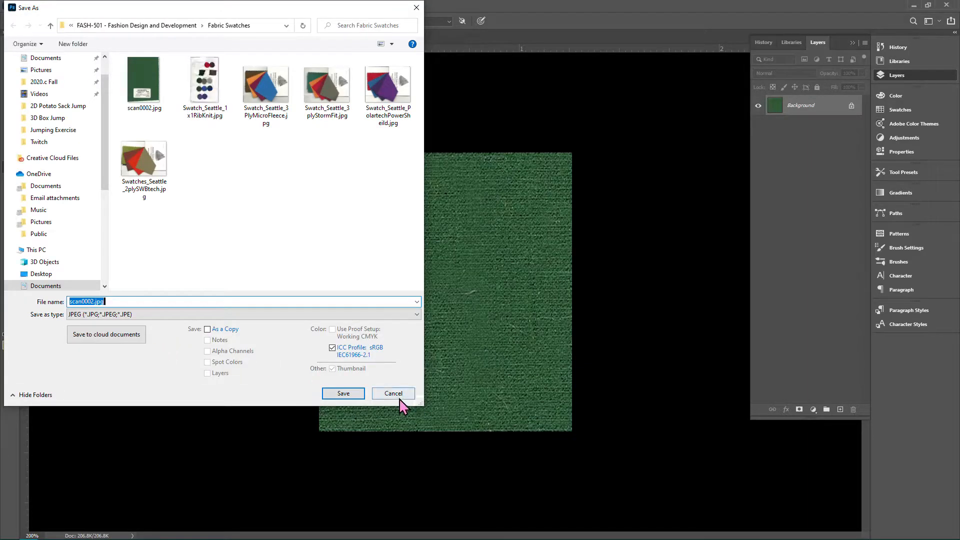
pyautogui.click(400, 398)
# Convert the green fabric swatch image to Grayscale mode.
pyautogui.click(119, 7)
pyautogui.moveTo(136, 8)
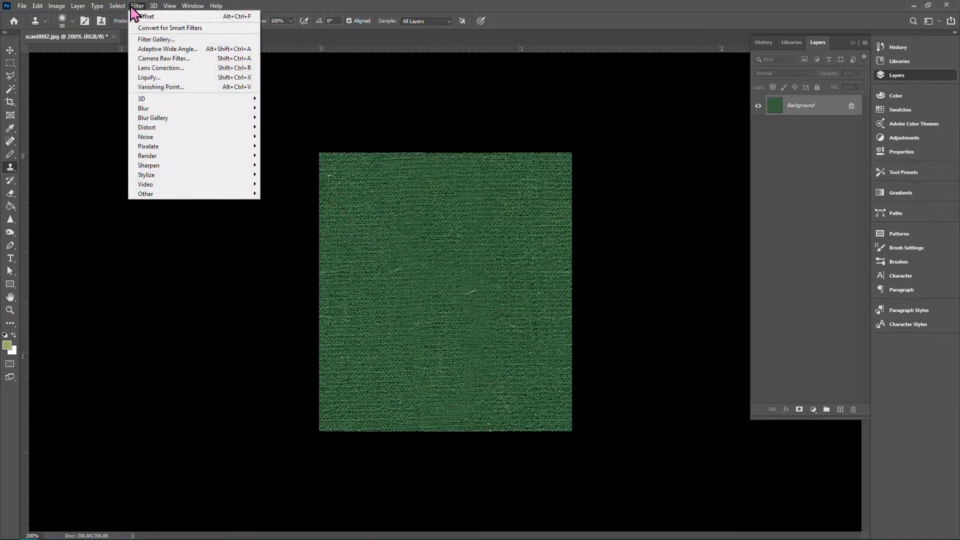
pyautogui.click(97, 7)
pyautogui.moveTo(141, 11)
pyautogui.click(57, 6)
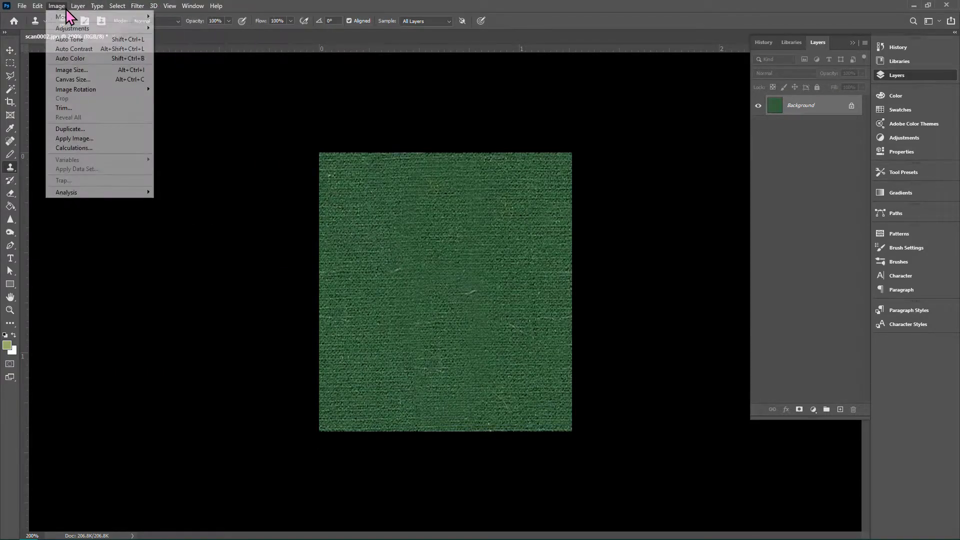
pyautogui.moveTo(69, 17)
pyautogui.click(193, 30)
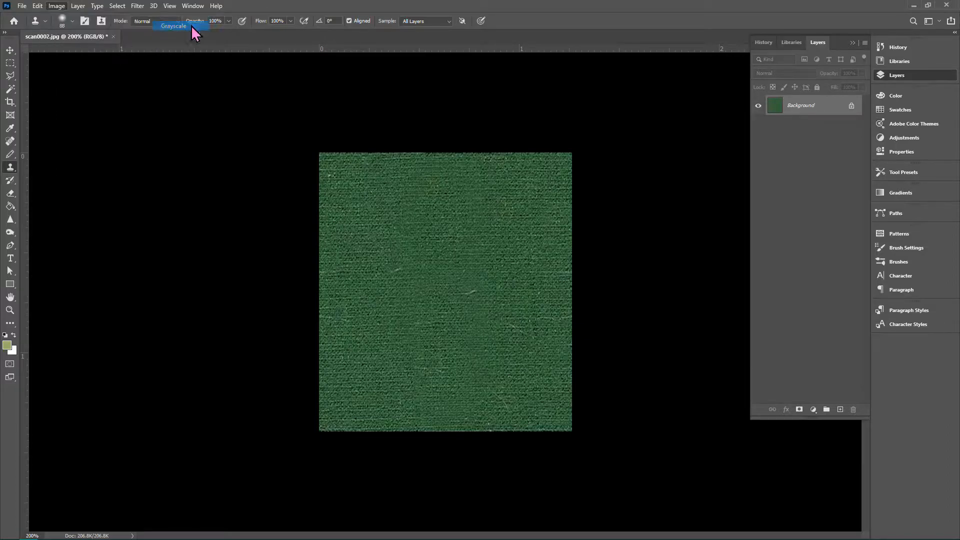
pyautogui.click(433, 217)
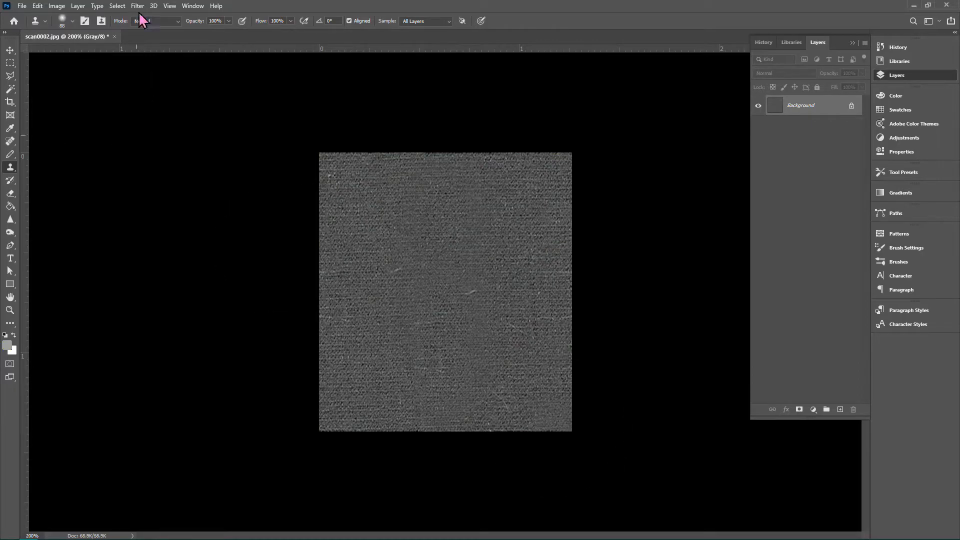
# Save the grayscale swatch as the JPEG scan0002.jpg in the Teaching folder under Documents.
pyautogui.click(21, 6)
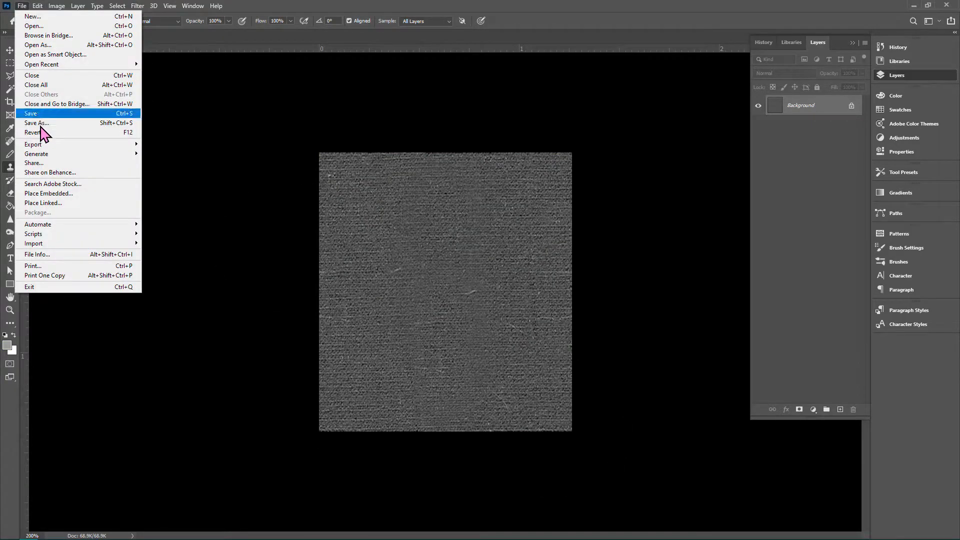
pyautogui.click(43, 123)
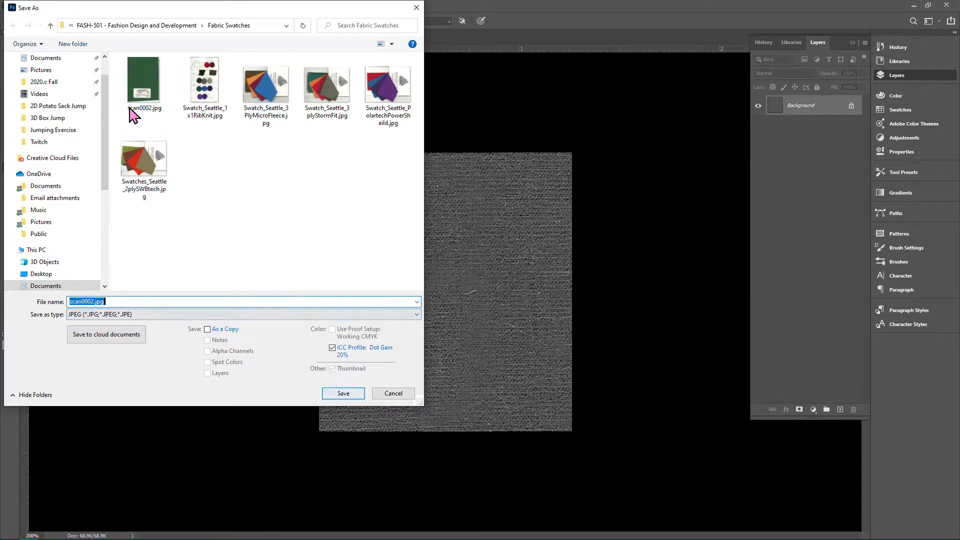
pyautogui.scroll(1, 73, 127)
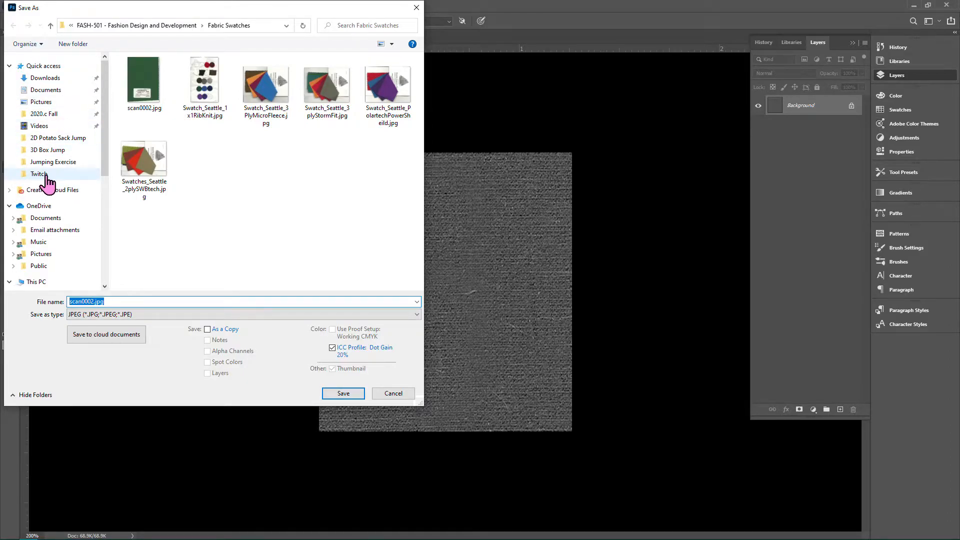
pyautogui.click(54, 93)
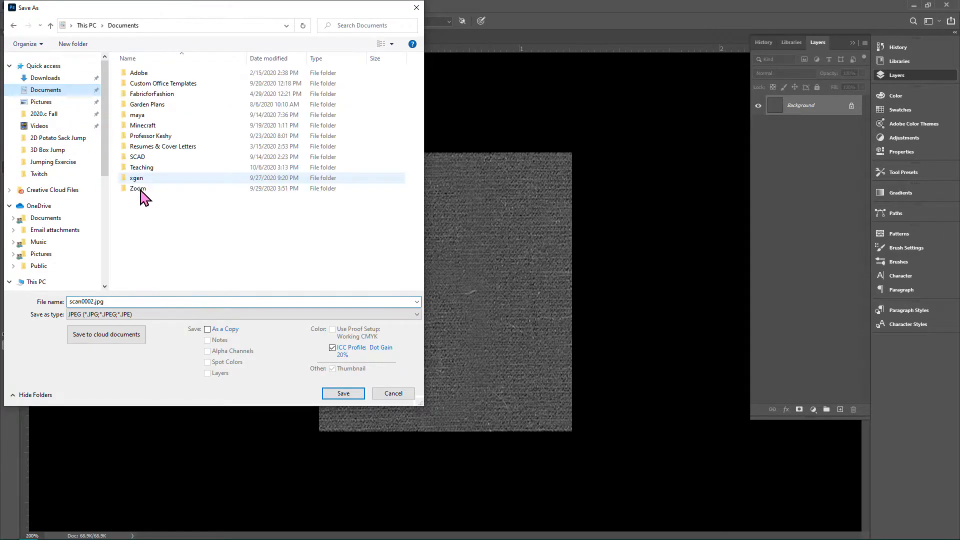
pyautogui.doubleClick(145, 168)
pyautogui.click(345, 393)
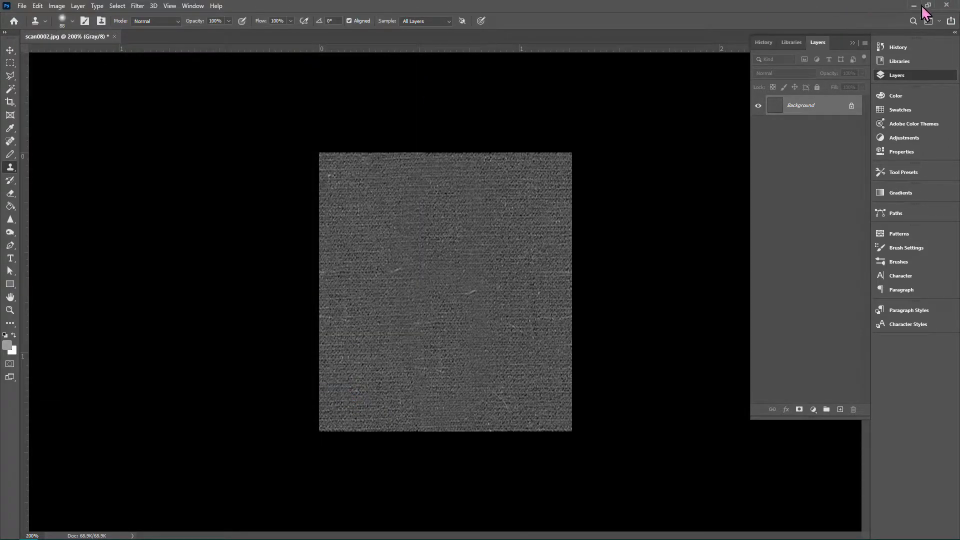
pyautogui.click(230, 85)
pyautogui.press('s')
# Switch to the duck pattern document in Illustrator and activate the Selection tool, leaving nothing selected.
pyautogui.click(914, 5)
pyautogui.click(694, 102)
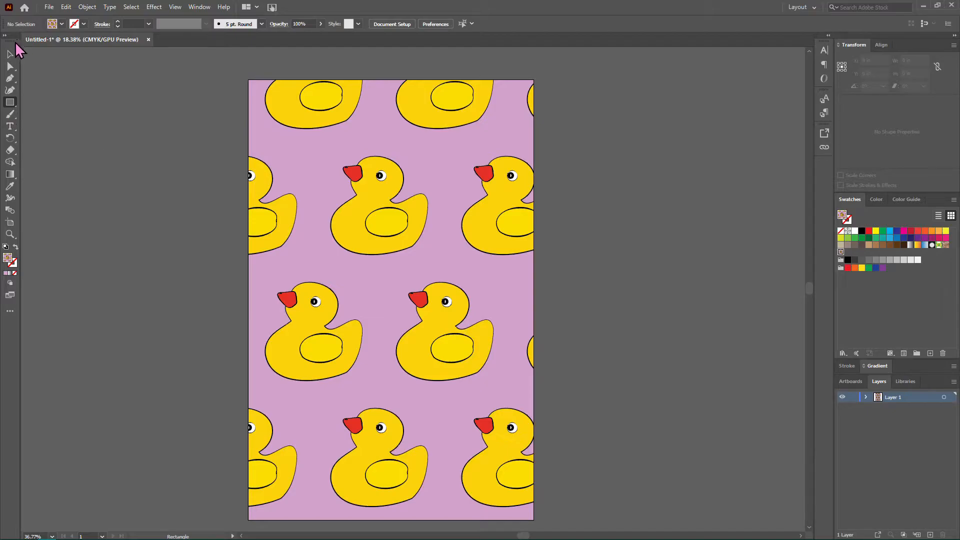
pyautogui.click(10, 54)
pyautogui.click(481, 247)
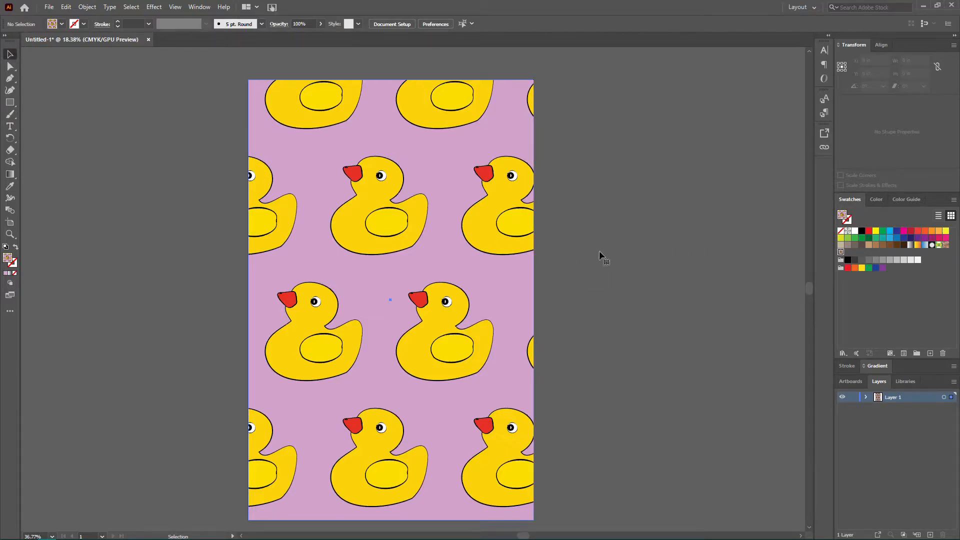
pyautogui.moveTo(604, 239); pyautogui.dragTo(604, 241)
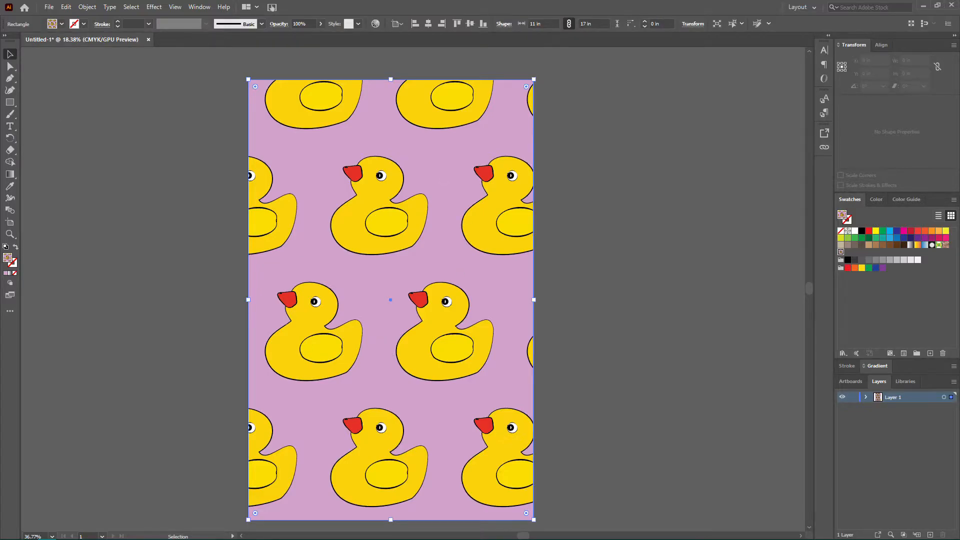
pyautogui.click(713, 111)
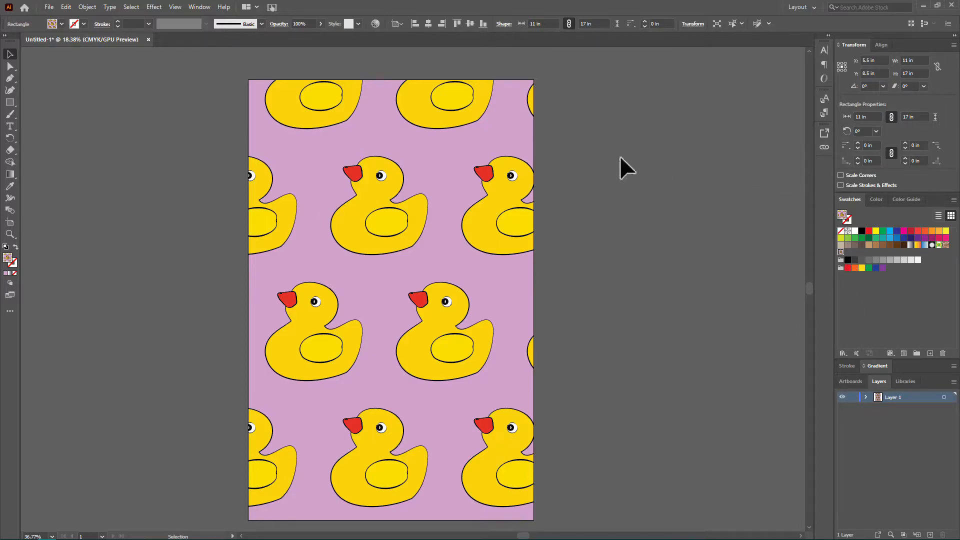
# Place Untitled-1.jpg from the Teaching folder under Documents in File Explorer onto the duck pattern artboard.
pyautogui.moveTo(107, 538)
pyautogui.click(66, 533)
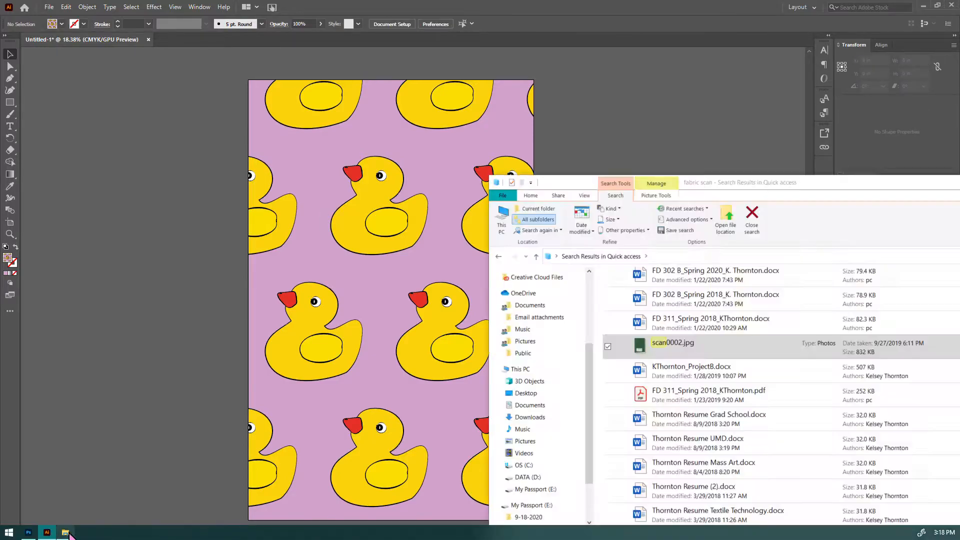
pyautogui.scroll(5, 537, 313)
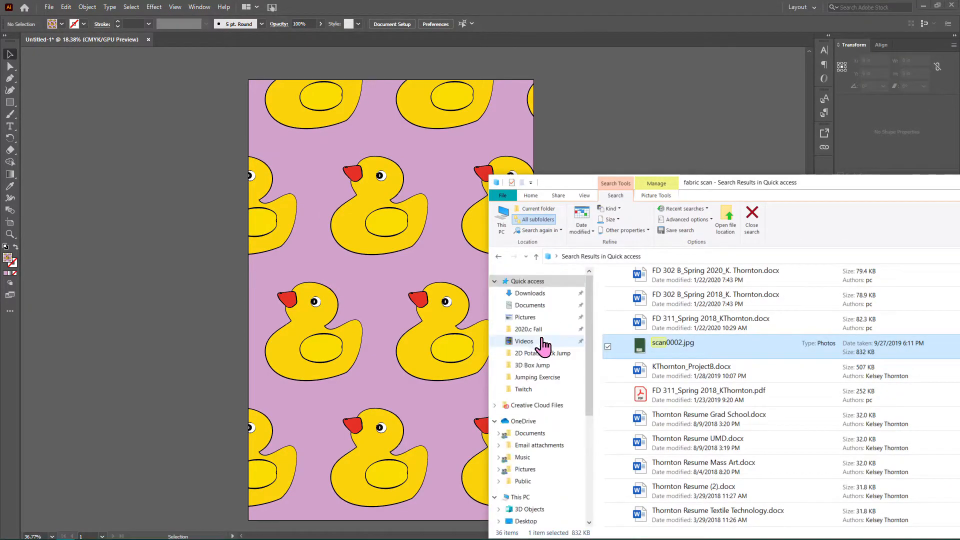
pyautogui.click(536, 305)
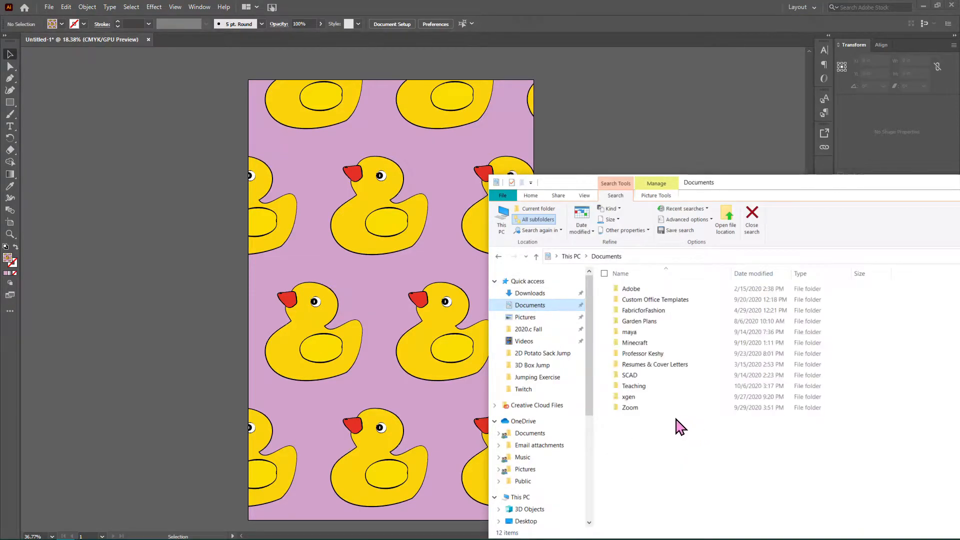
pyautogui.click(635, 386)
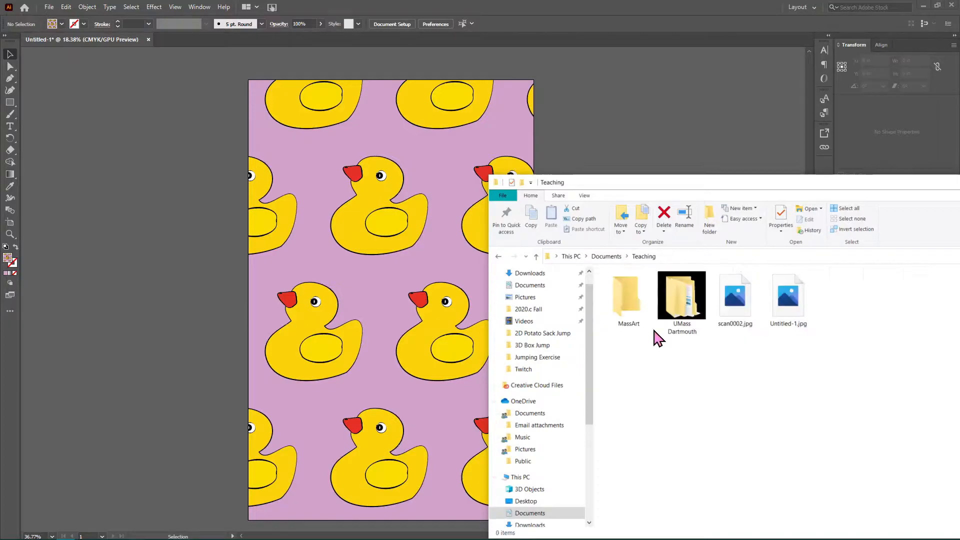
pyautogui.click(779, 296)
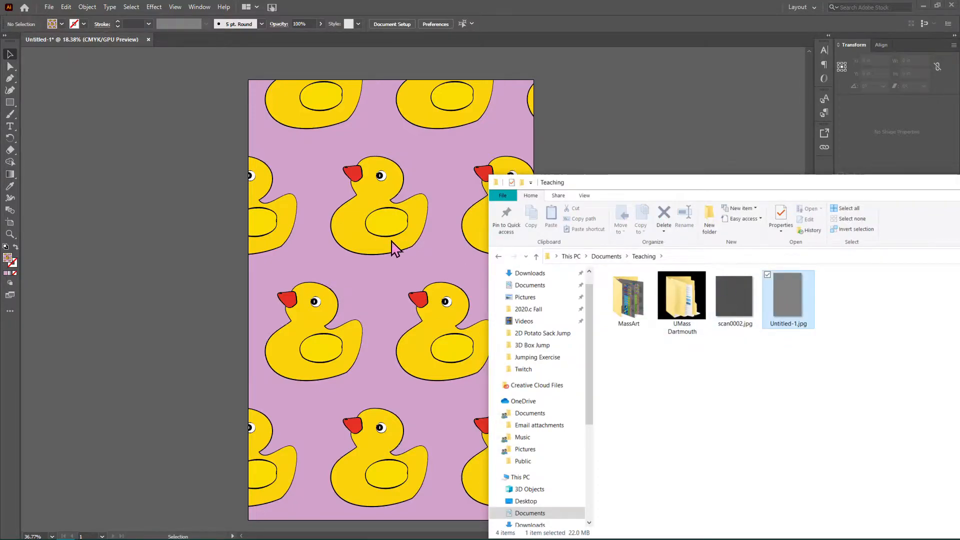
pyautogui.moveTo(337, 260); pyautogui.dragTo(330, 256)
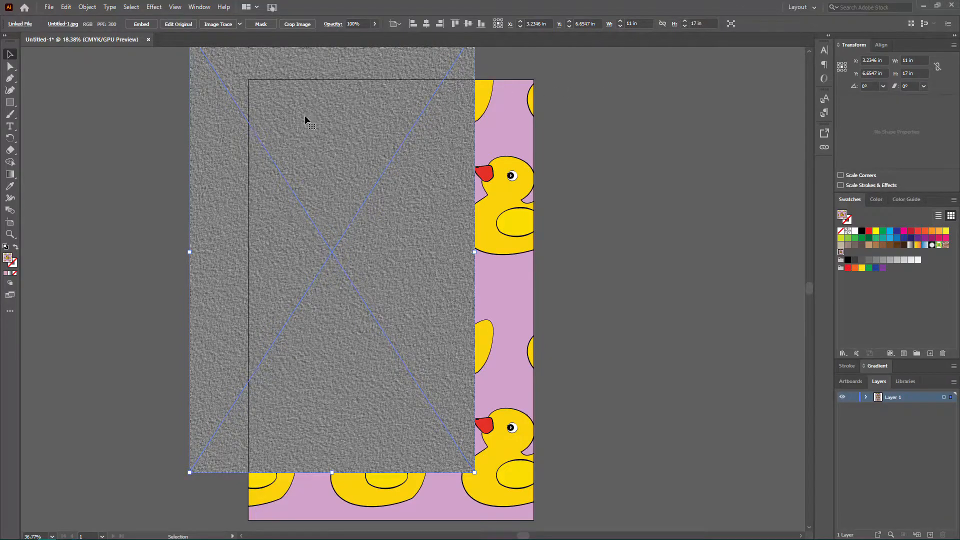
# Move the placed noise texture so it covers the 11 x 17 in artboard exactly, centred at X 5.5 in, Y 8.5 in.
pyautogui.moveTo(387, 179); pyautogui.dragTo(365, 170)
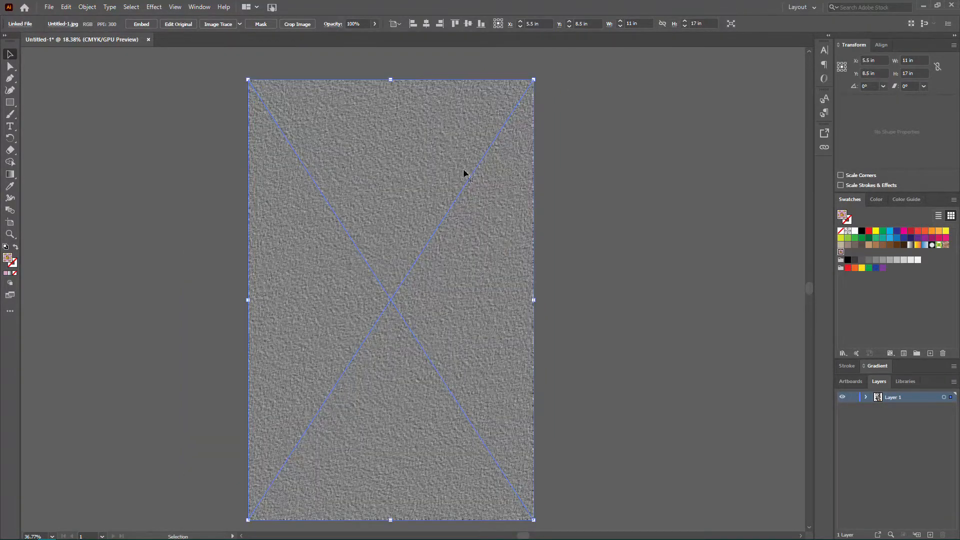
pyautogui.click(553, 193)
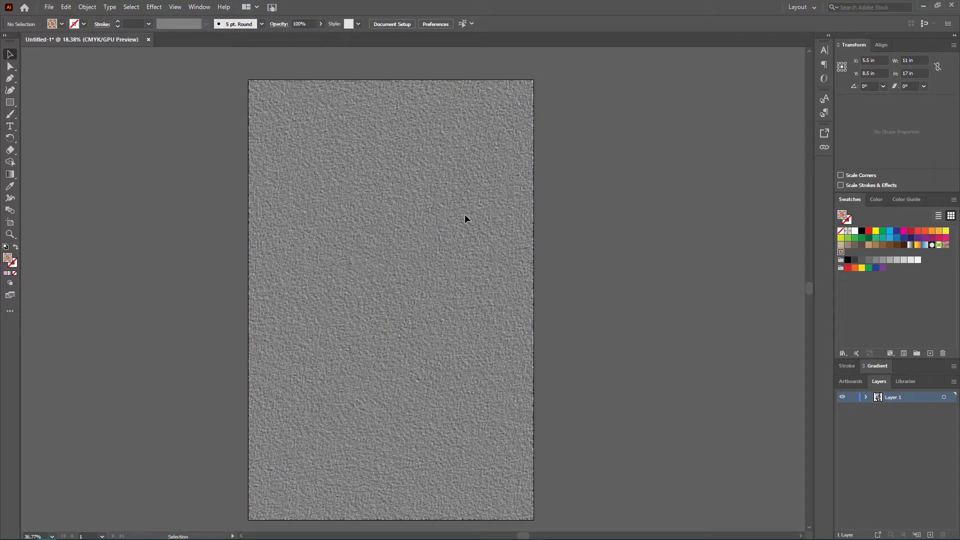
pyautogui.click(464, 214)
pyautogui.click(551, 157)
# Try the Lighten and Screen blending modes on the placed texture, and set it to Multiply.
pyautogui.click(328, 122)
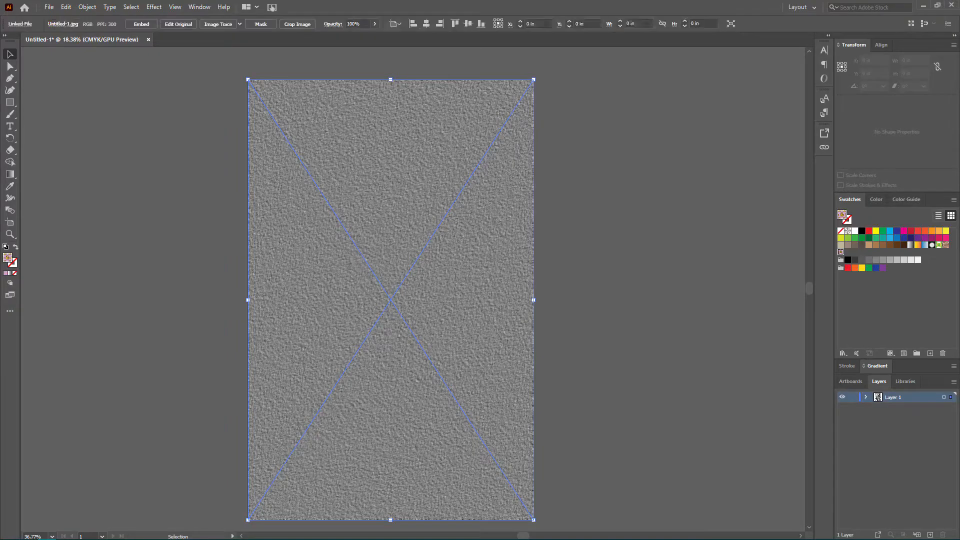
pyautogui.click(199, 6)
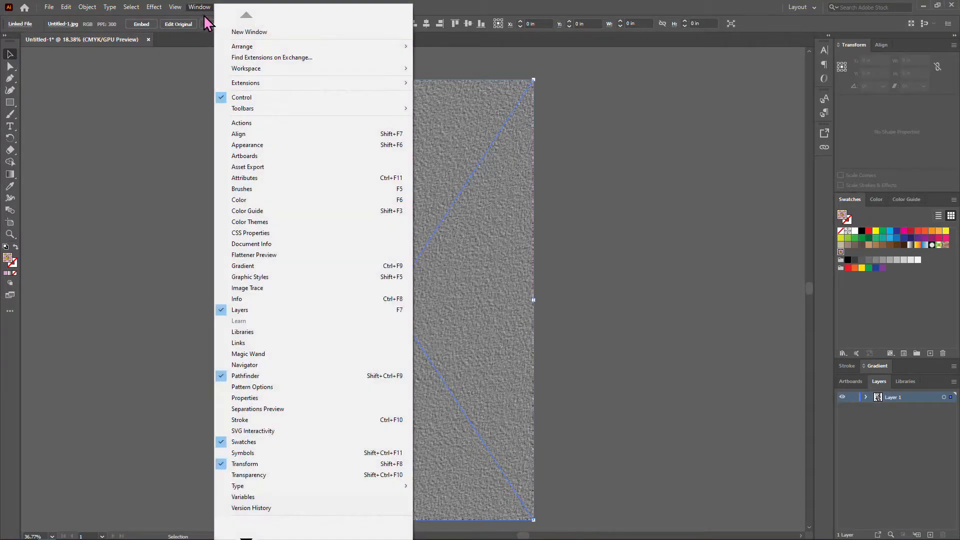
pyautogui.click(353, 475)
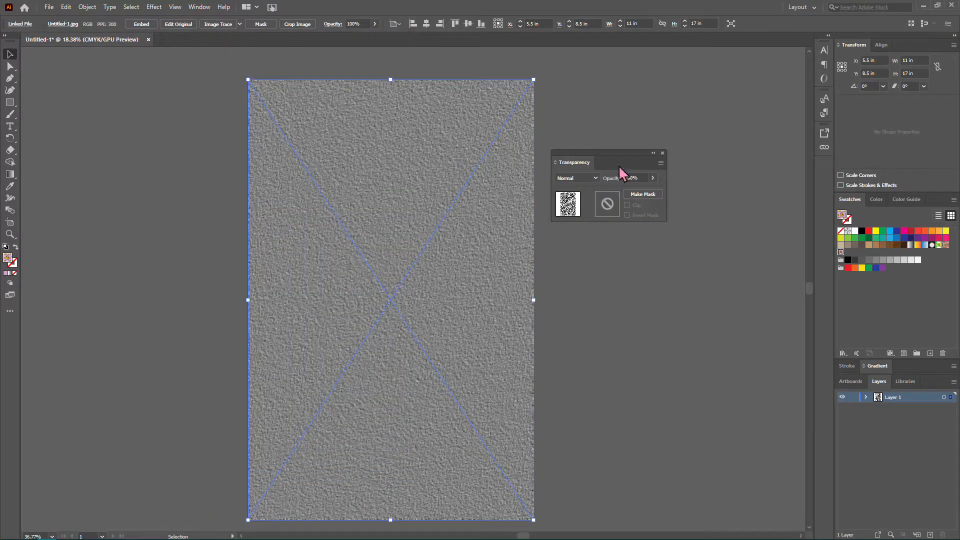
pyautogui.moveTo(624, 156); pyautogui.dragTo(656, 125)
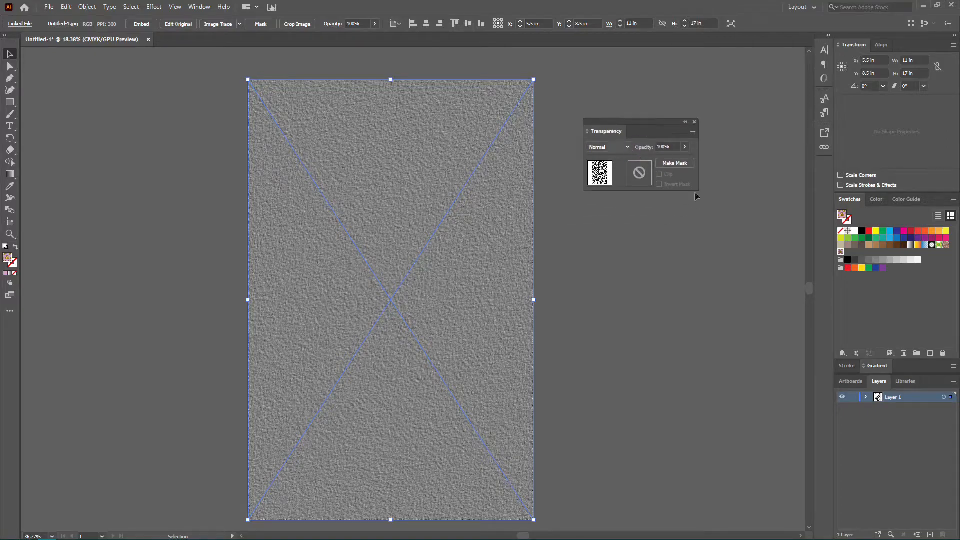
pyautogui.click(628, 147)
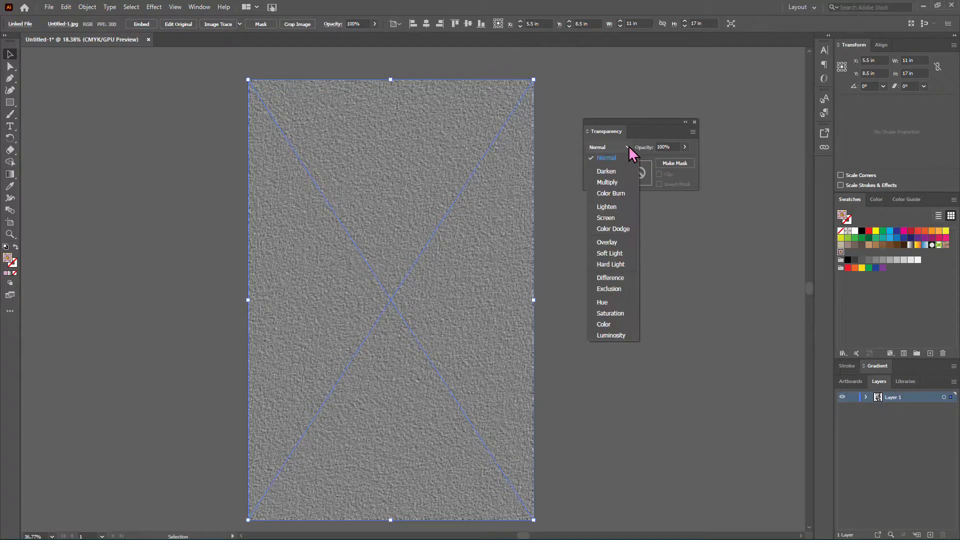
pyautogui.click(607, 207)
pyautogui.click(624, 149)
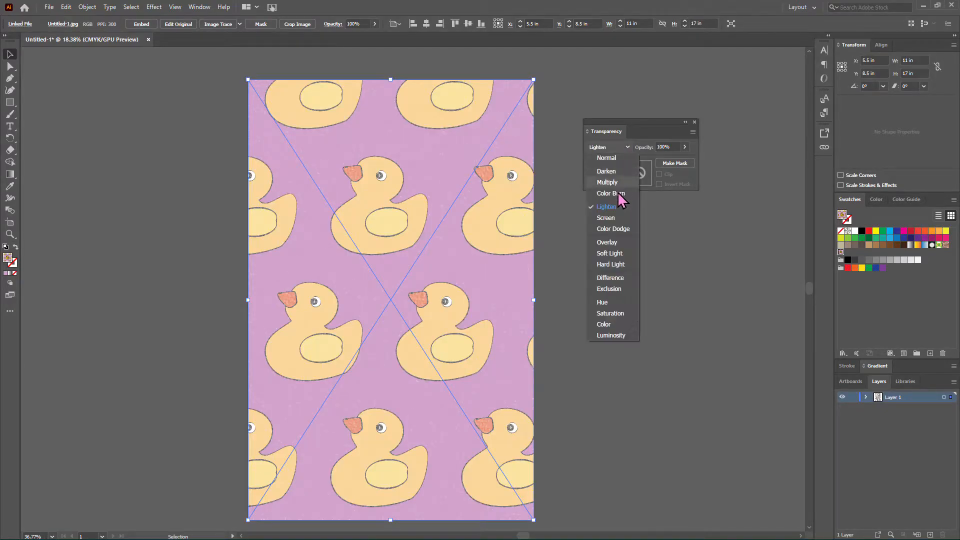
pyautogui.click(616, 221)
pyautogui.click(622, 146)
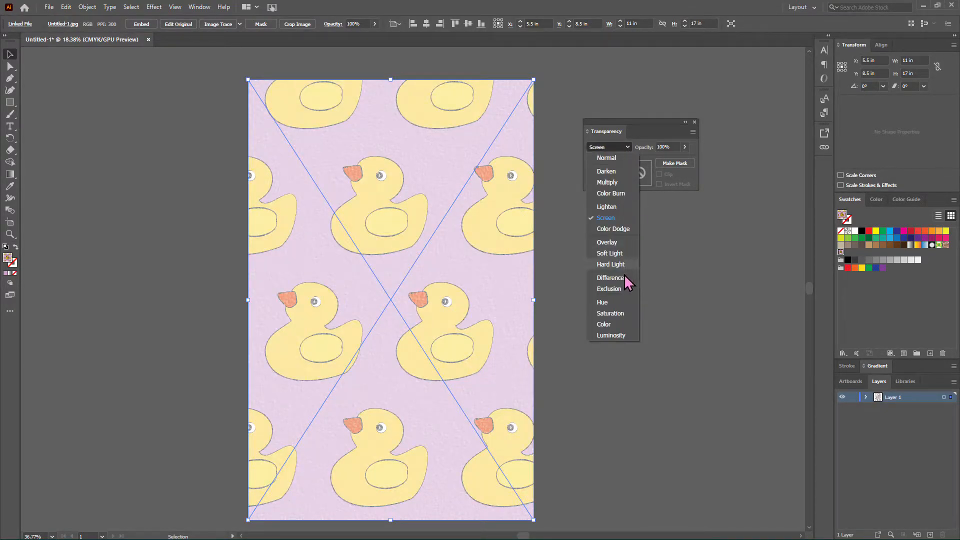
pyautogui.click(614, 184)
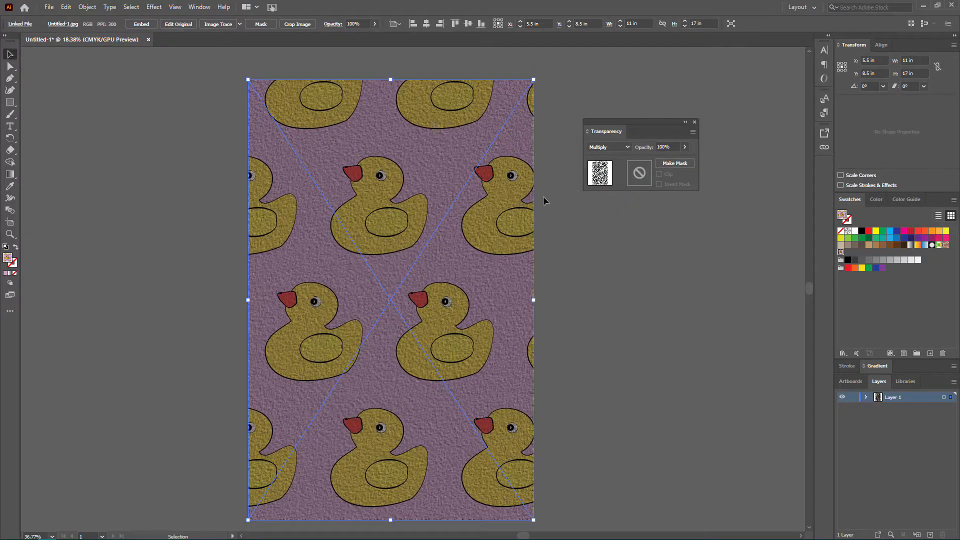
# Shift the texture sideways to compare the duck pattern with and without it, and move it back over the artboard.
pyautogui.hotkey('ctrl', '+')
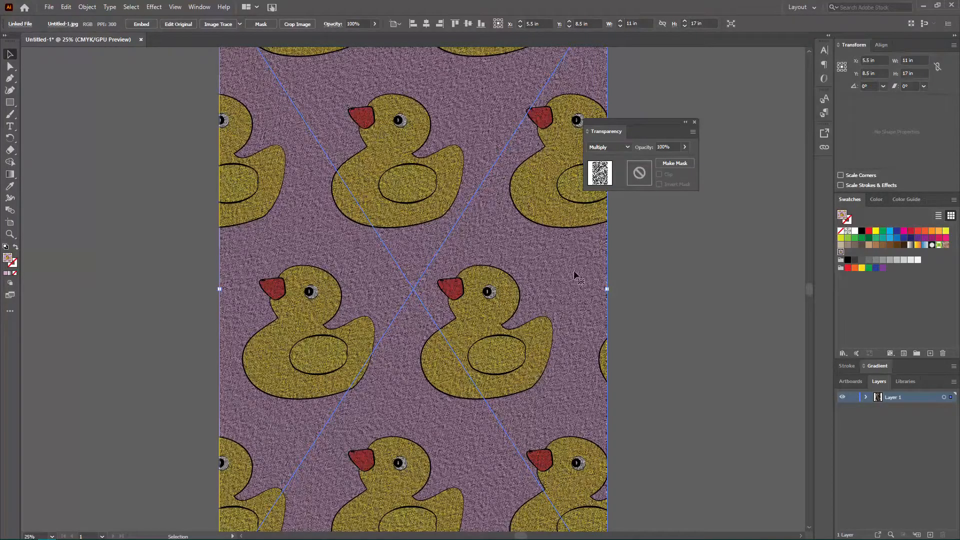
pyautogui.moveTo(390, 256); pyautogui.dragTo(581, 264)
pyautogui.click(334, 187)
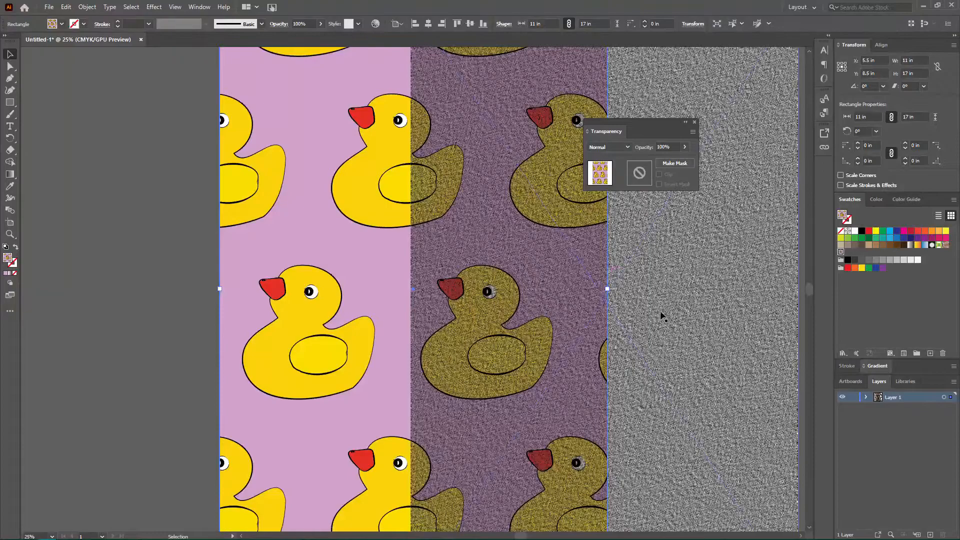
pyautogui.moveTo(737, 315); pyautogui.dragTo(553, 319)
pyautogui.moveTo(600, 296); pyautogui.dragTo(601, 296)
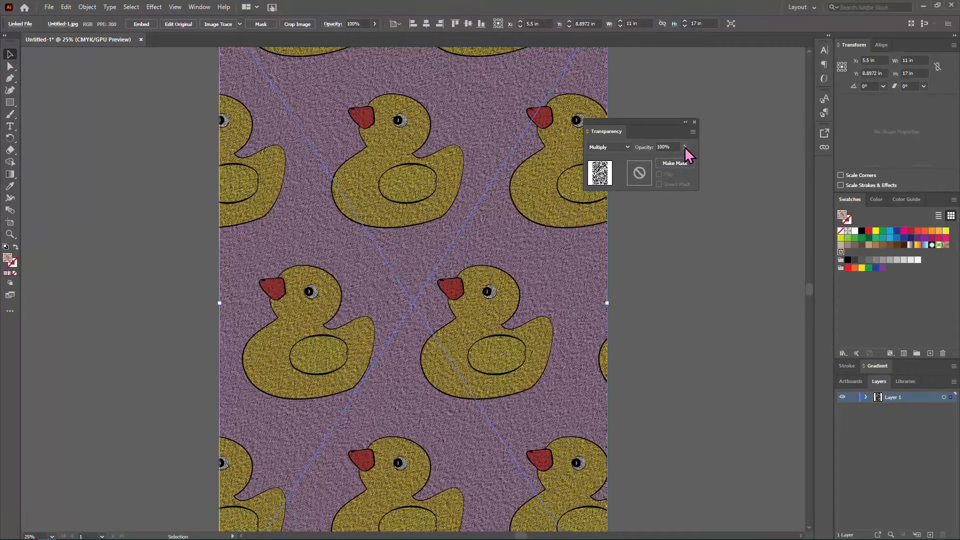
# Try the Soft Light blending mode on the placed noise texture, and set it to Hard Light.
pyautogui.click(663, 160)
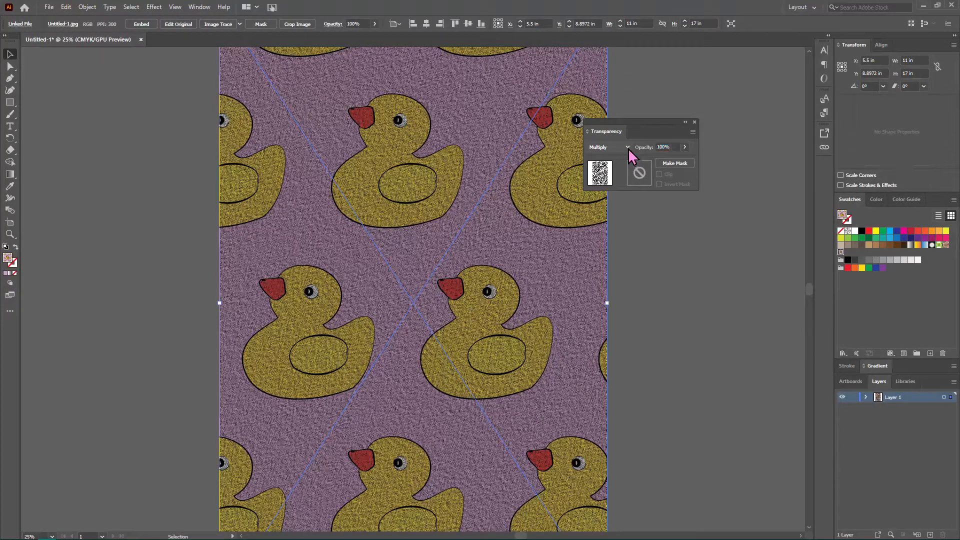
pyautogui.click(628, 147)
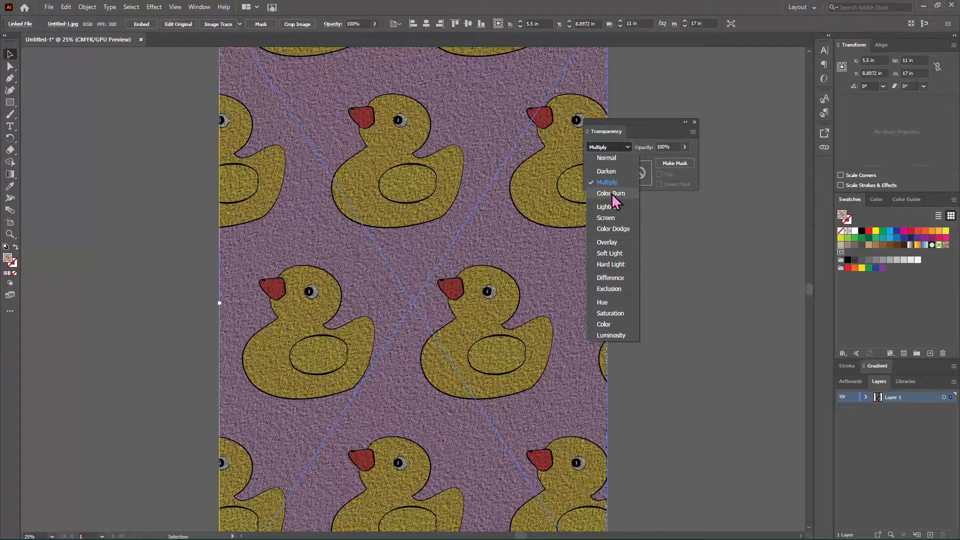
pyautogui.click(611, 254)
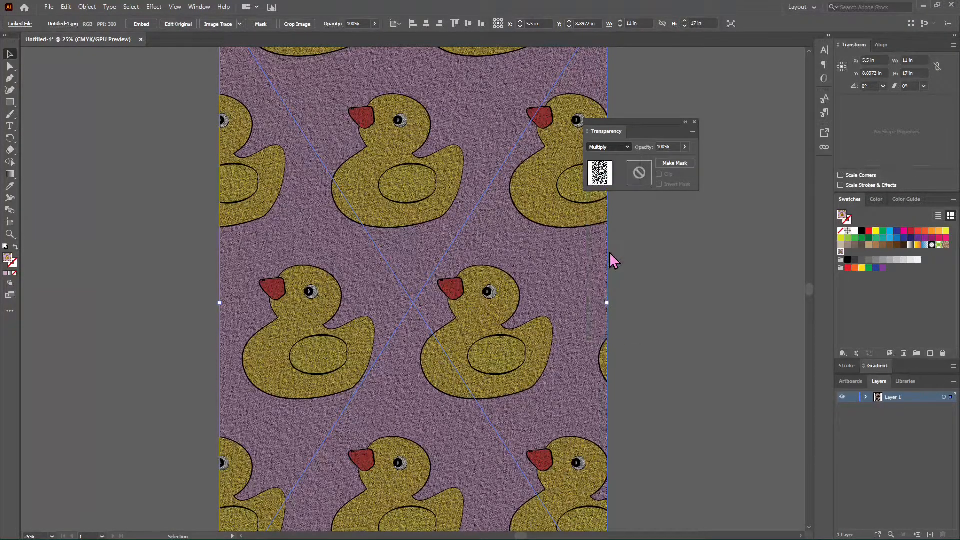
pyautogui.click(620, 147)
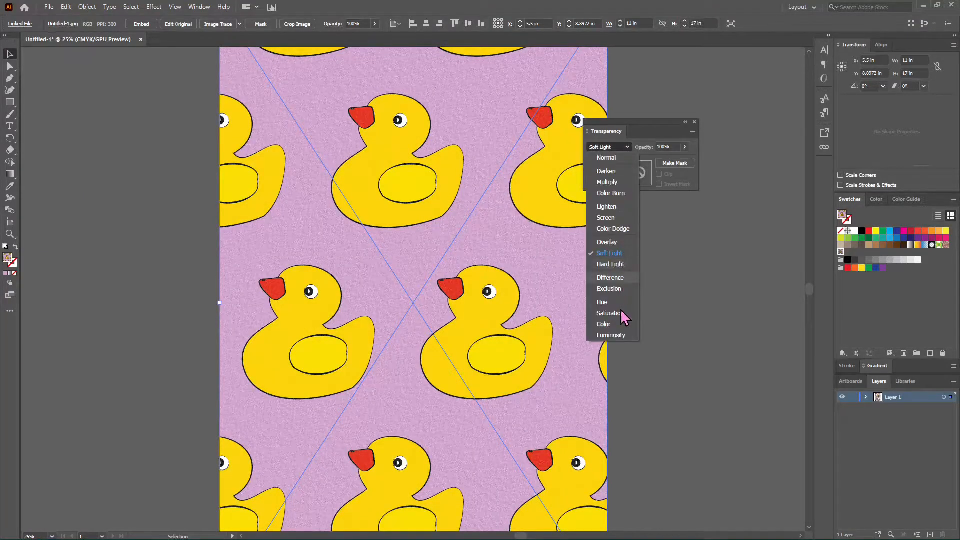
pyautogui.click(615, 265)
pyautogui.click(625, 146)
pyautogui.click(627, 148)
pyautogui.click(627, 148)
pyautogui.click(626, 148)
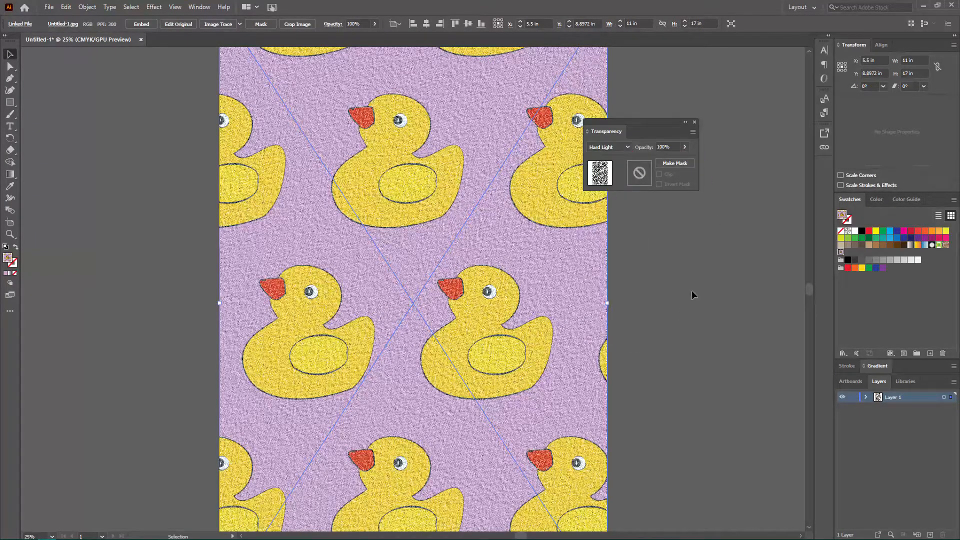
# Move the noise texture up so it covers the artboard exactly, centred at X 5.5 in, Y 8.5 in.
pyautogui.click(717, 173)
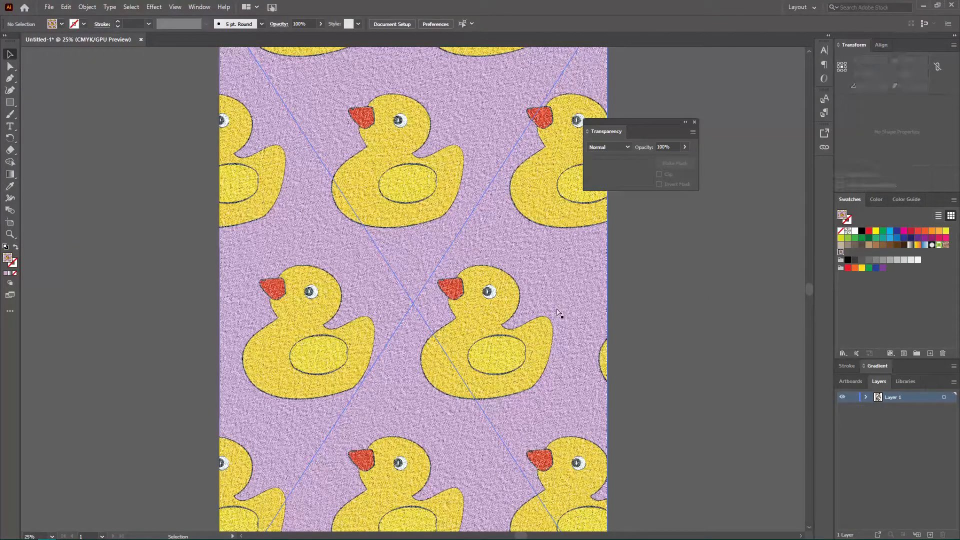
pyautogui.hotkey('ctrl', '-')
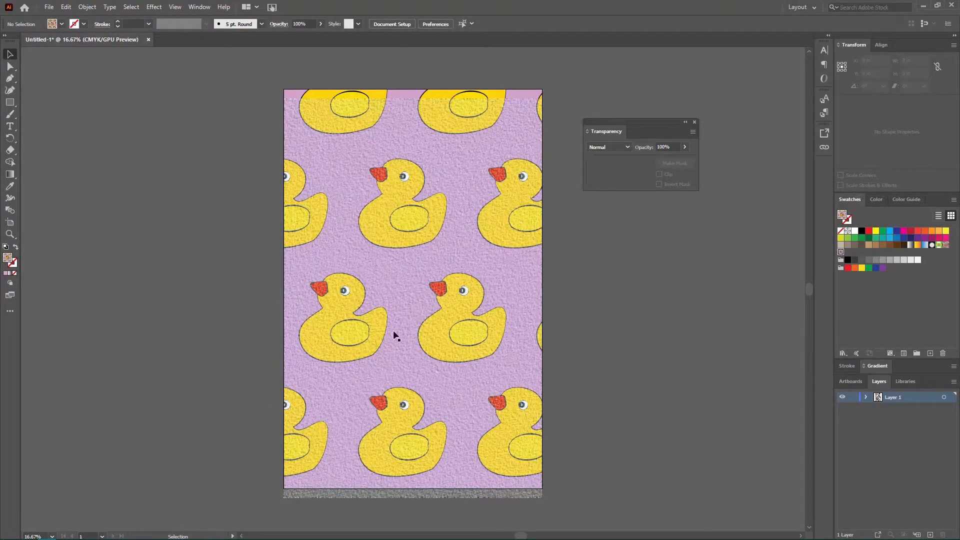
pyautogui.moveTo(431, 260); pyautogui.dragTo(431, 250)
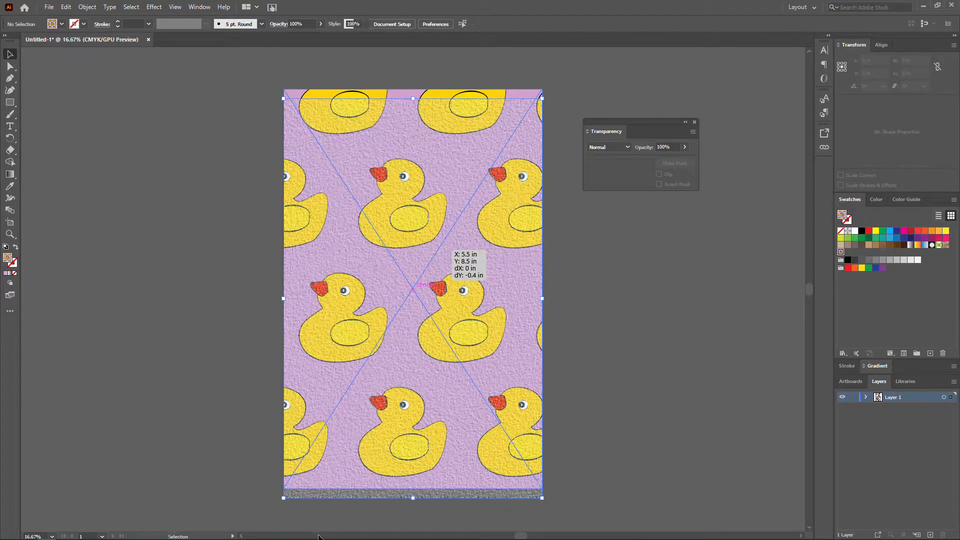
# Place scan0002.jpg from the Teaching folder in File Explorer onto the duck artboard, and move the noise texture off the artboard.
pyautogui.click(65, 533)
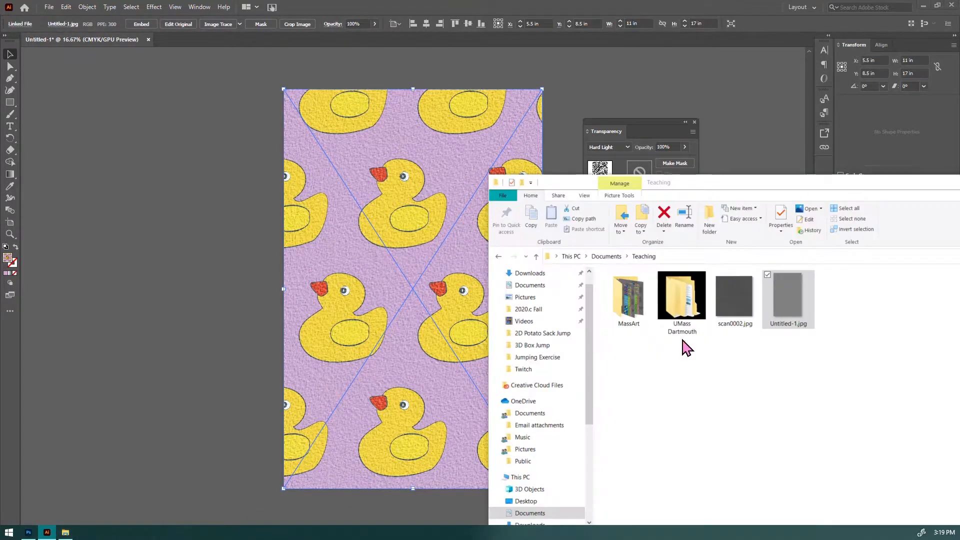
pyautogui.moveTo(764, 183); pyautogui.dragTo(760, 298)
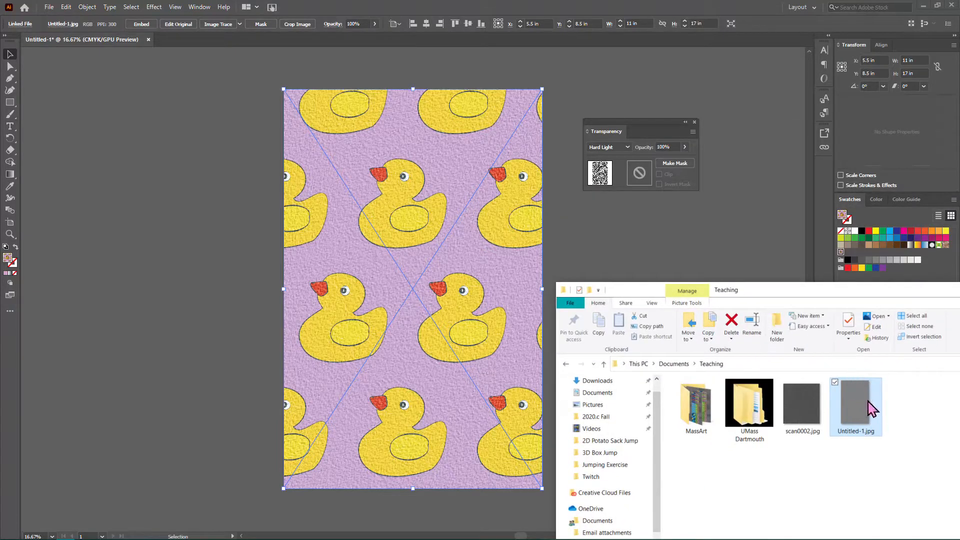
pyautogui.click(814, 410)
pyautogui.moveTo(768, 207); pyautogui.dragTo(699, 225)
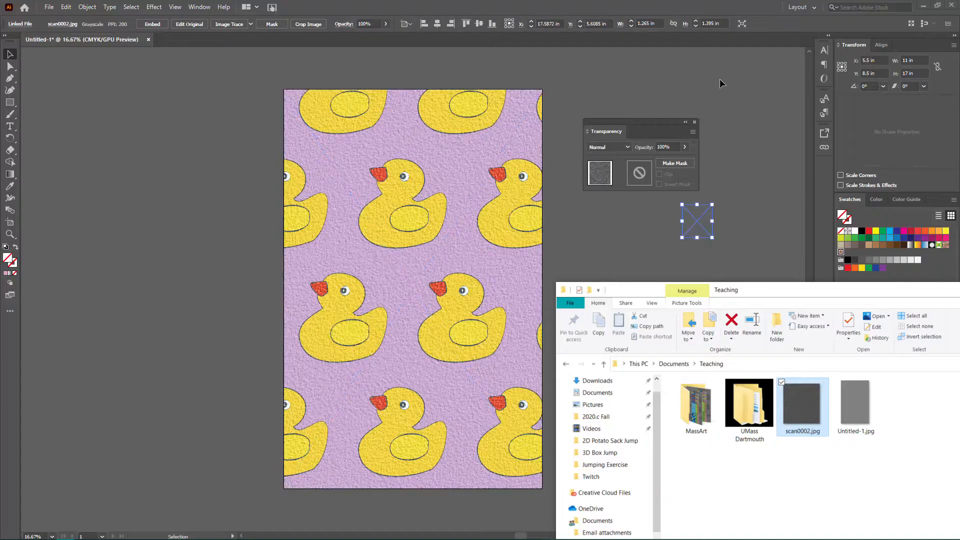
pyautogui.moveTo(475, 197); pyautogui.dragTo(170, 200)
pyautogui.moveTo(700, 220); pyautogui.dragTo(411, 280)
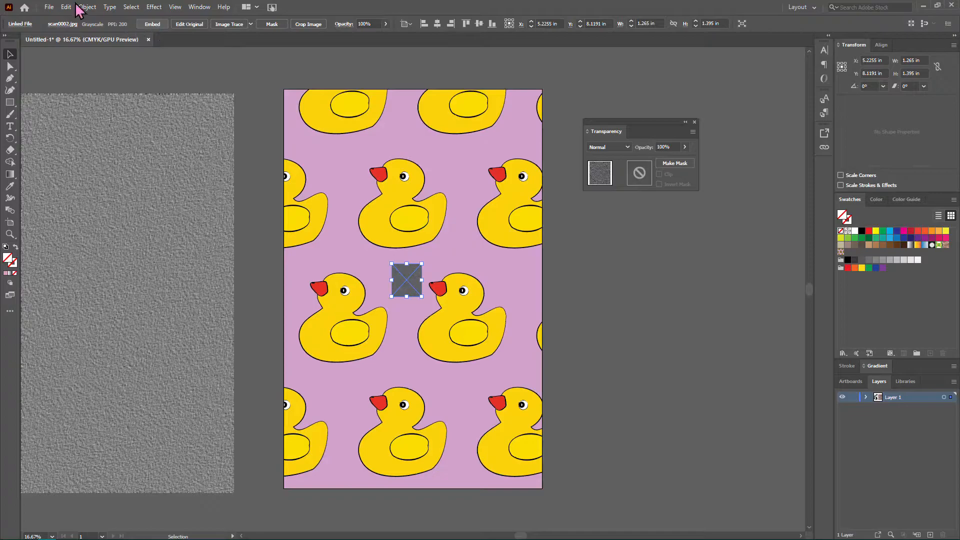
# Embed the scan0002.jpg image and make it into a pattern swatch with the Grid tile type.
pyautogui.click(153, 24)
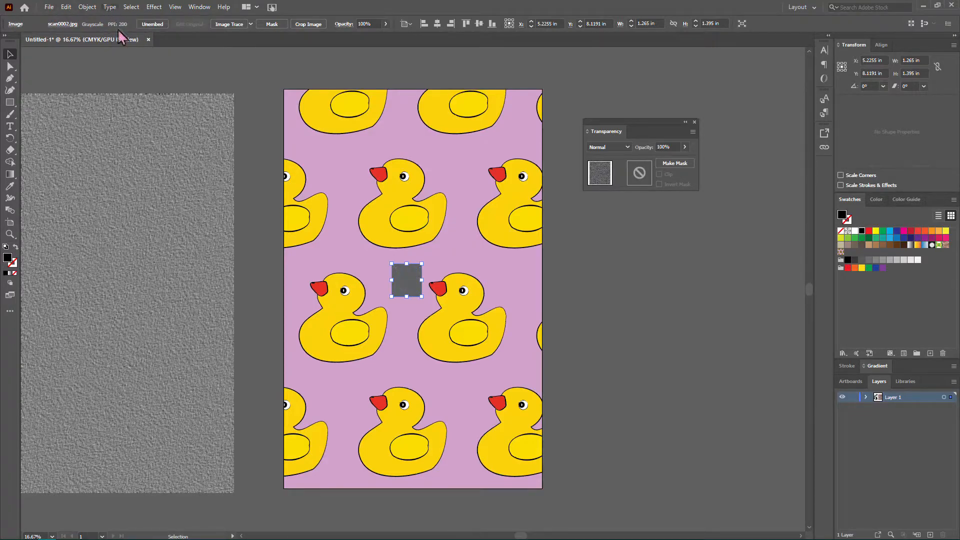
pyautogui.click(110, 7)
pyautogui.moveTo(88, 8)
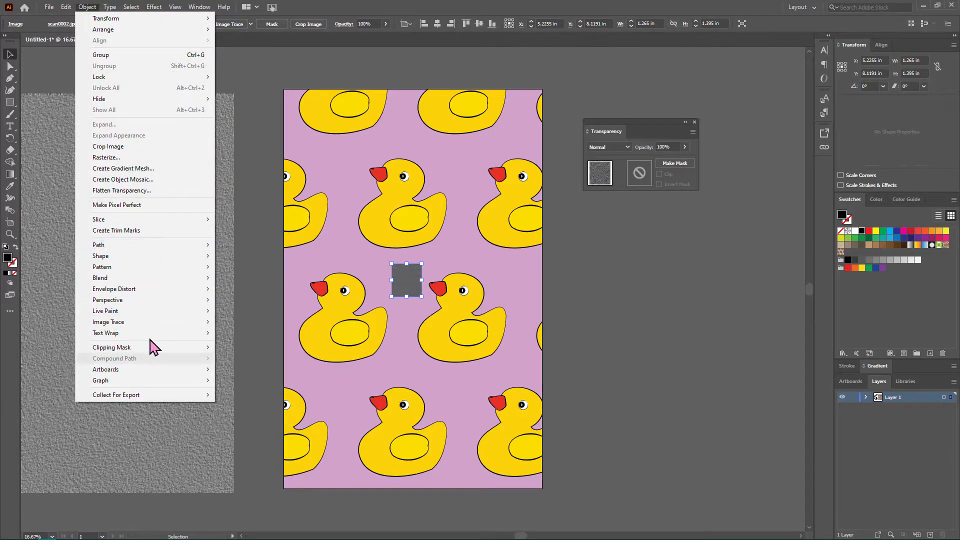
pyautogui.moveTo(168, 345)
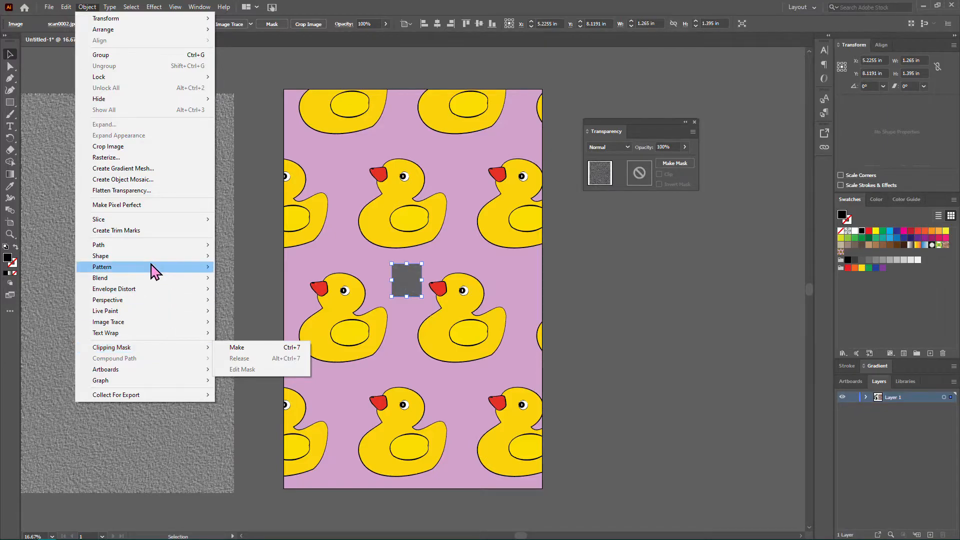
pyautogui.moveTo(152, 268)
pyautogui.click(223, 268)
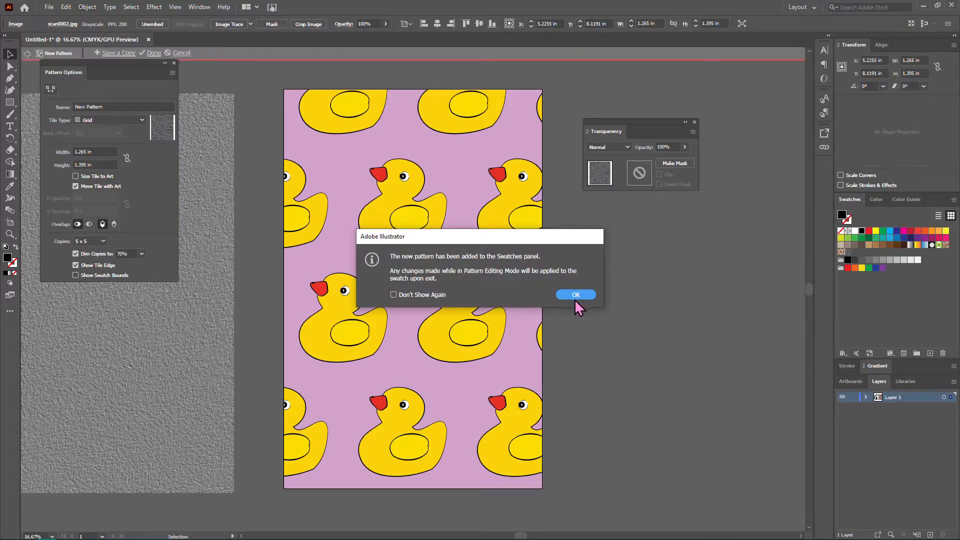
pyautogui.click(576, 294)
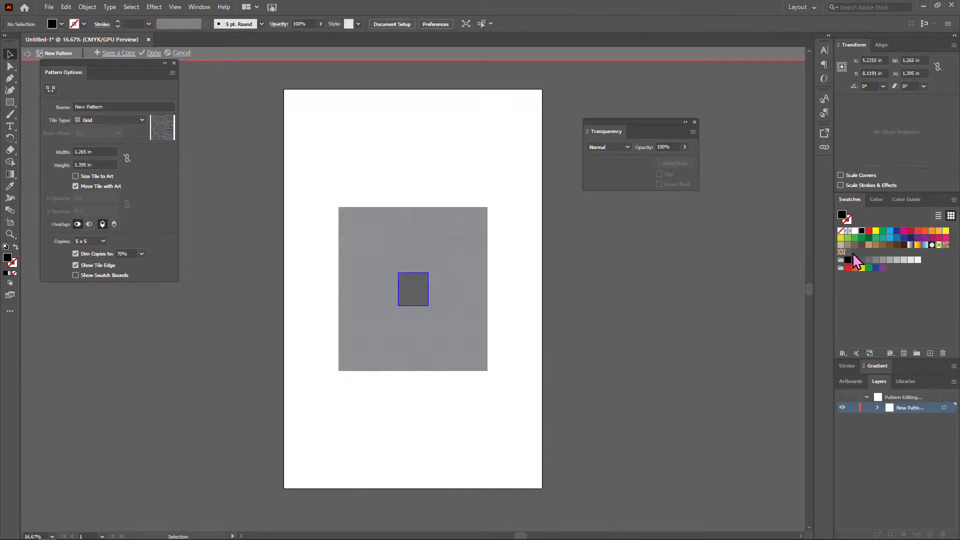
pyautogui.click(154, 53)
# Move the scan image off the artboard, and cover the artboard with an 11 x 17 in rectangle filled with the scan pattern.
pyautogui.click(10, 103)
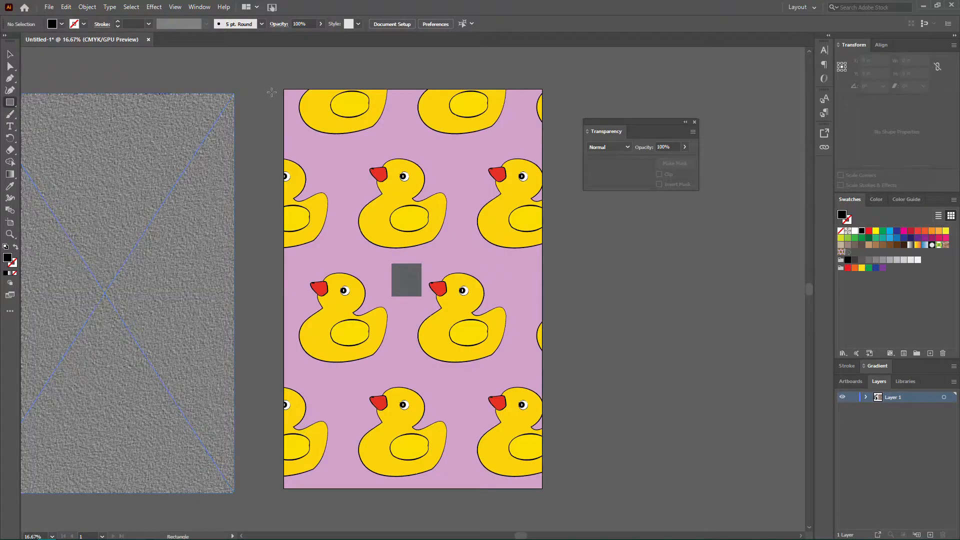
pyautogui.click(10, 54)
pyautogui.moveTo(409, 279); pyautogui.dragTo(228, 58)
pyautogui.press('m')
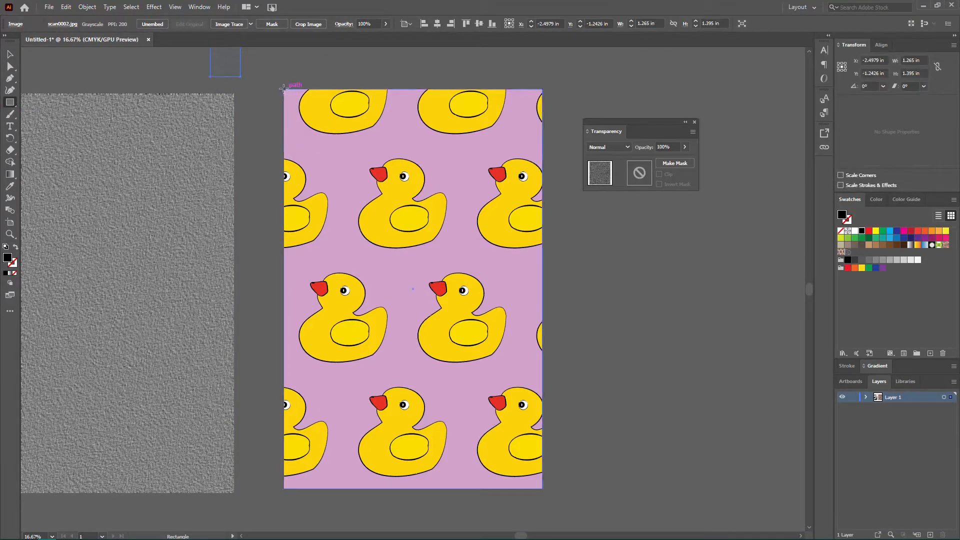
pyautogui.moveTo(282, 89); pyautogui.dragTo(543, 489)
pyautogui.click(848, 252)
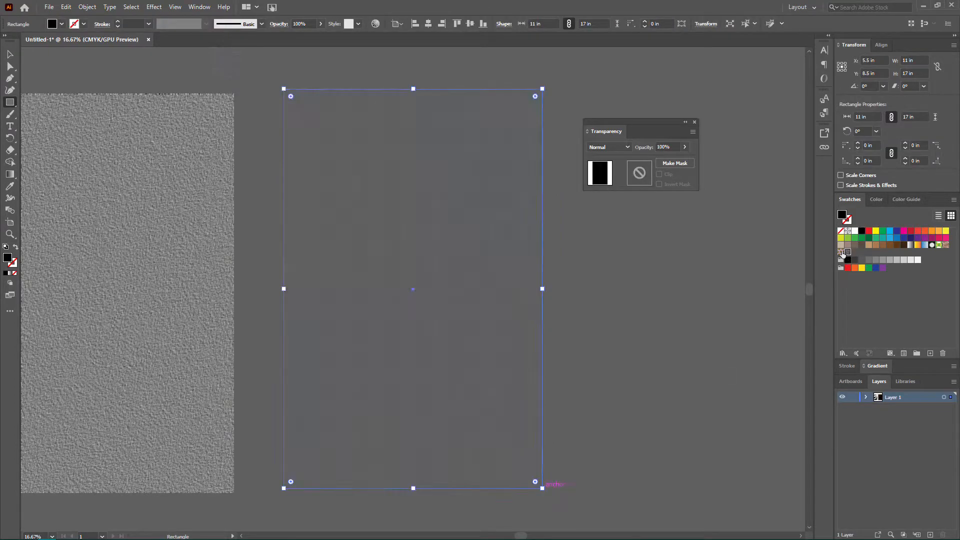
# Try the Multiply, Hard Light, Color Burn, Exclusion and Overlay blending modes on the pattern-filled rectangle.
pyautogui.click(625, 147)
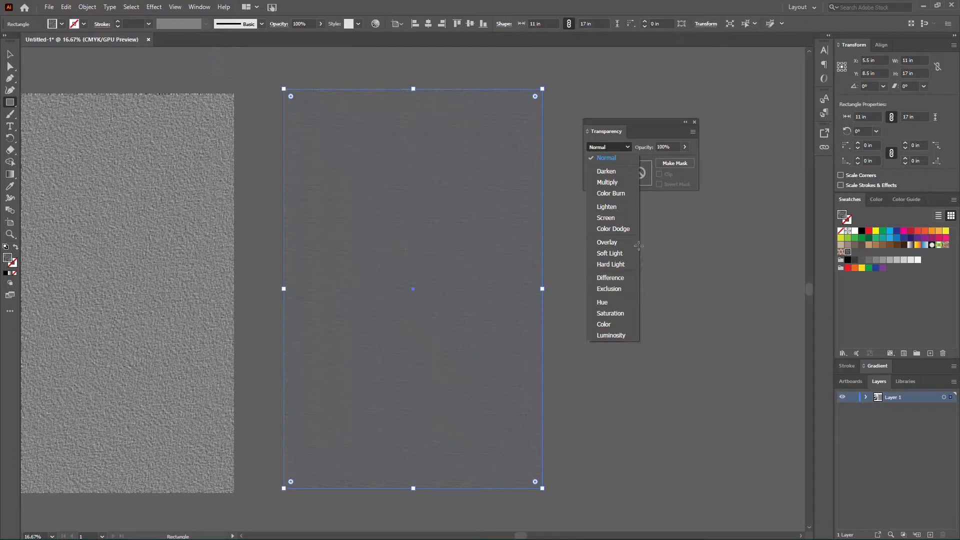
pyautogui.click(614, 183)
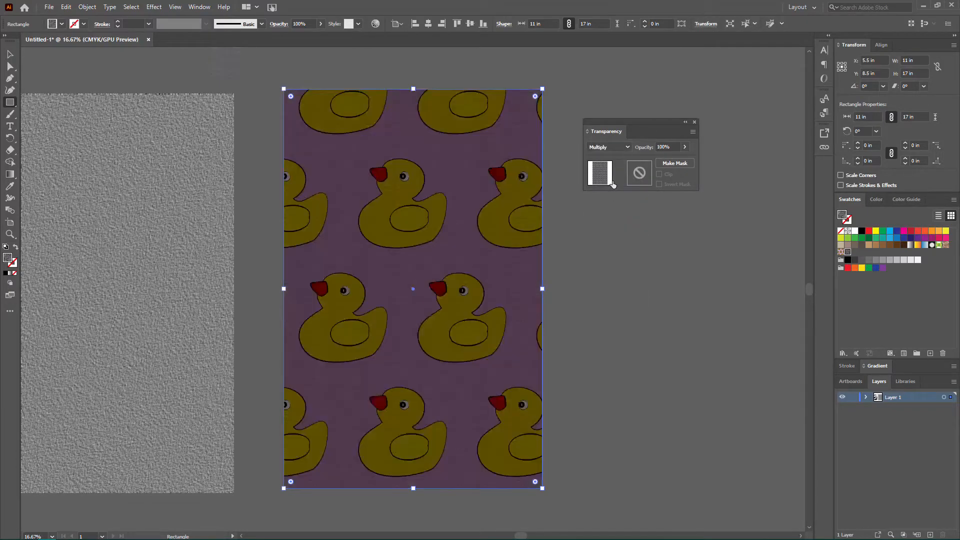
pyautogui.click(619, 149)
pyautogui.click(612, 263)
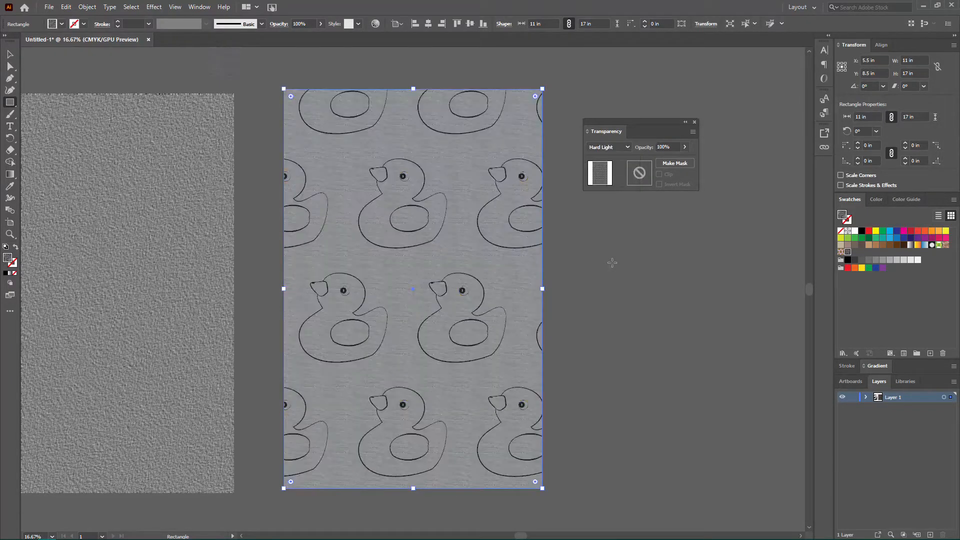
pyautogui.click(627, 147)
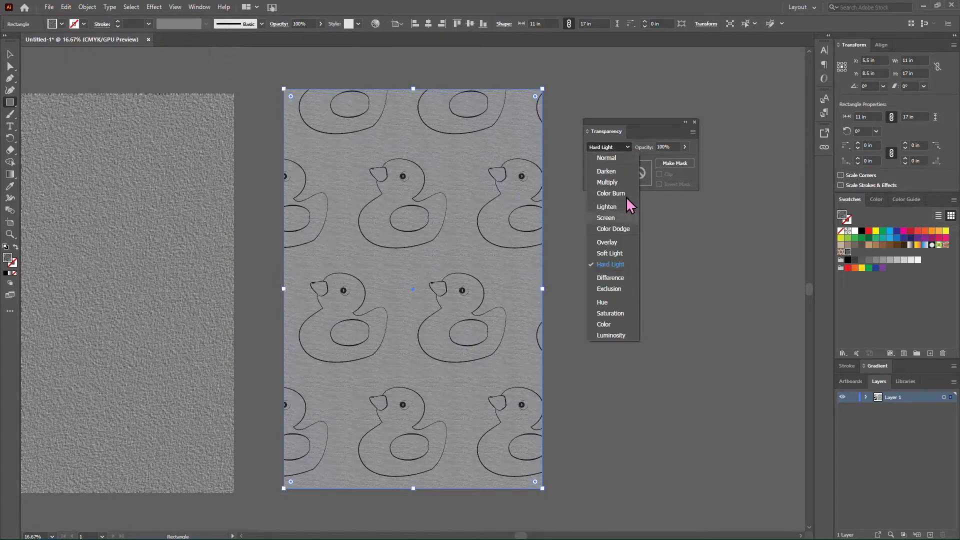
pyautogui.click(610, 193)
pyautogui.click(625, 147)
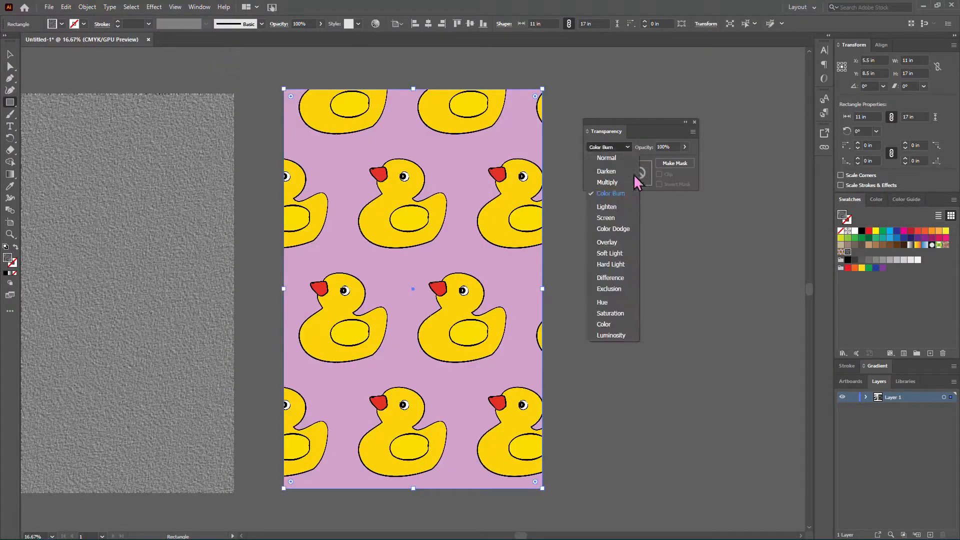
pyautogui.click(609, 289)
pyautogui.click(627, 147)
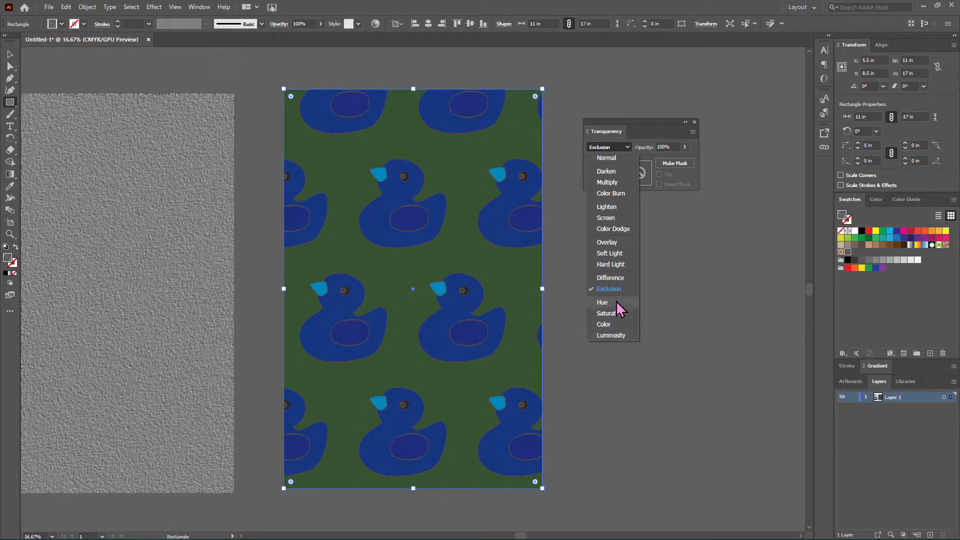
pyautogui.click(608, 243)
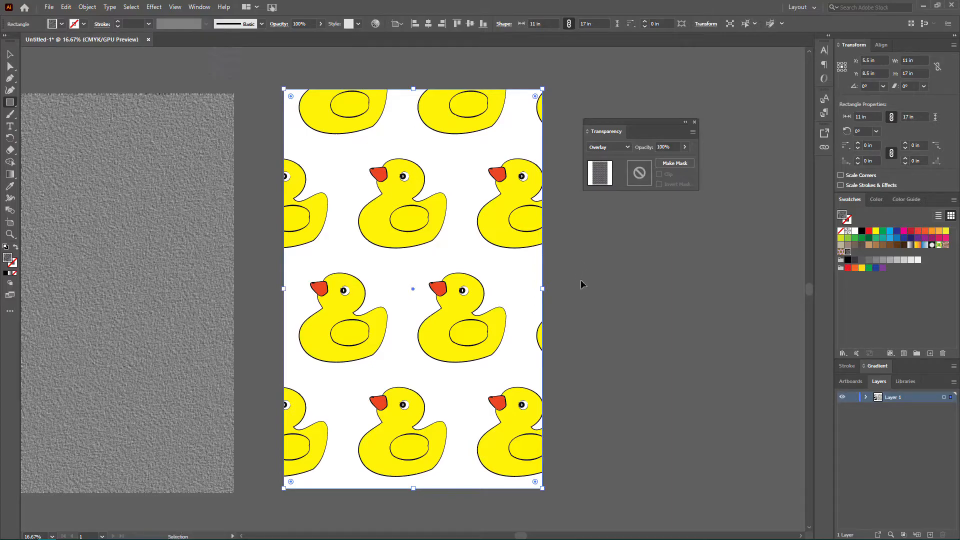
# Try Multiply on the pattern-filled rectangle with its opacity lowered to 35%, and return the opacity to 100%.
pyautogui.hotkey('ctrl', '=')
pyautogui.hotkey('ctrl', '=')
pyautogui.click(626, 148)
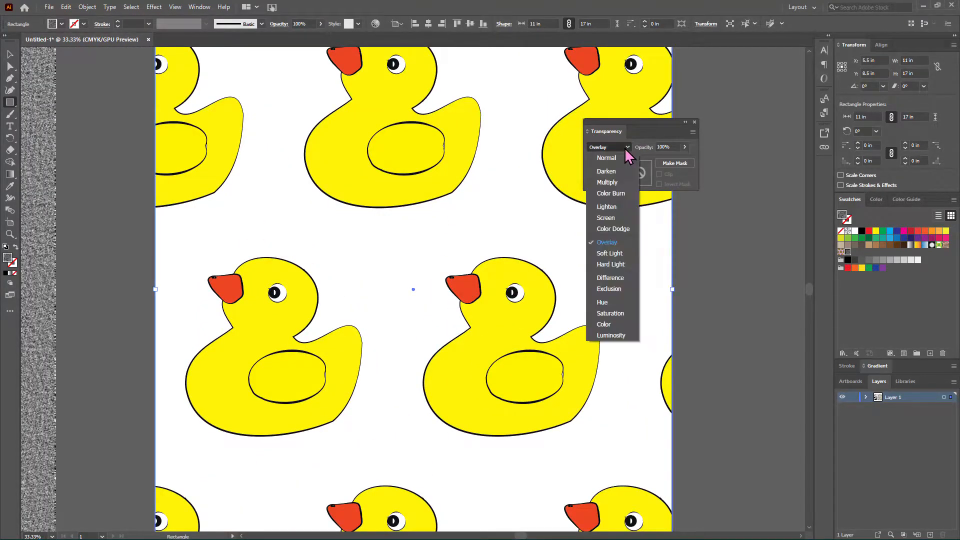
pyautogui.click(626, 183)
pyautogui.click(685, 147)
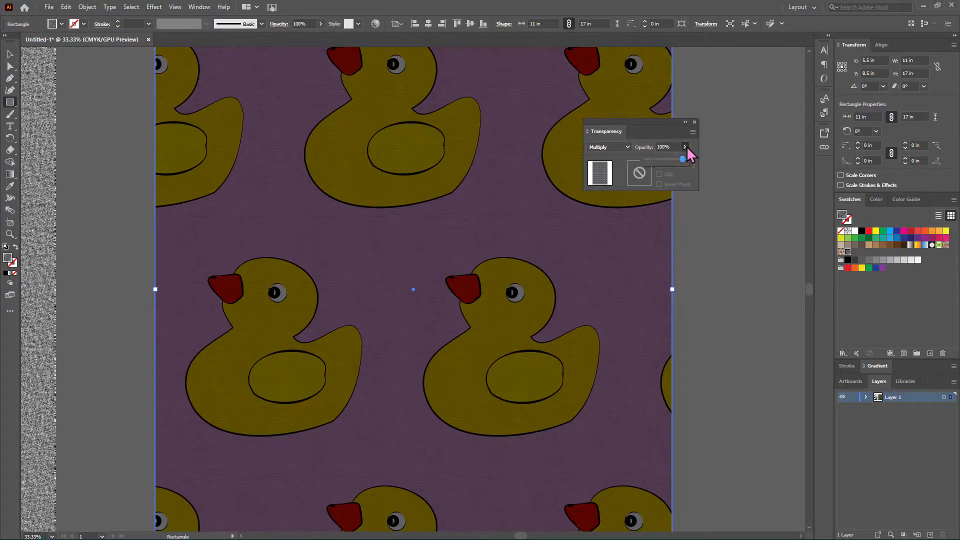
pyautogui.moveTo(659, 164); pyautogui.dragTo(703, 162)
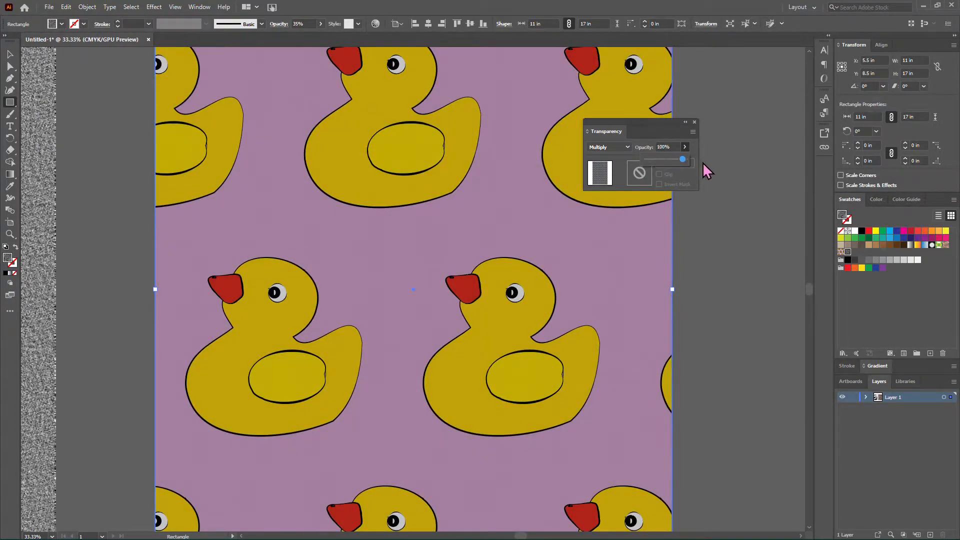
# Try the Lighten, Screen, Color Dodge and Overlay blending modes on the pattern-filled rectangle.
pyautogui.click(628, 147)
pyautogui.click(627, 148)
pyautogui.click(627, 147)
pyautogui.click(607, 206)
pyautogui.click(627, 147)
pyautogui.click(606, 207)
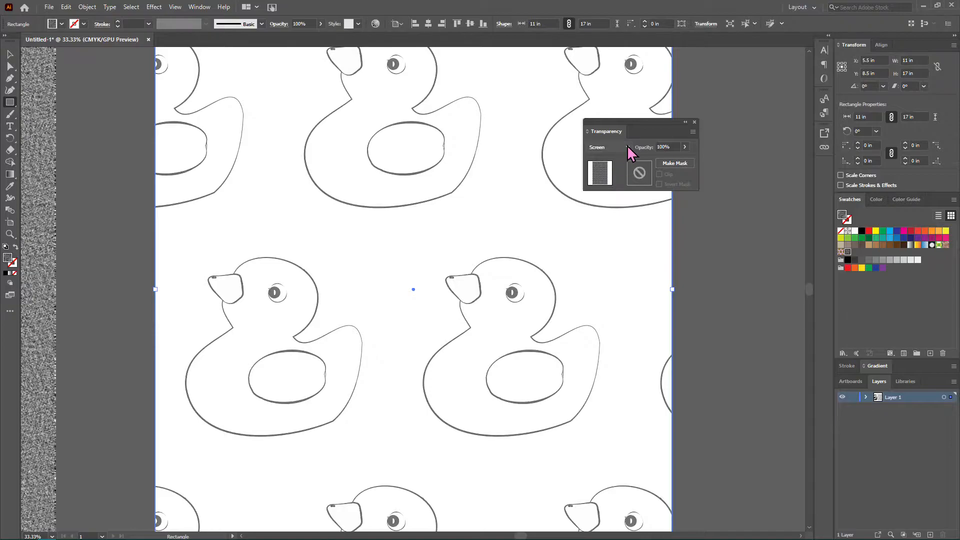
pyautogui.click(627, 147)
pyautogui.click(615, 217)
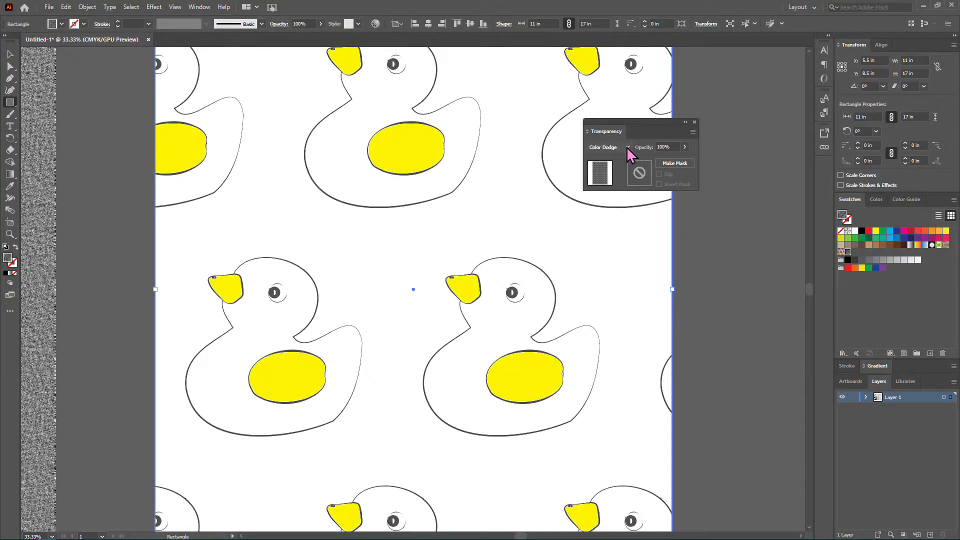
pyautogui.click(628, 148)
pyautogui.click(625, 243)
pyautogui.click(621, 247)
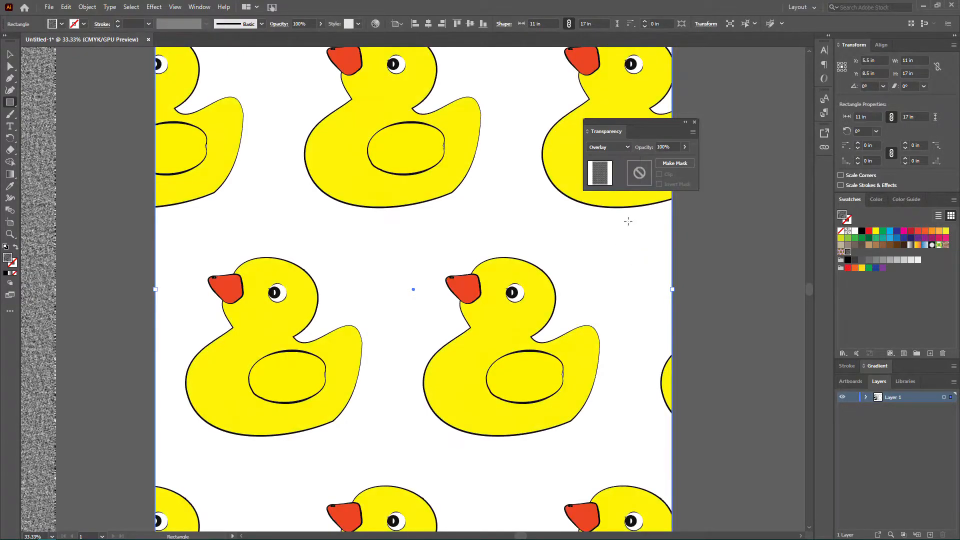
# Try the Soft Light and Hard Light blending modes on the pattern-filled rectangle.
pyautogui.click(627, 148)
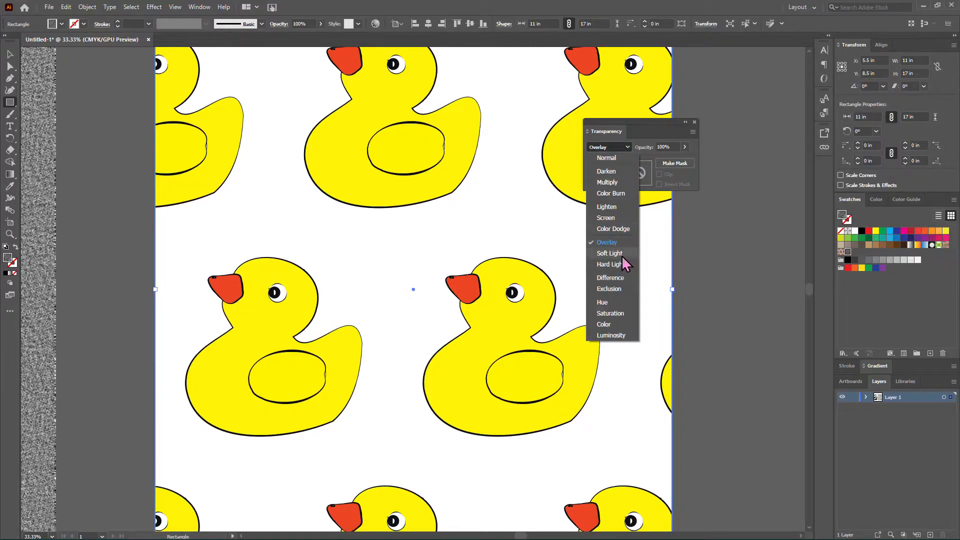
pyautogui.click(622, 254)
pyautogui.click(628, 147)
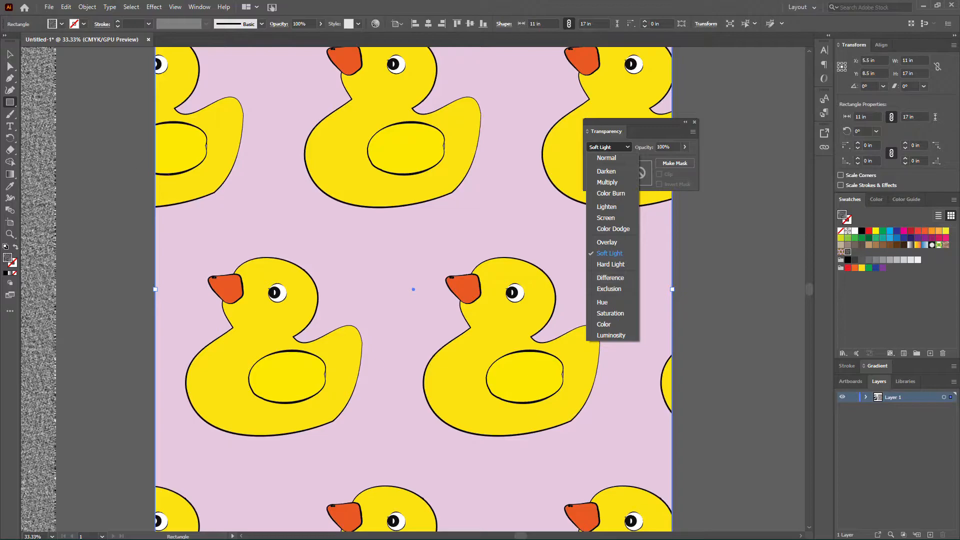
pyautogui.click(14, 105)
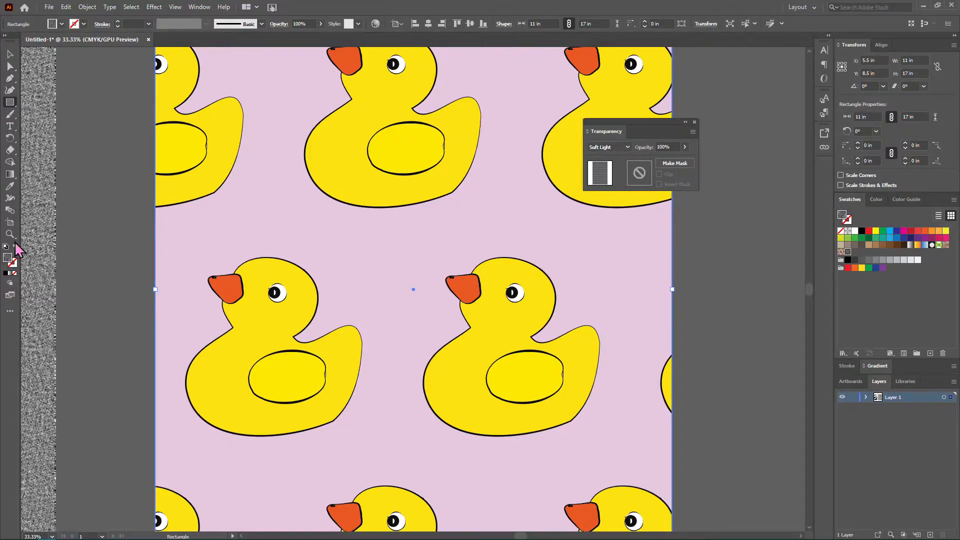
pyautogui.click(10, 281)
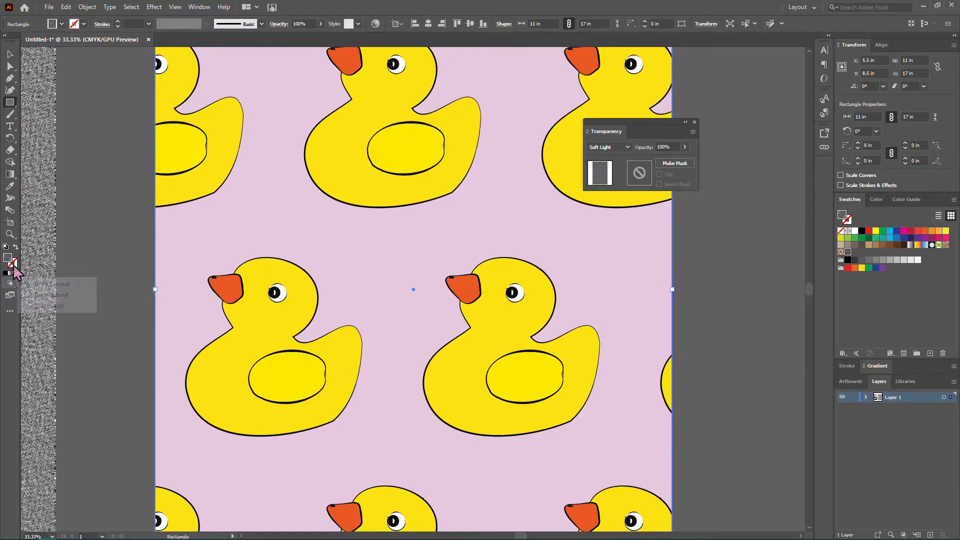
pyautogui.click(10, 54)
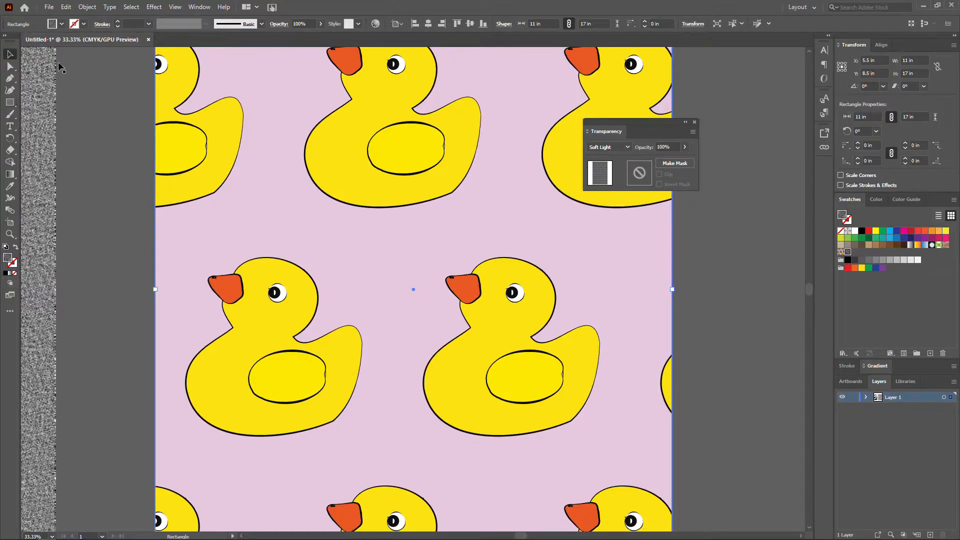
pyautogui.click(627, 147)
pyautogui.click(611, 262)
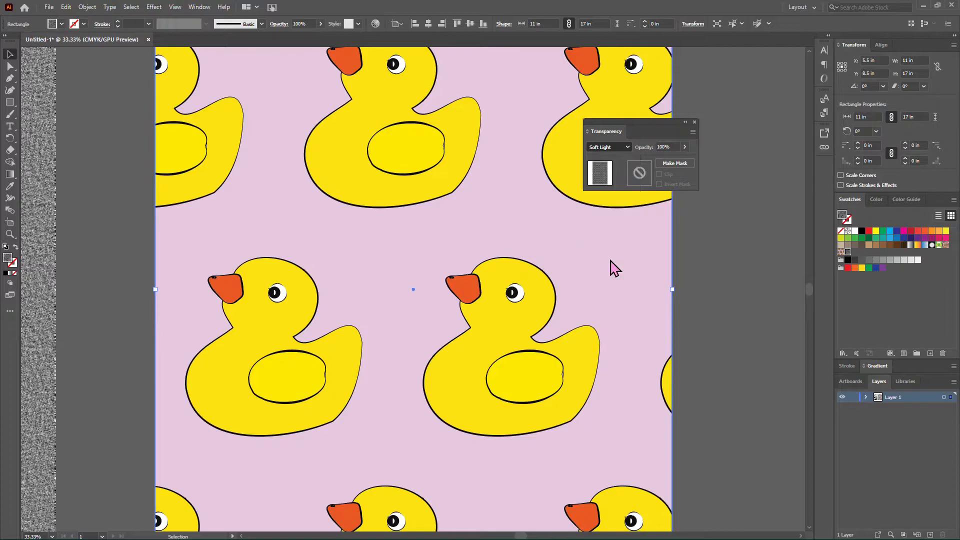
# Try the Difference, Exclusion and Hue blending modes on the pattern-filled rectangle, and set it back to Multiply.
pyautogui.click(622, 147)
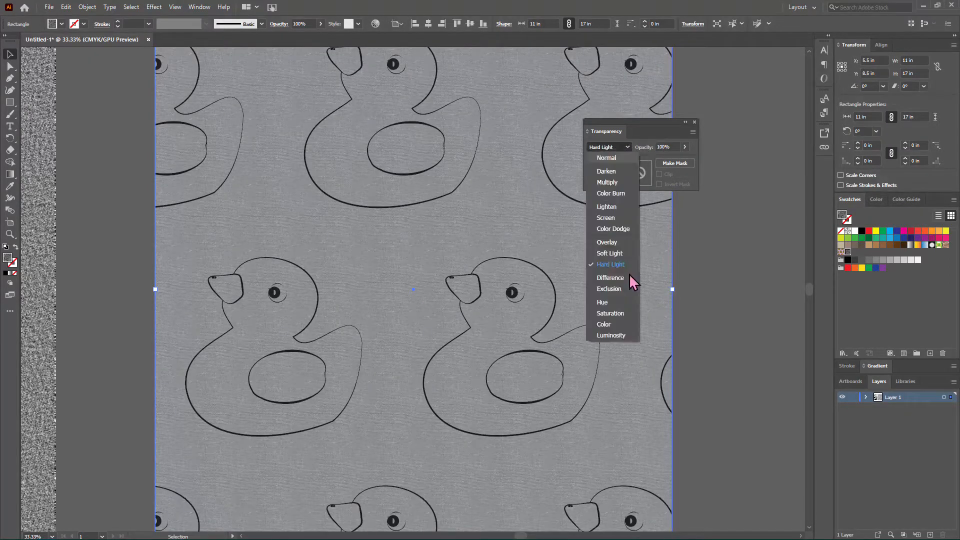
pyautogui.click(619, 280)
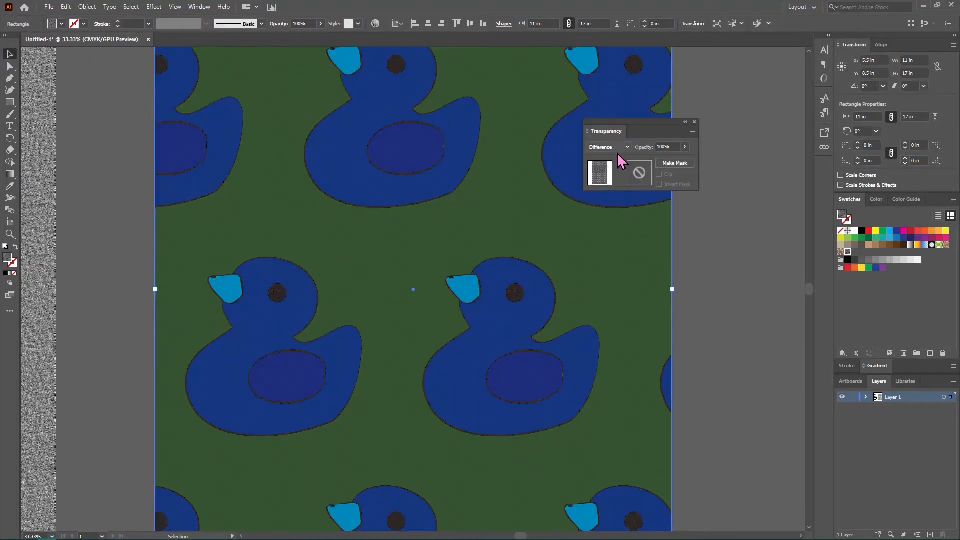
pyautogui.click(617, 150)
pyautogui.click(615, 293)
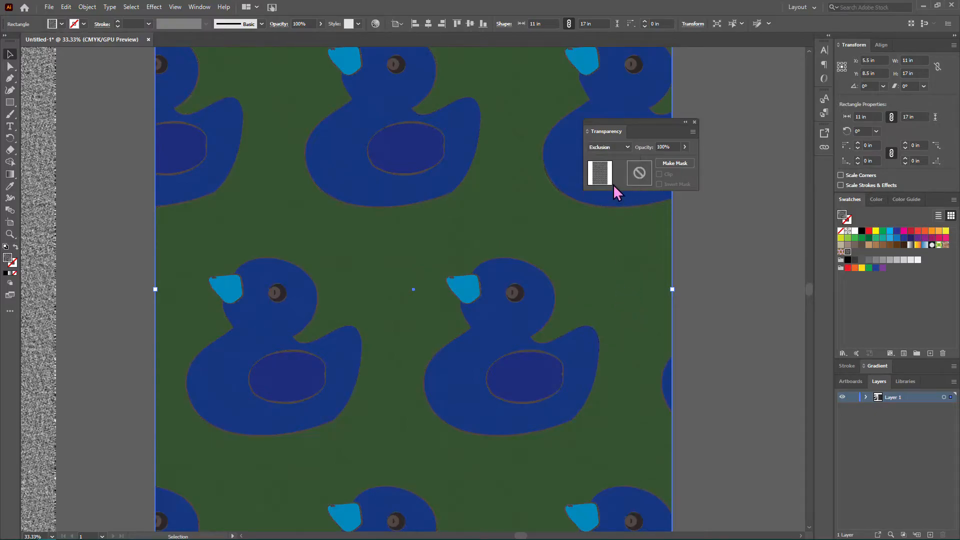
pyautogui.click(621, 149)
pyautogui.click(619, 303)
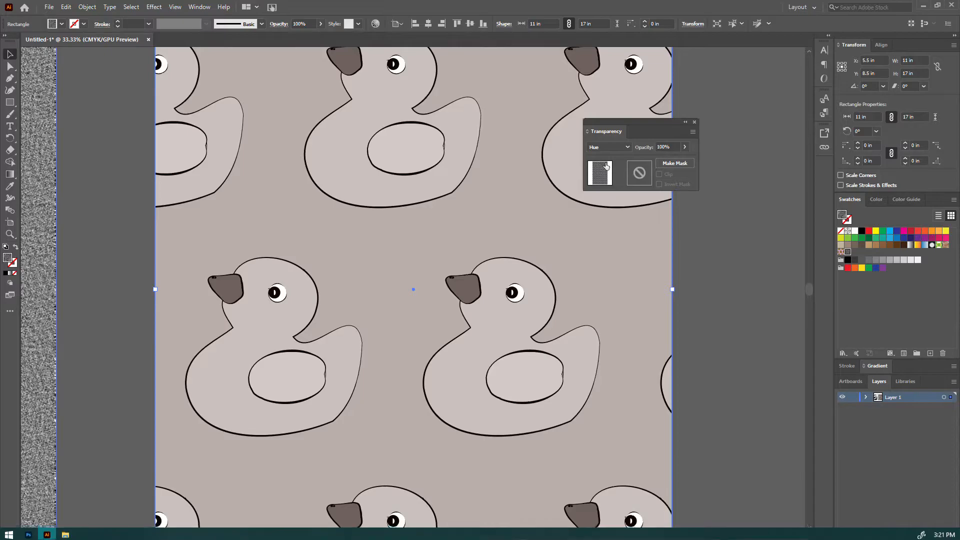
pyautogui.click(622, 149)
pyautogui.click(616, 182)
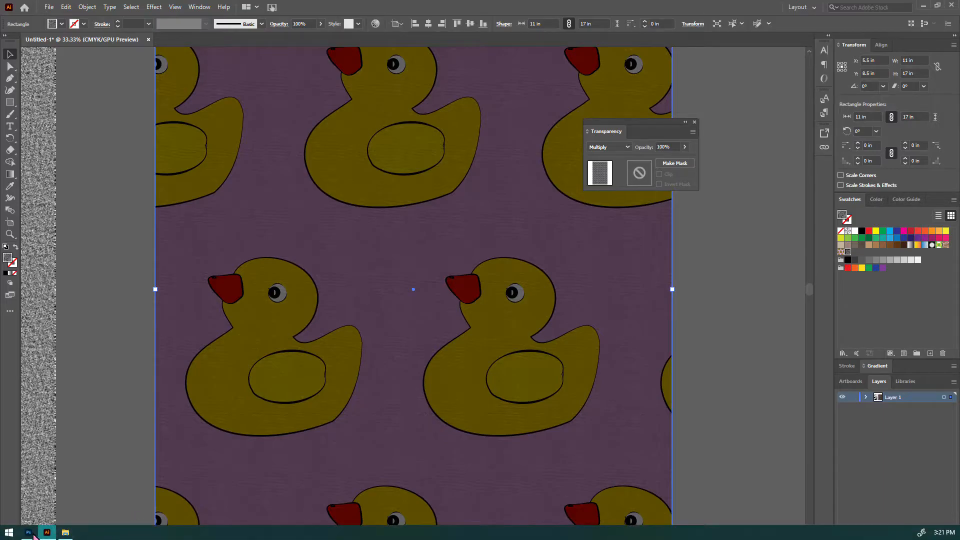
# Switch to Photoshop and add a Brightness/Contrast adjustment to the scan with brightness 78 and contrast 100.
pyautogui.click(28, 533)
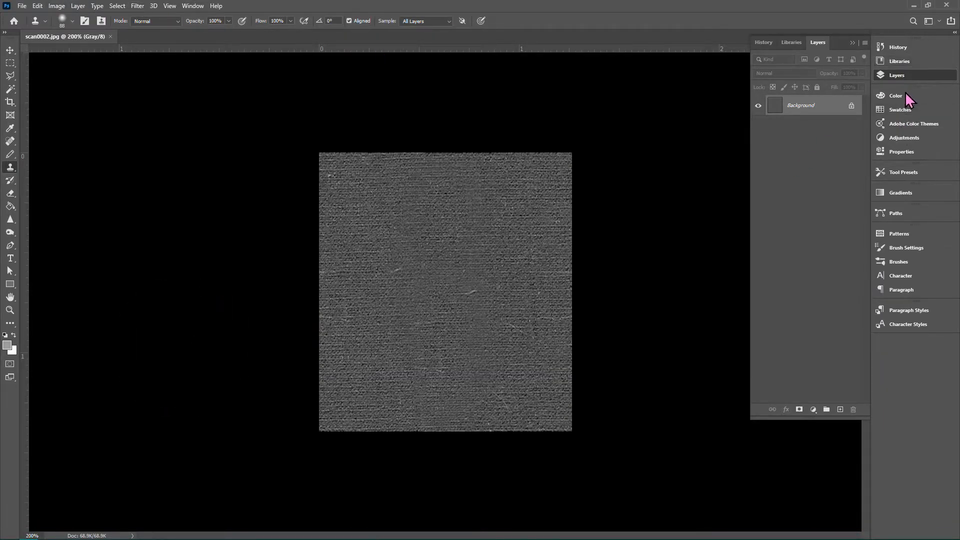
pyautogui.click(891, 137)
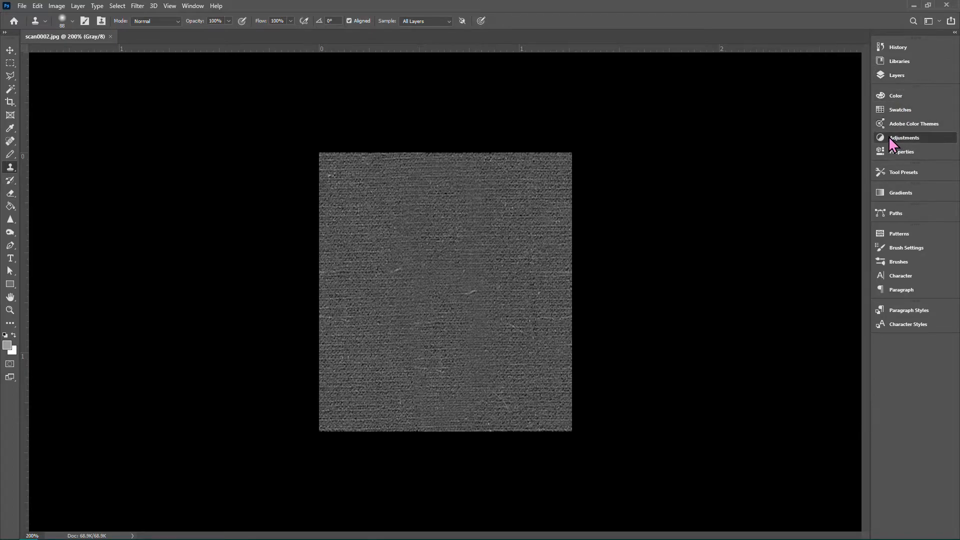
pyautogui.click(778, 114)
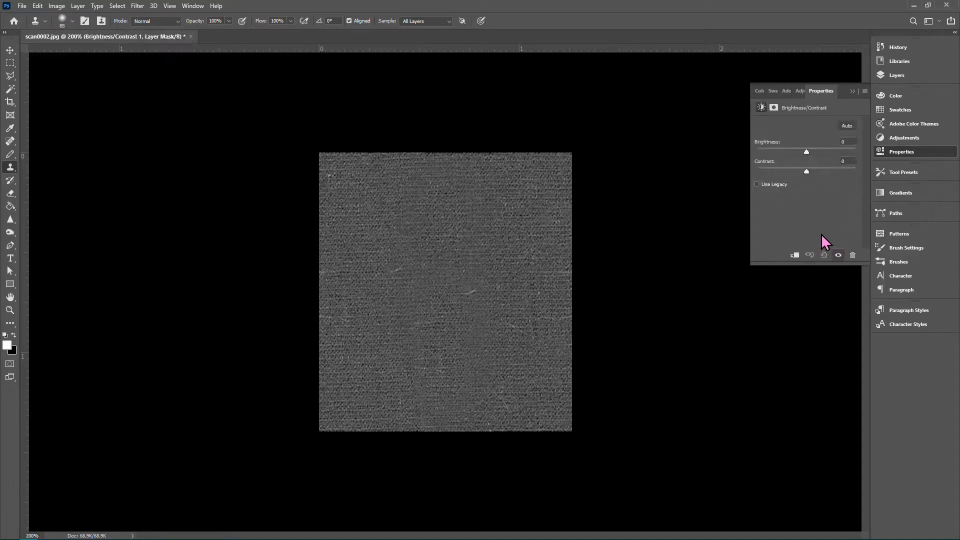
pyautogui.moveTo(808, 170); pyautogui.dragTo(858, 171)
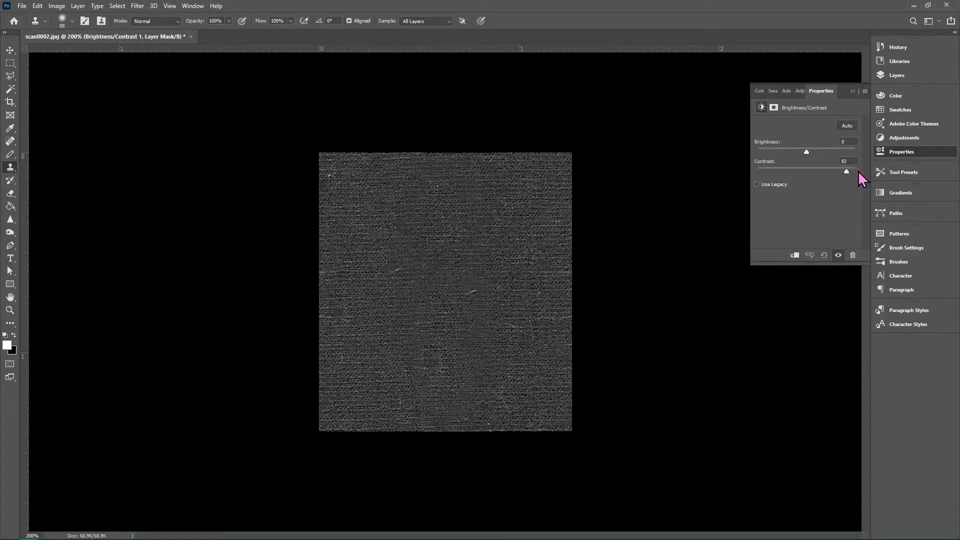
pyautogui.moveTo(805, 152); pyautogui.dragTo(833, 151)
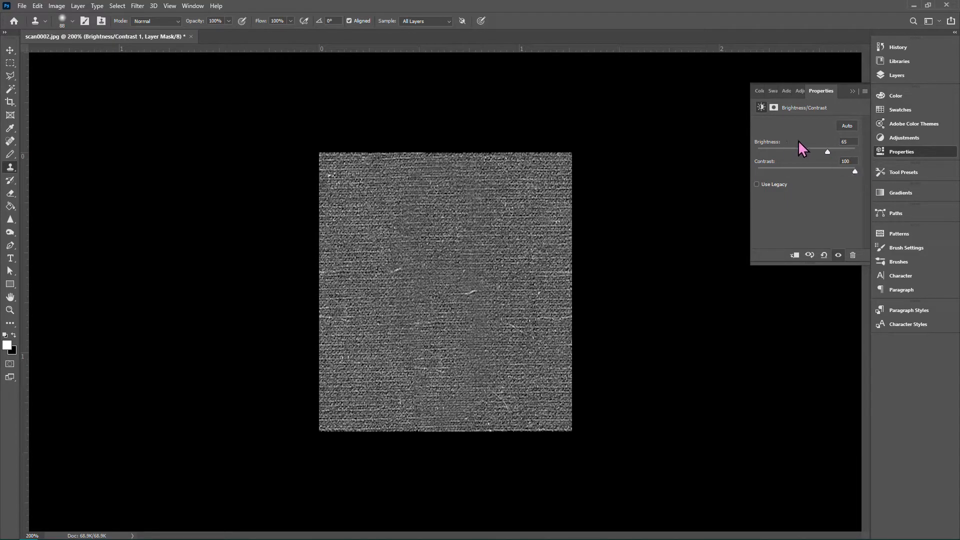
pyautogui.click(833, 154)
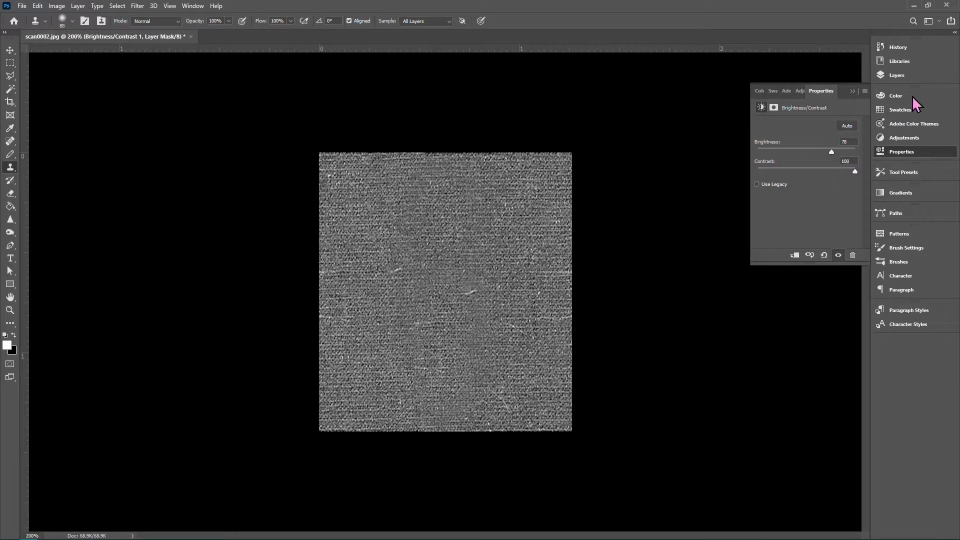
# Add a Levels adjustment to the scan with the midtones at 0.86 and the white input level at 179.
pyautogui.click(898, 139)
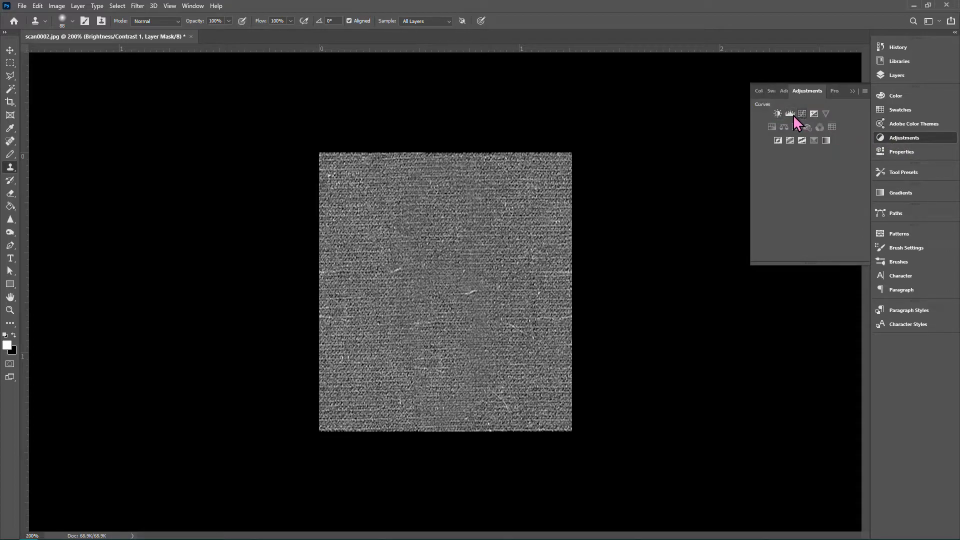
pyautogui.click(791, 114)
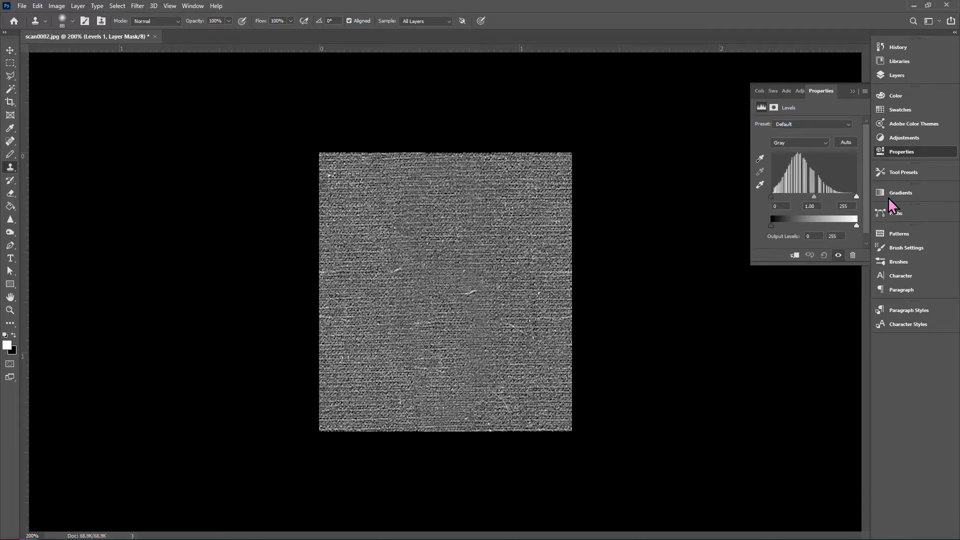
pyautogui.moveTo(857, 198); pyautogui.dragTo(805, 199)
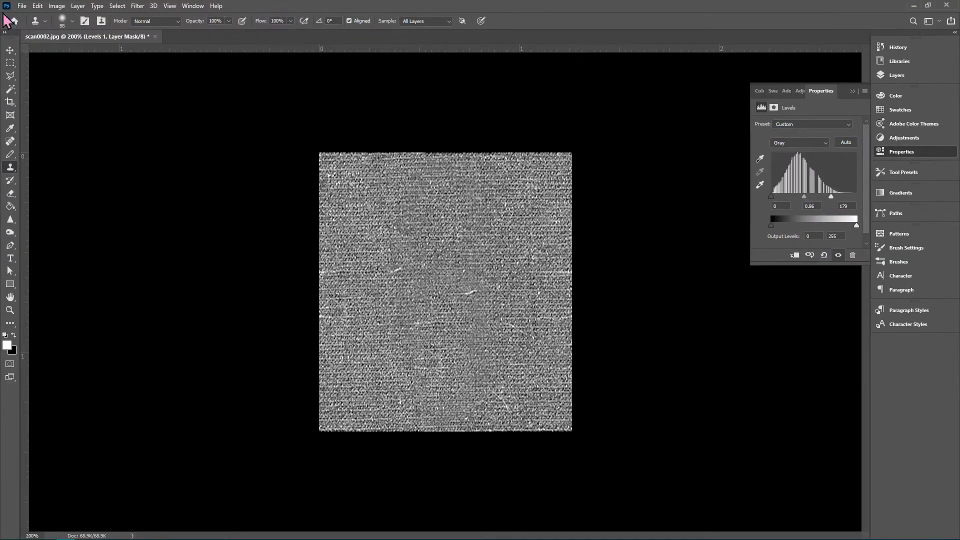
# Save the adjusted scan as a JPEG in the Teaching folder, replacing scan0002.jpg.
pyautogui.click(22, 6)
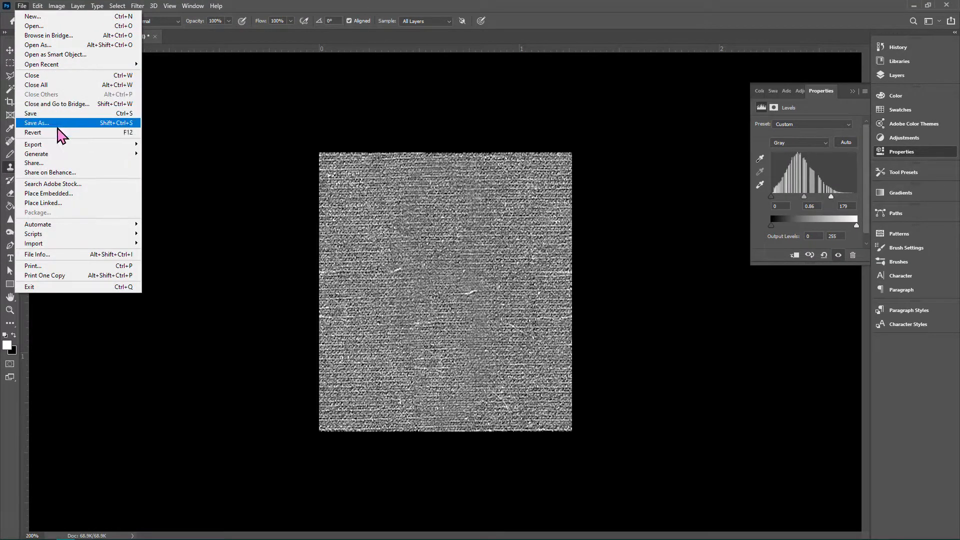
pyautogui.click(75, 125)
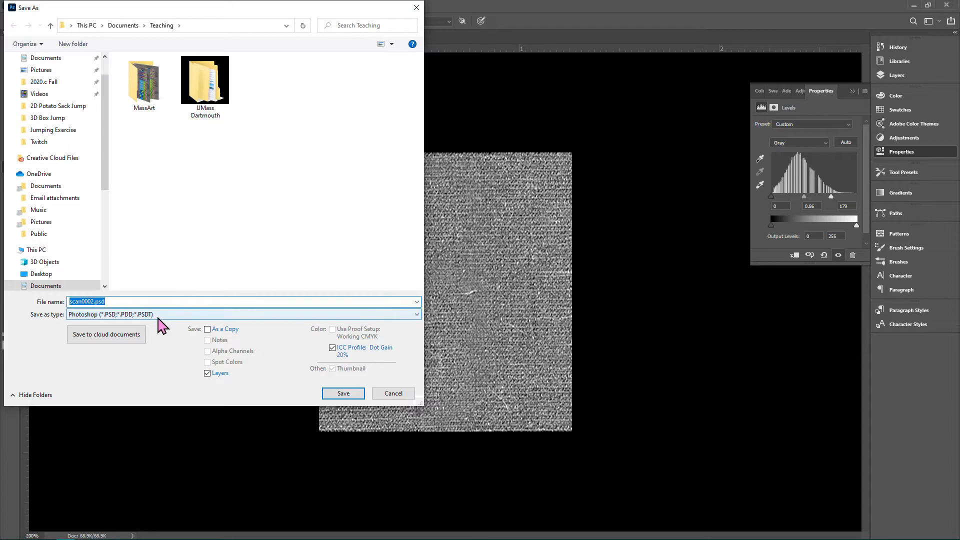
pyautogui.click(158, 317)
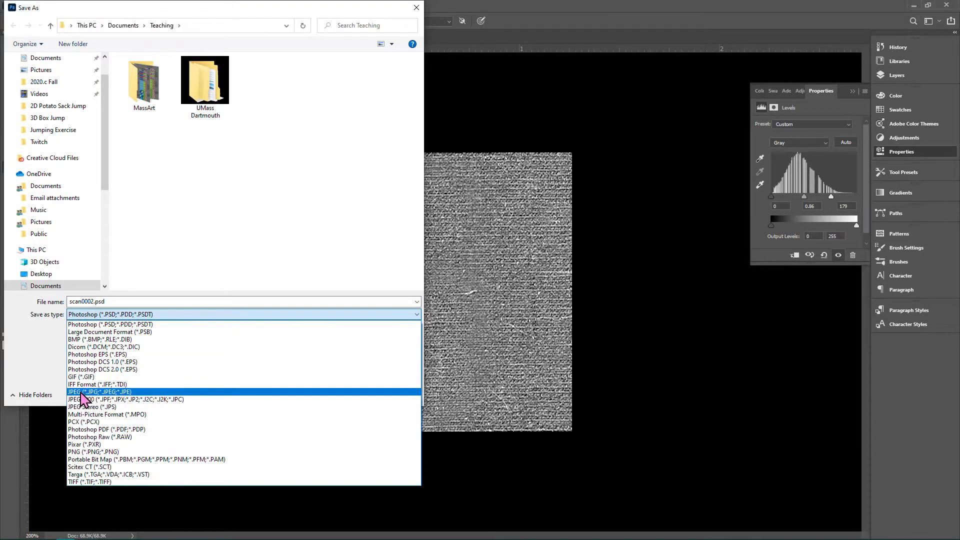
pyautogui.click(79, 393)
pyautogui.click(342, 394)
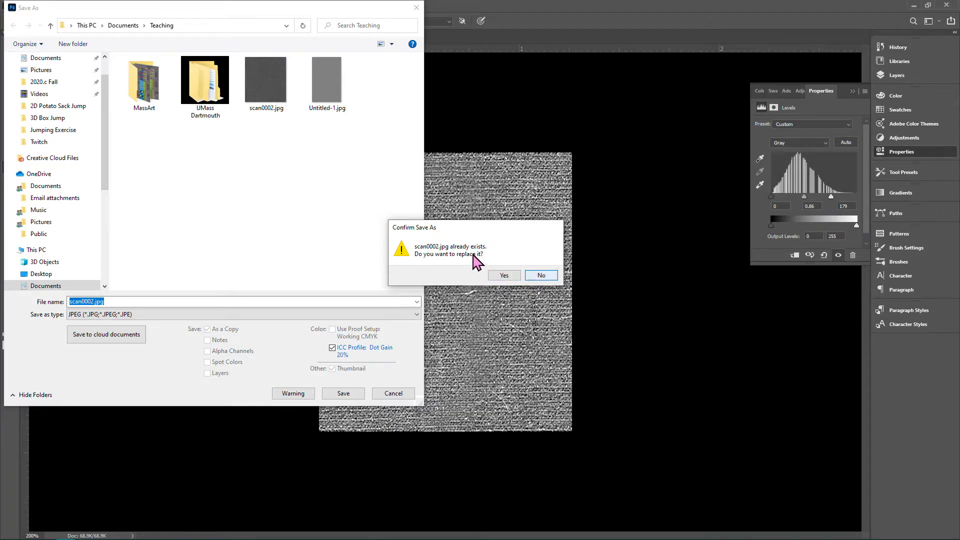
pyautogui.click(535, 277)
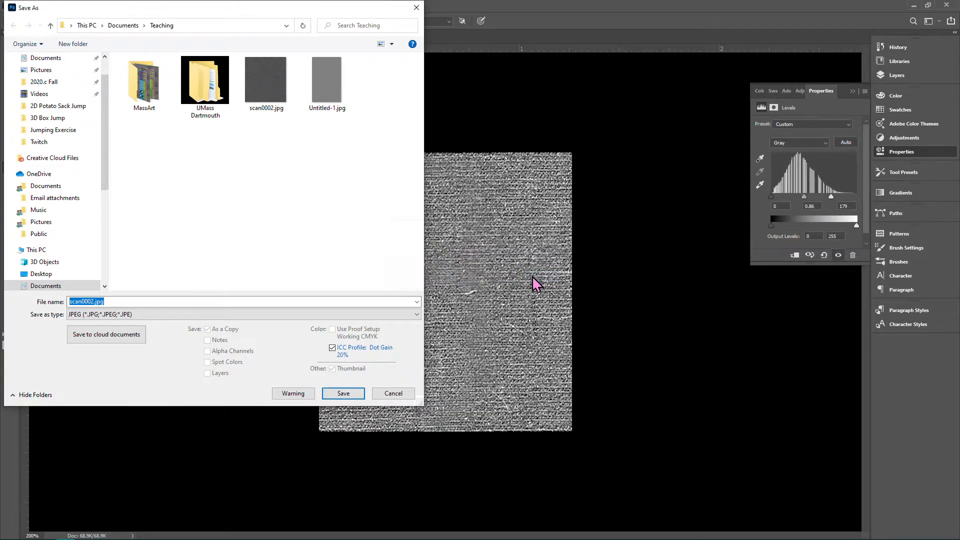
pyautogui.click(349, 395)
pyautogui.click(500, 276)
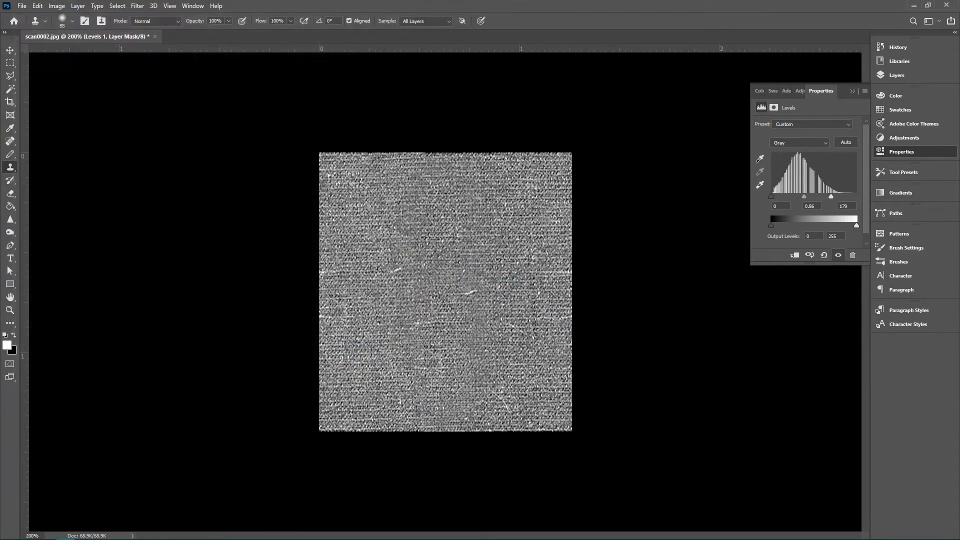
# Return to Illustrator, place the adjusted scan0002.jpg from the Teaching folder beside the artboard, and embed it.
pyautogui.click(30, 533)
pyautogui.click(65, 533)
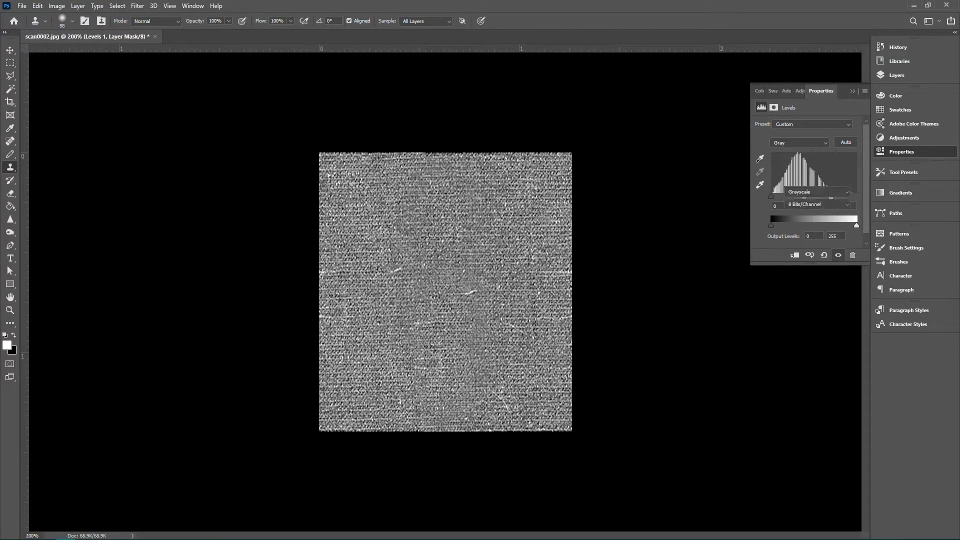
pyautogui.click(234, 89)
pyautogui.click(914, 6)
pyautogui.moveTo(106, 529)
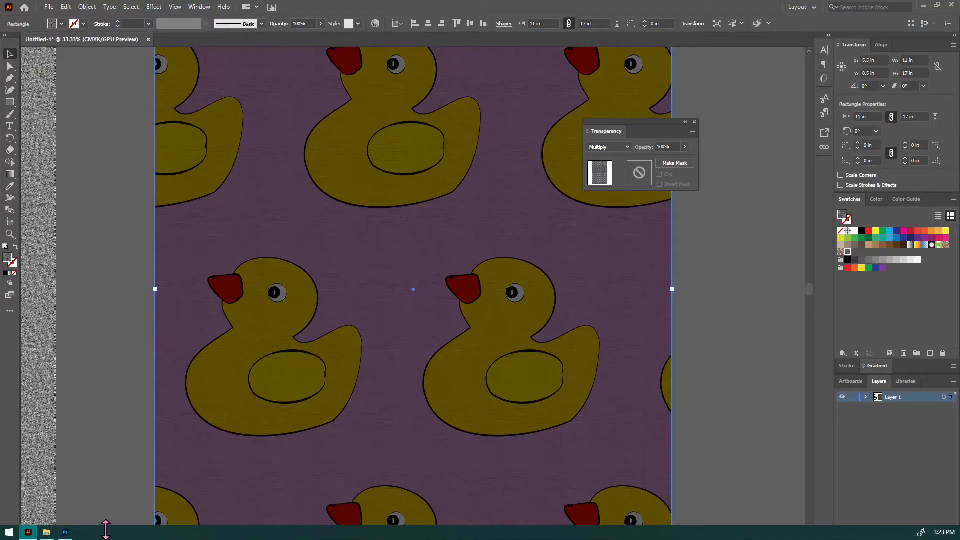
pyautogui.click(47, 532)
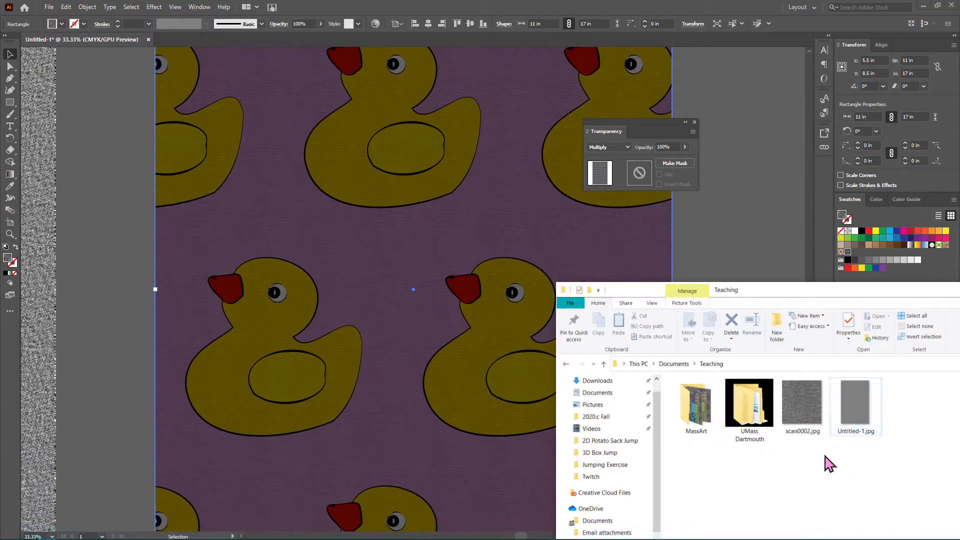
pyautogui.moveTo(809, 397); pyautogui.dragTo(714, 214)
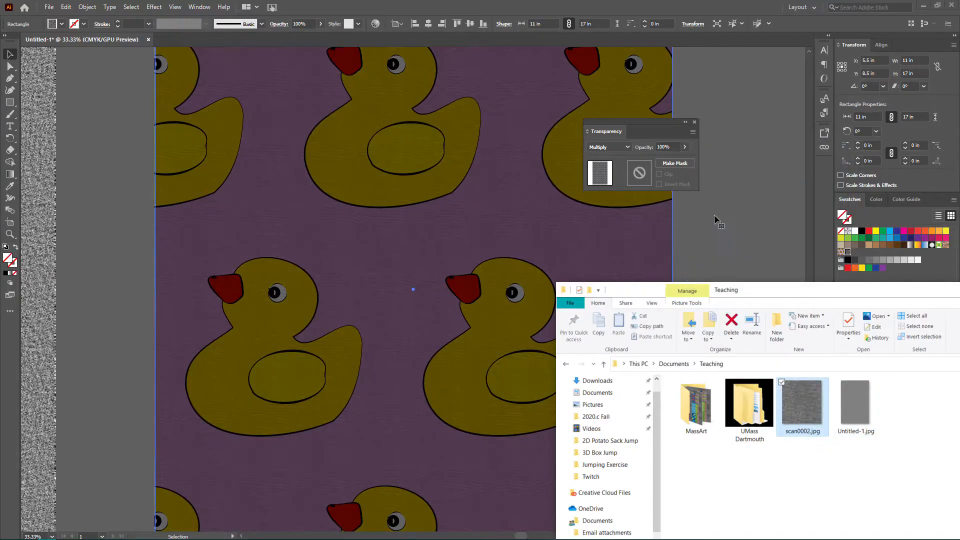
pyautogui.click(763, 214)
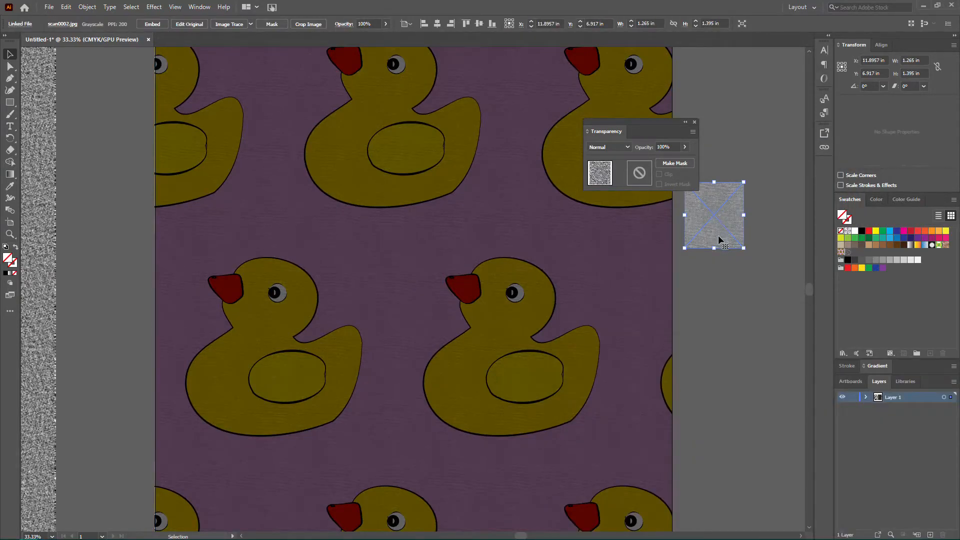
pyautogui.click(153, 24)
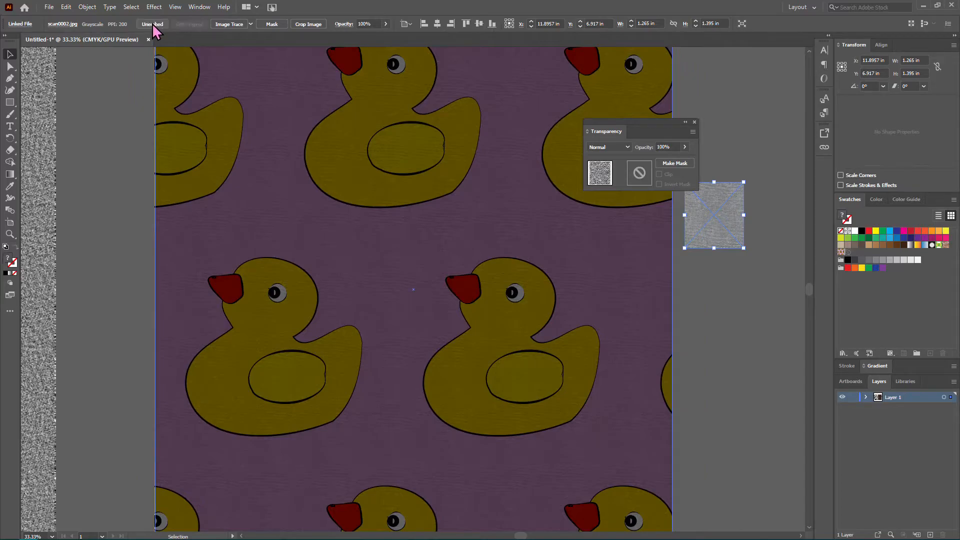
# Turn the embedded fabric scan into a grid pattern swatch and fill the 11 × 17 in overlay rectangle with it.
pyautogui.click(49, 7)
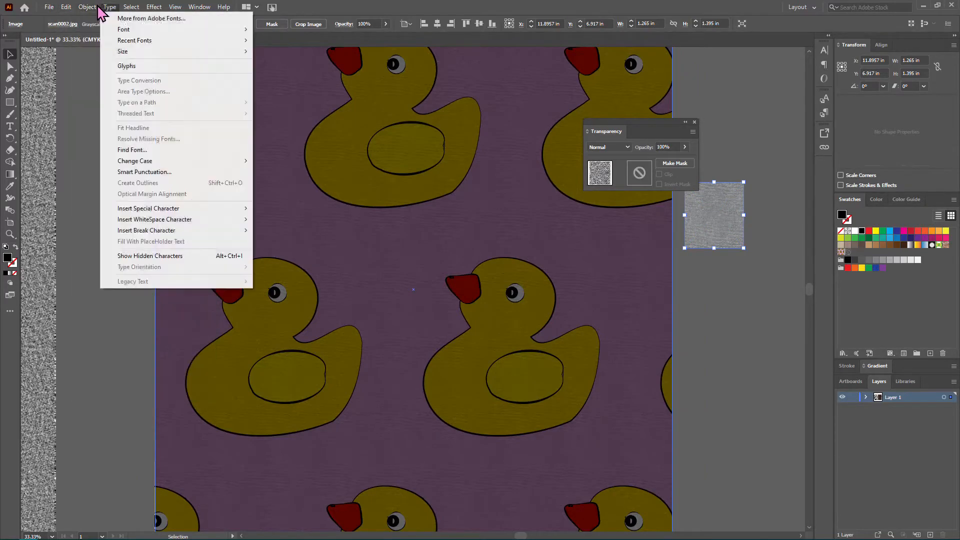
pyautogui.moveTo(193, 277)
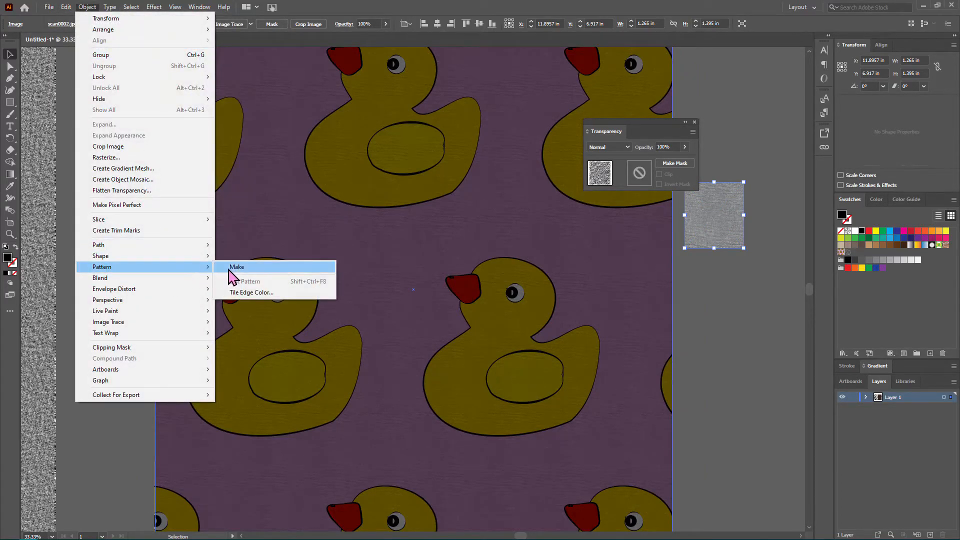
pyautogui.click(234, 270)
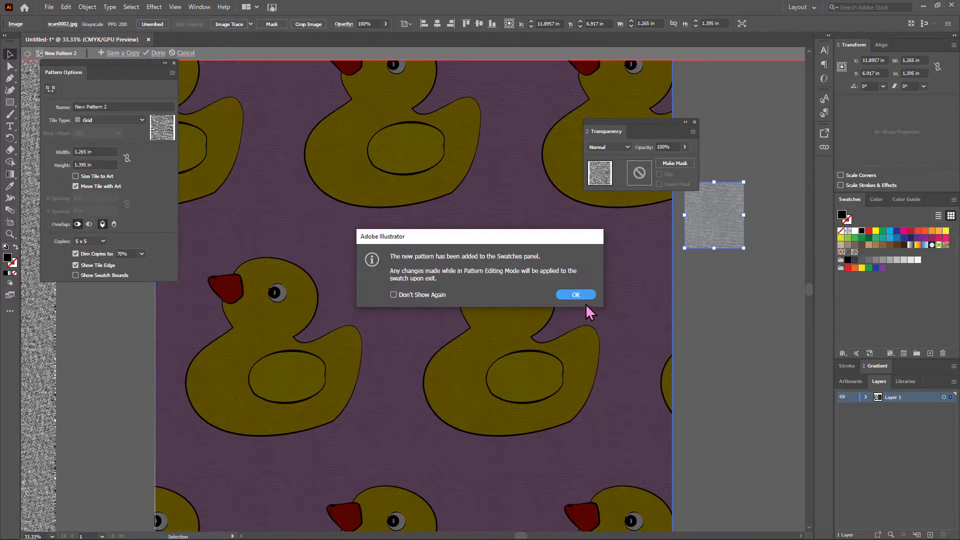
pyautogui.click(582, 295)
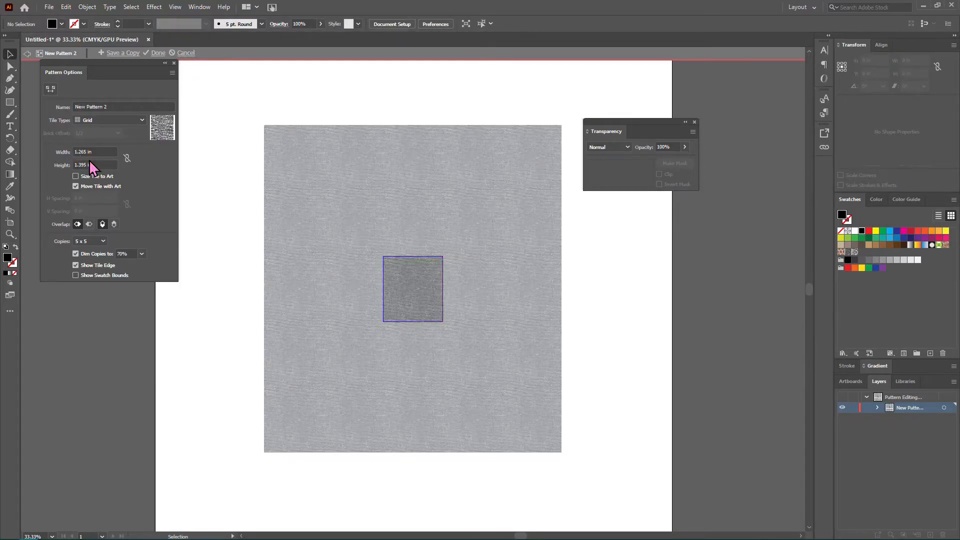
pyautogui.click(157, 53)
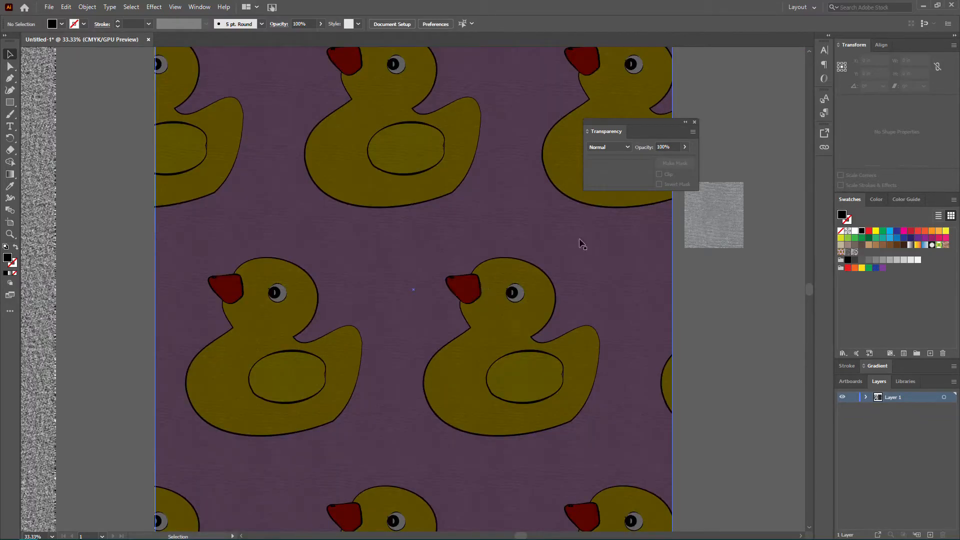
pyautogui.hotkey('ctrl', 'a')
pyautogui.click(856, 253)
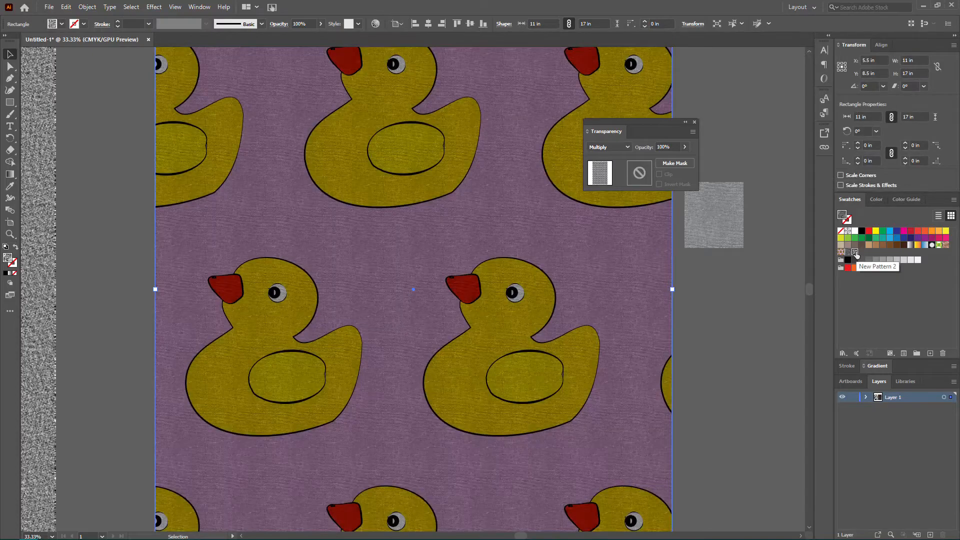
# Try Hard Light blending at 74% opacity and Soft Light blending on the fabric-filled overlay rectangle.
pyautogui.click(627, 147)
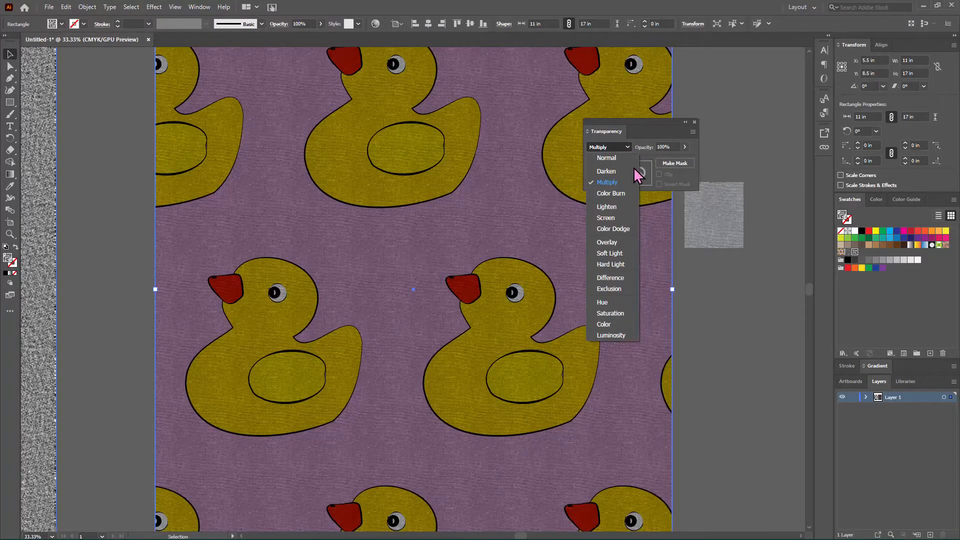
pyautogui.click(614, 265)
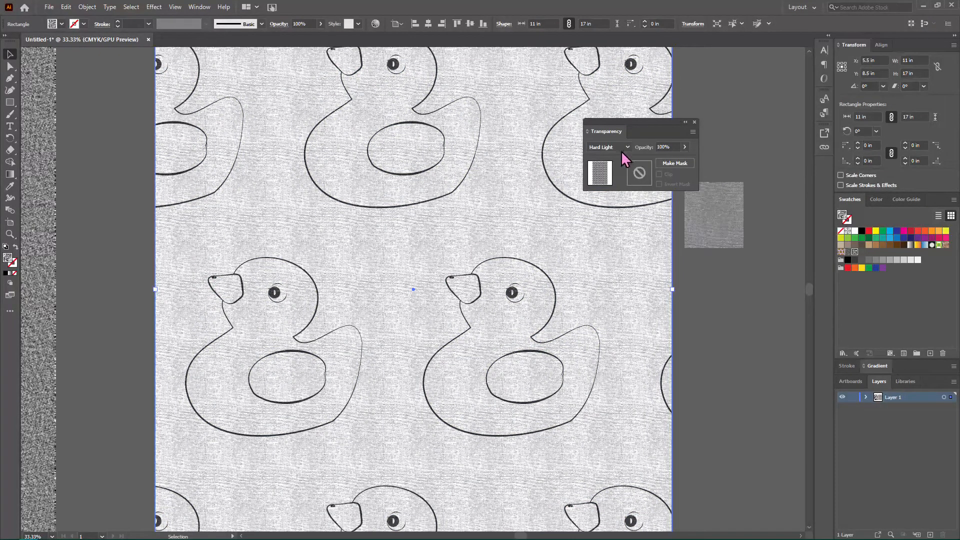
pyautogui.click(621, 147)
pyautogui.click(686, 147)
pyautogui.click(686, 146)
pyautogui.moveTo(684, 159); pyautogui.dragTo(667, 159)
pyautogui.moveTo(679, 158); pyautogui.dragTo(669, 158)
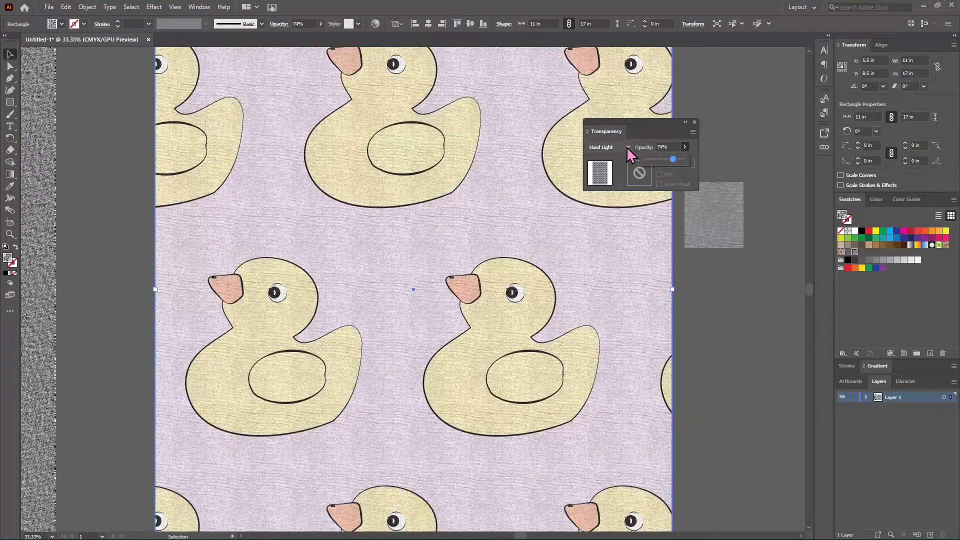
pyautogui.click(628, 147)
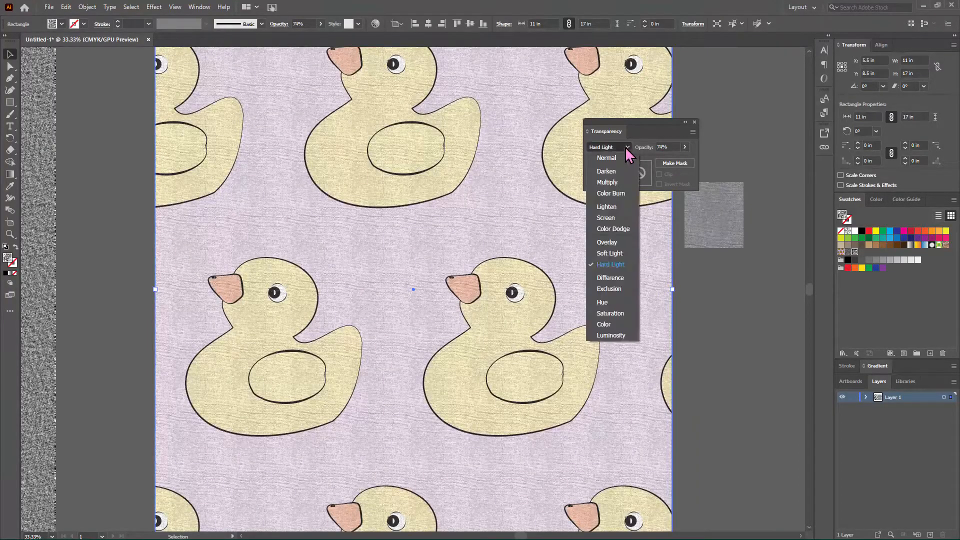
pyautogui.click(608, 253)
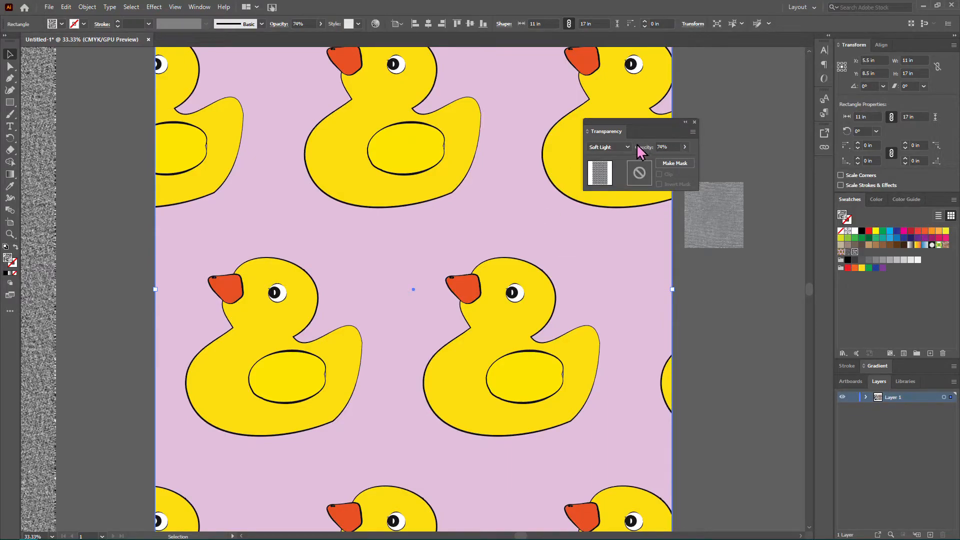
# Set the fabric overlay rectangle to Normal blending at 100% opacity.
pyautogui.click(621, 147)
pyautogui.click(607, 158)
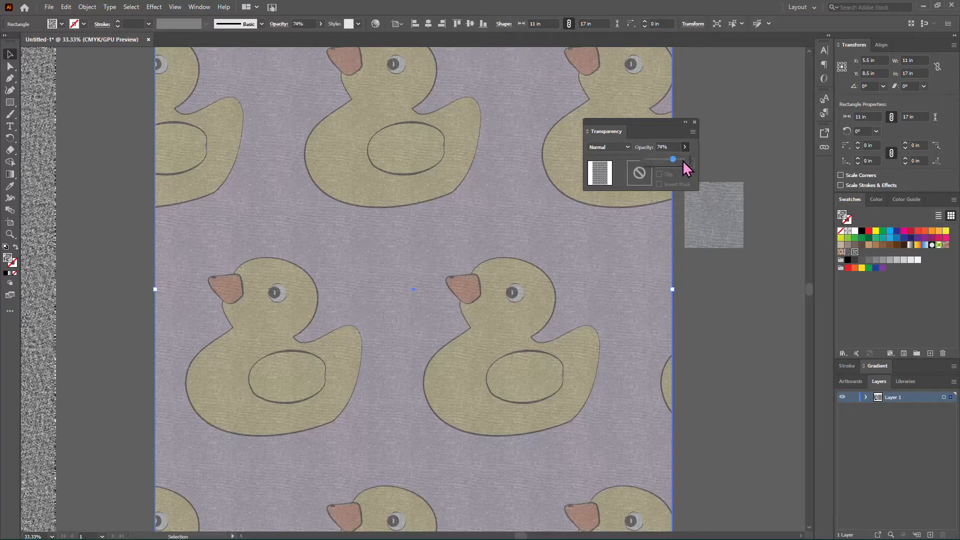
pyautogui.click(683, 160)
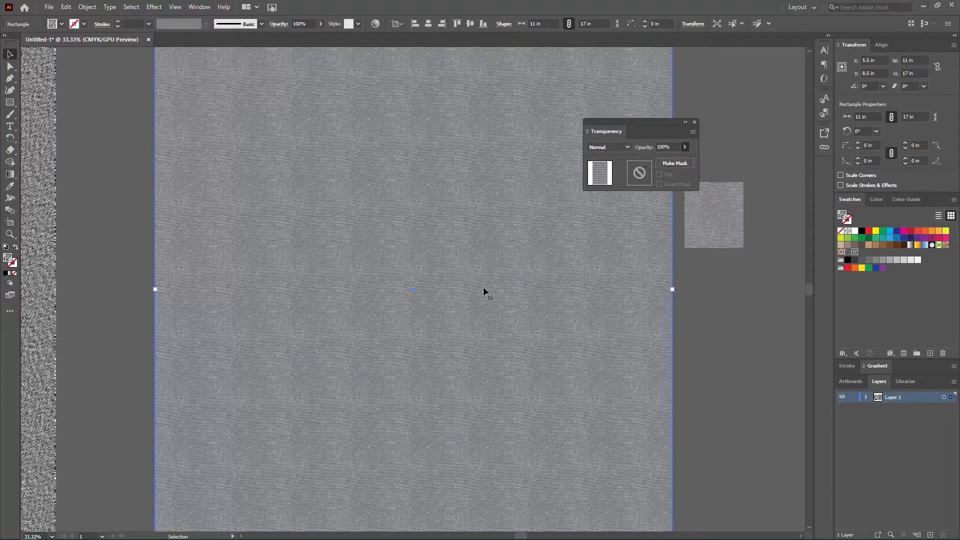
# Bring the duck pattern rectangle in front of the fabric rectangle, with the fabric offset so it lies partly beneath the ducks.
pyautogui.moveTo(336, 194); pyautogui.dragTo(700, 242)
pyautogui.click(402, 244)
pyautogui.rightClick(394, 208)
pyautogui.moveTo(455, 395)
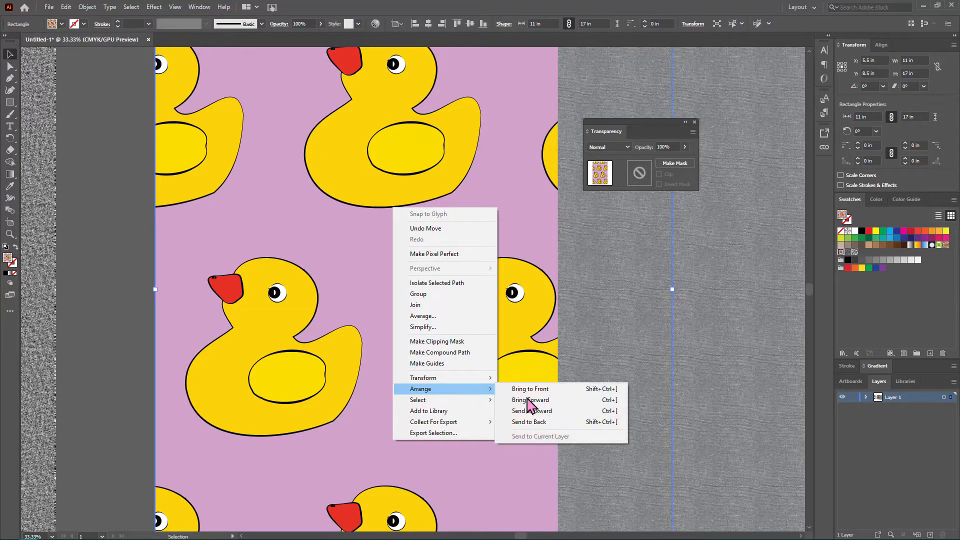
pyautogui.click(545, 389)
pyautogui.moveTo(725, 296); pyautogui.dragTo(462, 315)
# Try the Color, Saturation and Hue blending modes on the duck pattern rectangle.
pyautogui.click(464, 260)
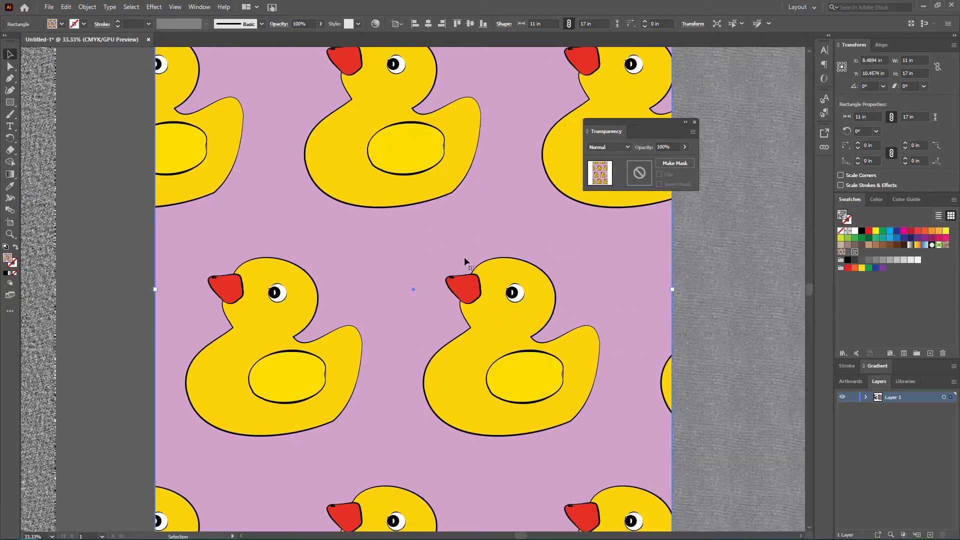
pyautogui.click(627, 149)
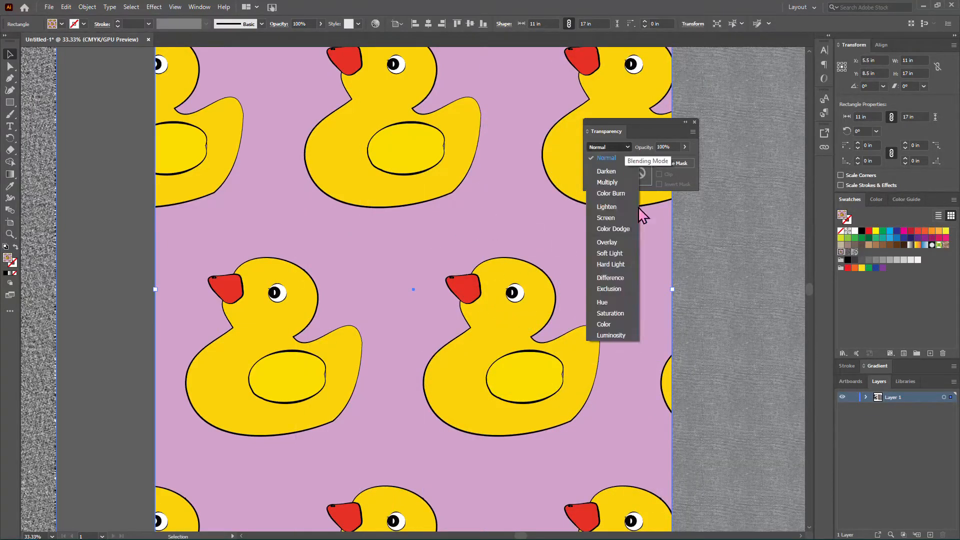
pyautogui.click(614, 325)
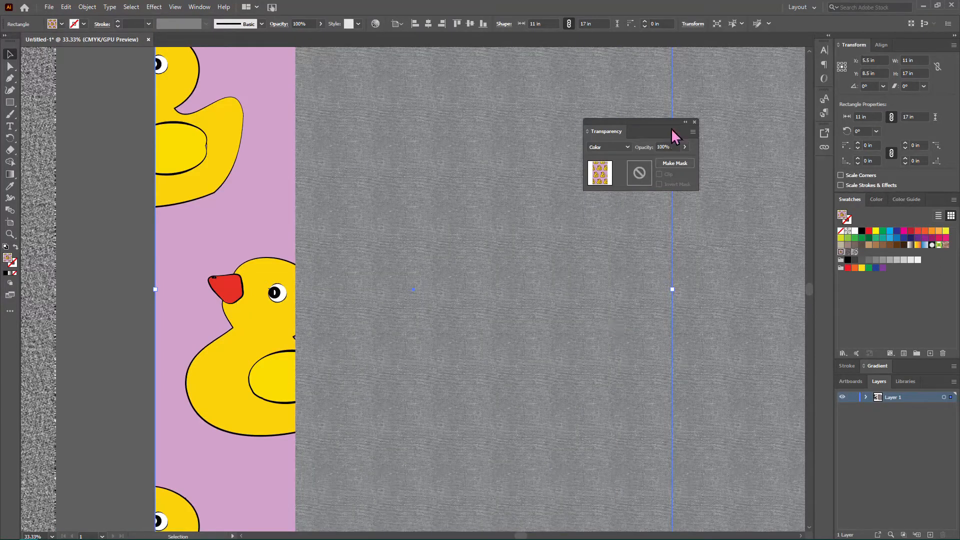
pyautogui.click(627, 148)
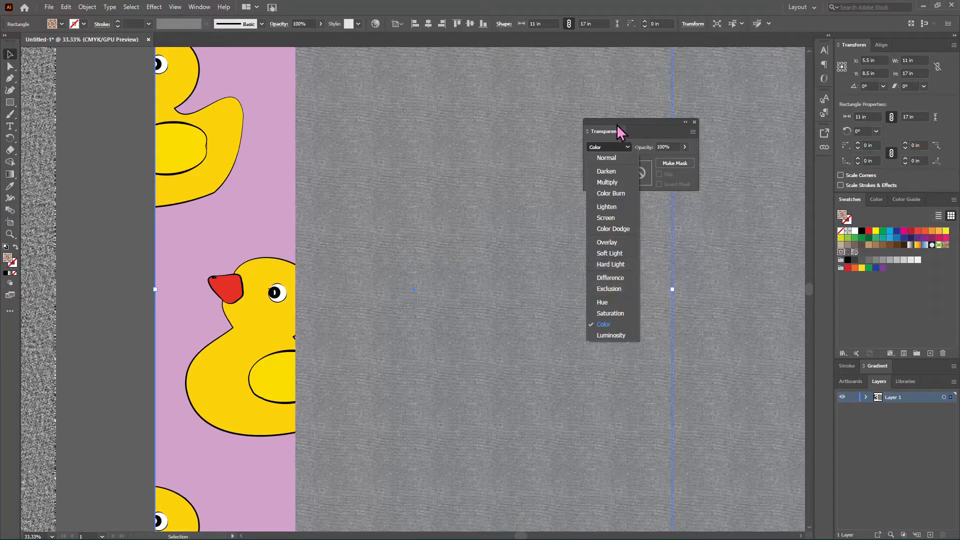
pyautogui.click(620, 315)
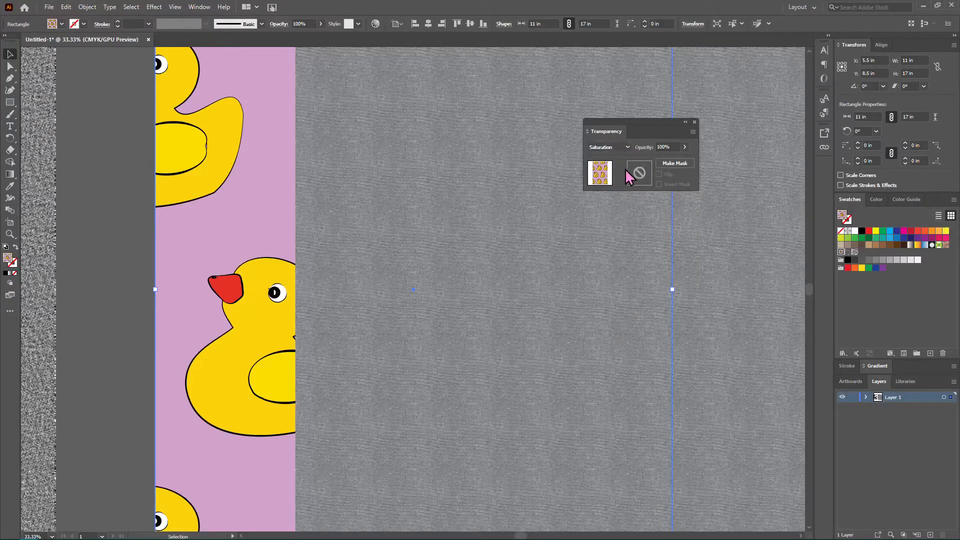
pyautogui.click(628, 147)
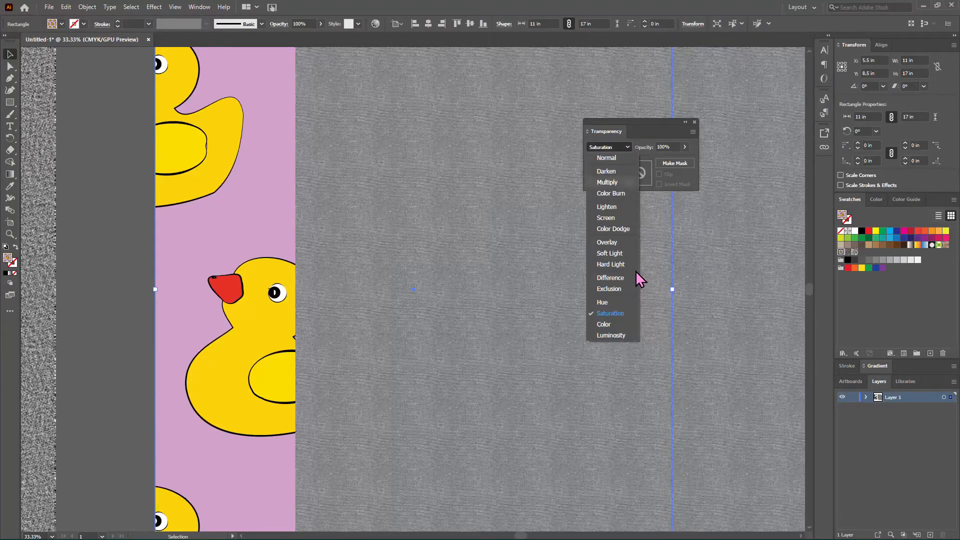
pyautogui.click(604, 303)
# Try the Overlay, Lighten and Color Burn blending modes on the duck pattern rectangle.
pyautogui.click(624, 147)
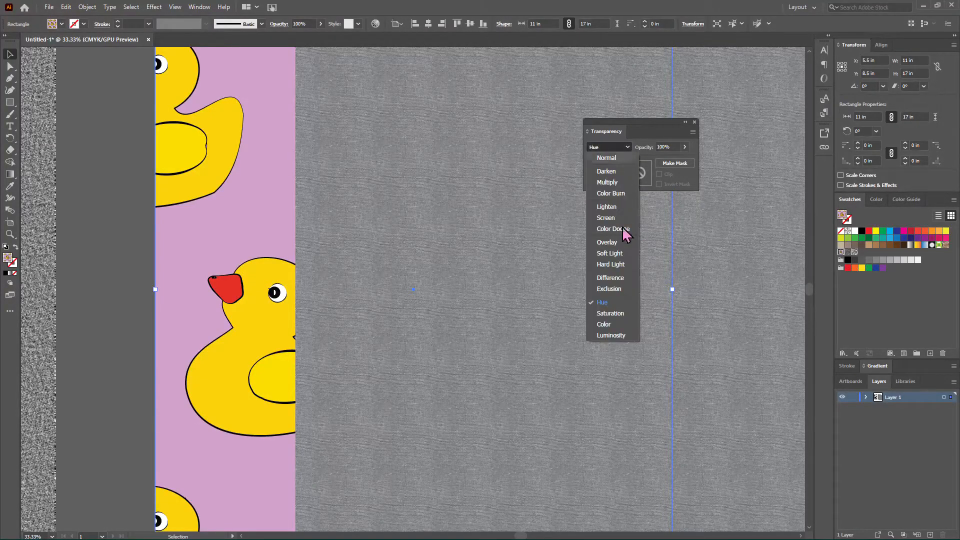
pyautogui.click(618, 242)
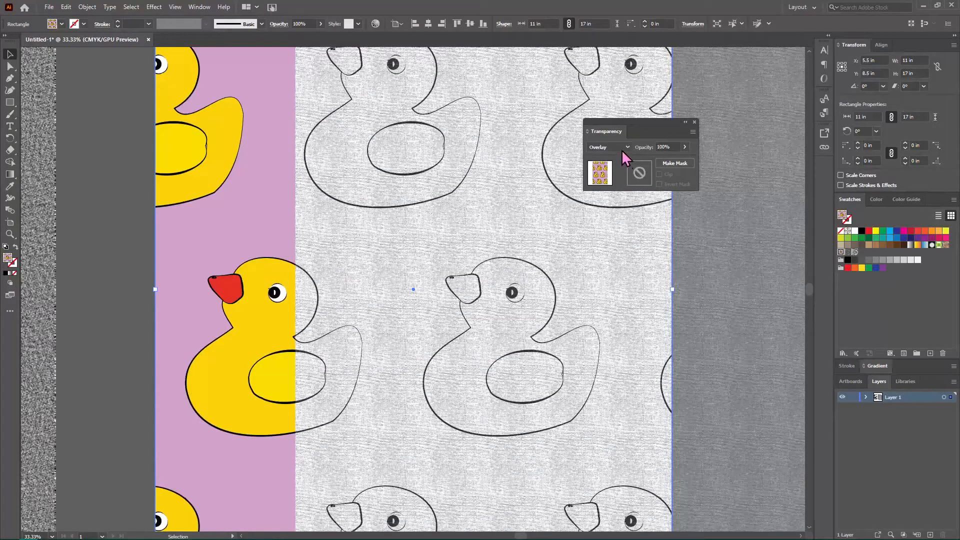
pyautogui.click(625, 147)
pyautogui.click(617, 211)
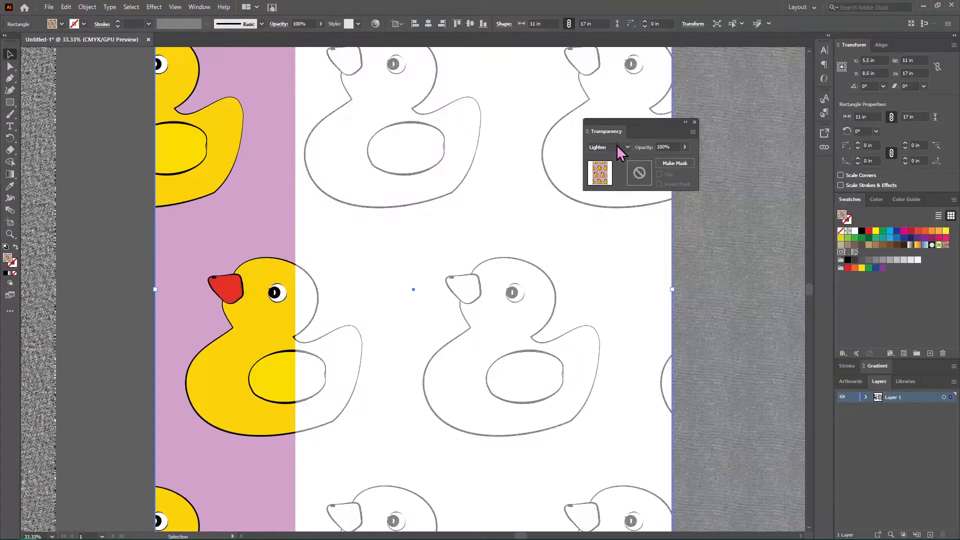
pyautogui.click(618, 147)
pyautogui.click(621, 194)
# Set the duck pattern rectangle's blending mode to Multiply over the fabric texture.
pyautogui.click(618, 147)
pyautogui.click(608, 182)
pyautogui.click(616, 148)
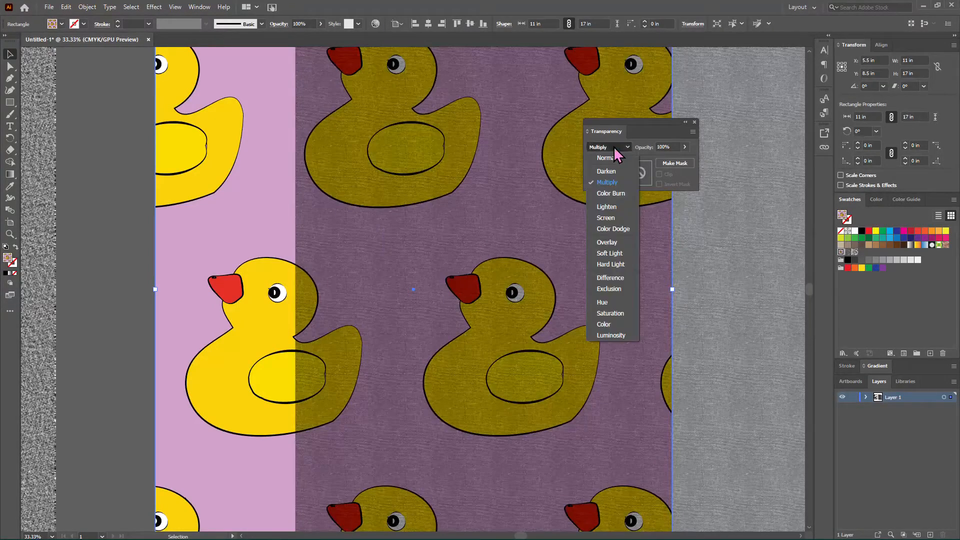
pyautogui.click(619, 148)
# Select the fabric texture rectangle behind the ducks and lower its opacity to 70%.
pyautogui.click(718, 206)
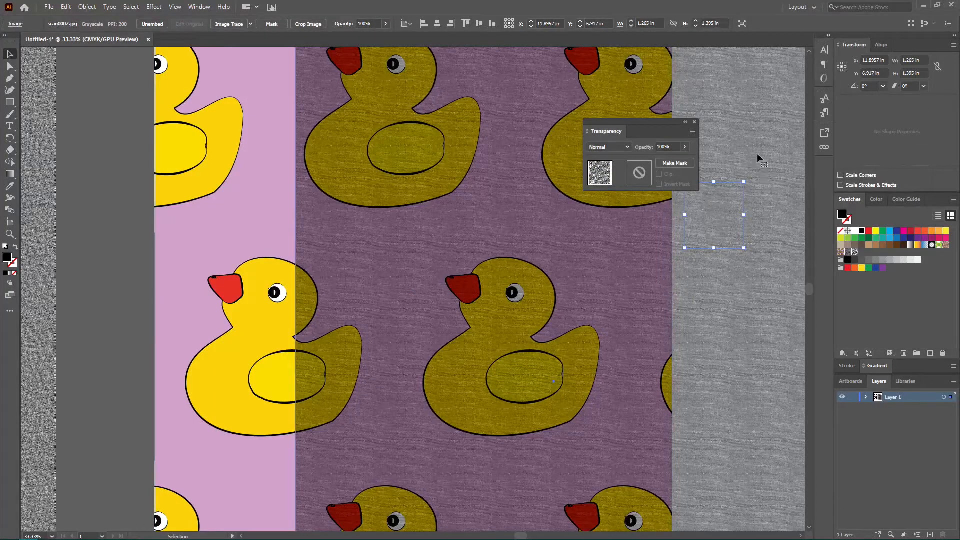
pyautogui.click(744, 134)
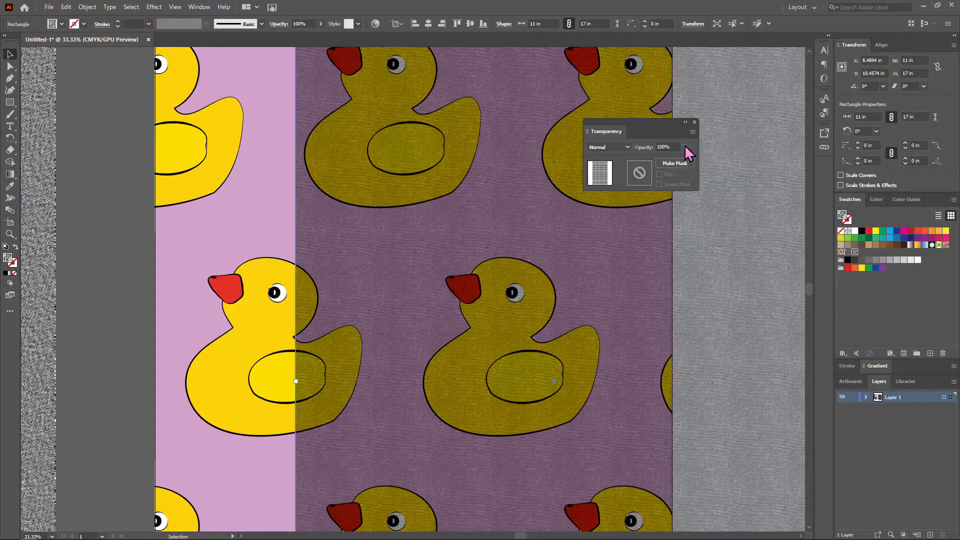
pyautogui.moveTo(683, 147)
pyautogui.mouseDown()
pyautogui.moveTo(663, 166)
pyautogui.moveTo(671, 161)
pyautogui.mouseUp()
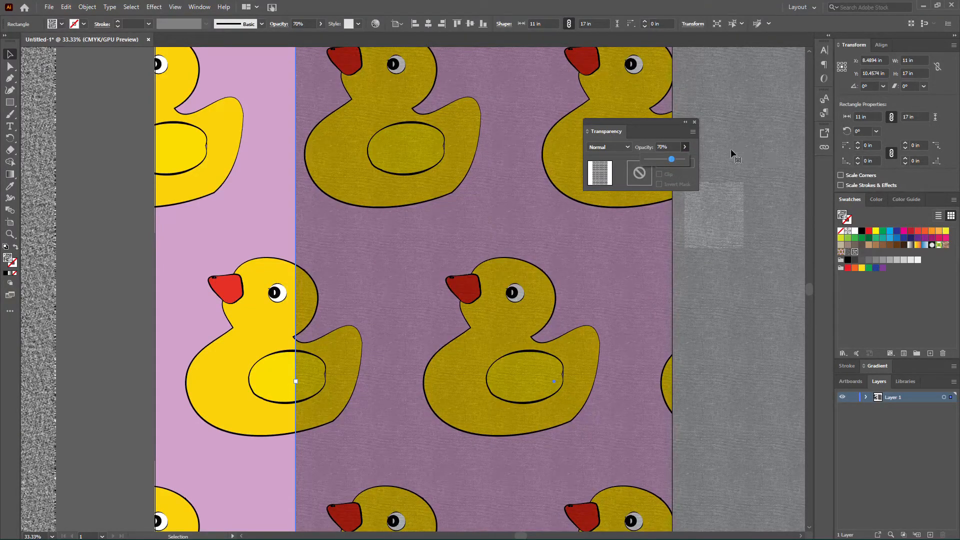
pyautogui.press('ctrl')
pyautogui.press('ctrl')
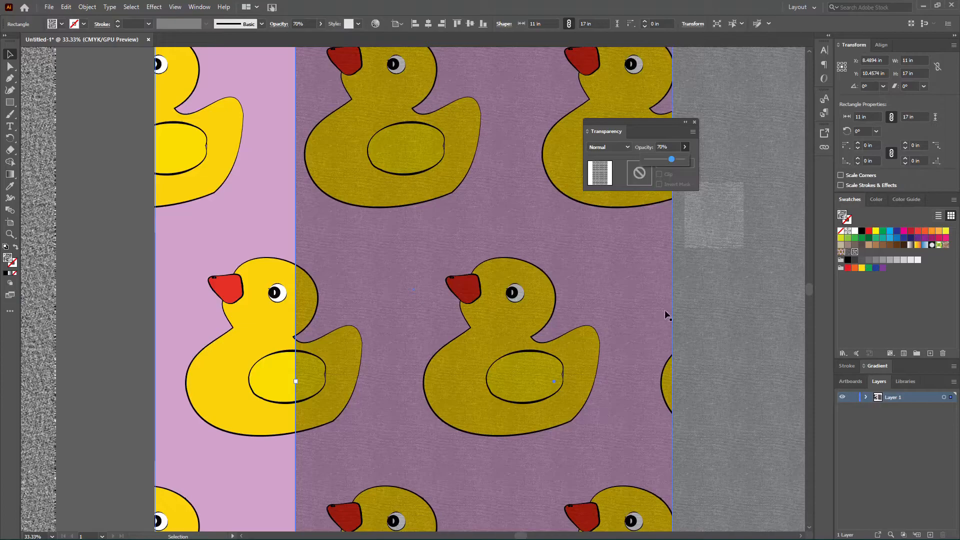
pyautogui.click(712, 294)
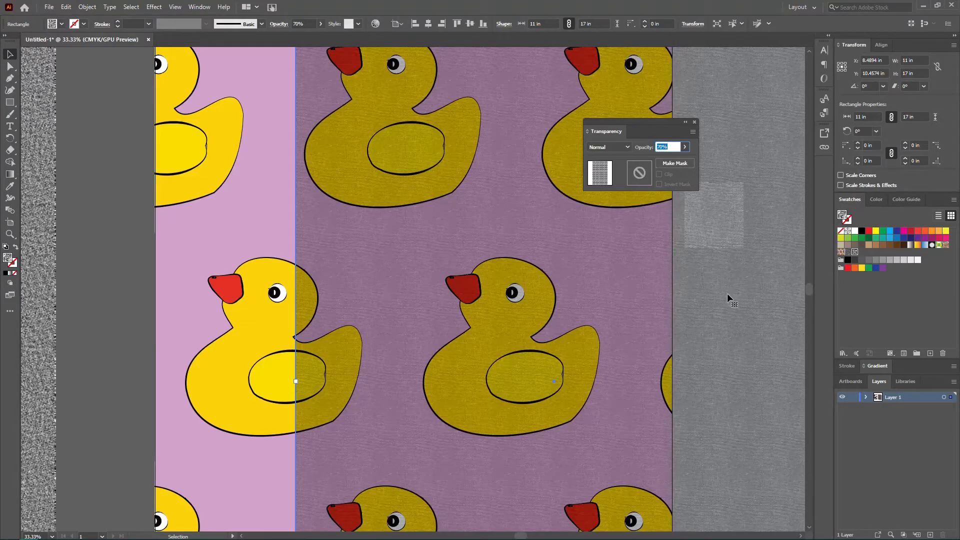
# Scale the fabric rectangle's pattern fill uniformly to 150% without transforming the object itself.
pyautogui.rightClick(723, 314)
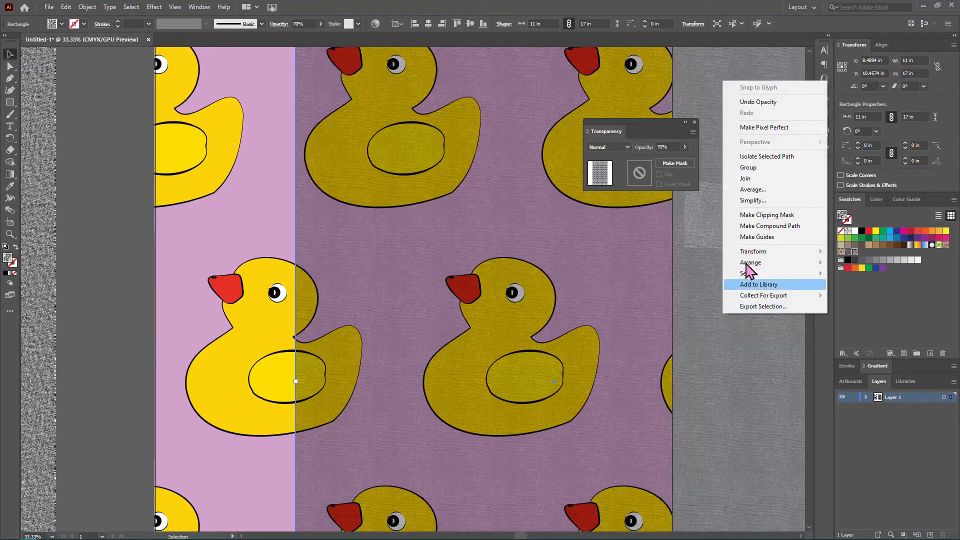
pyautogui.moveTo(747, 264)
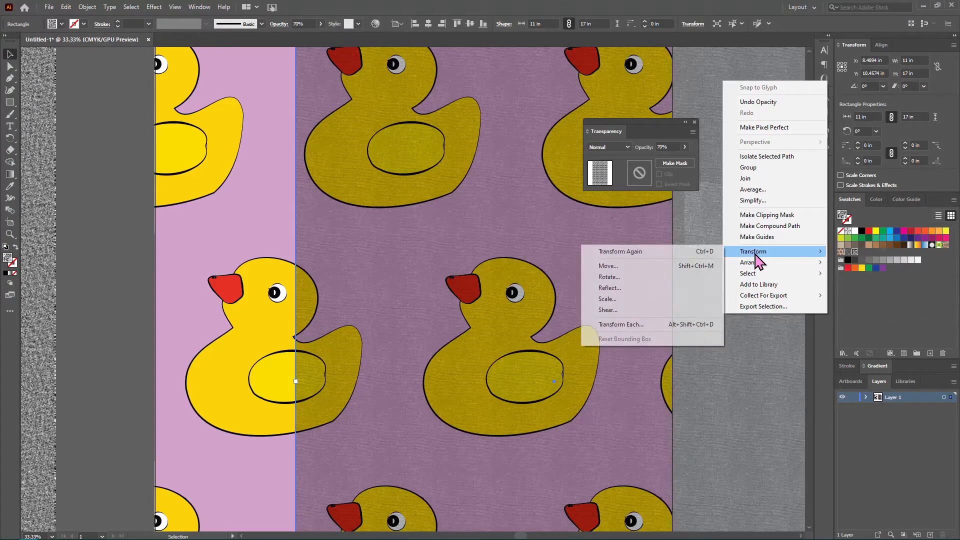
pyautogui.click(645, 299)
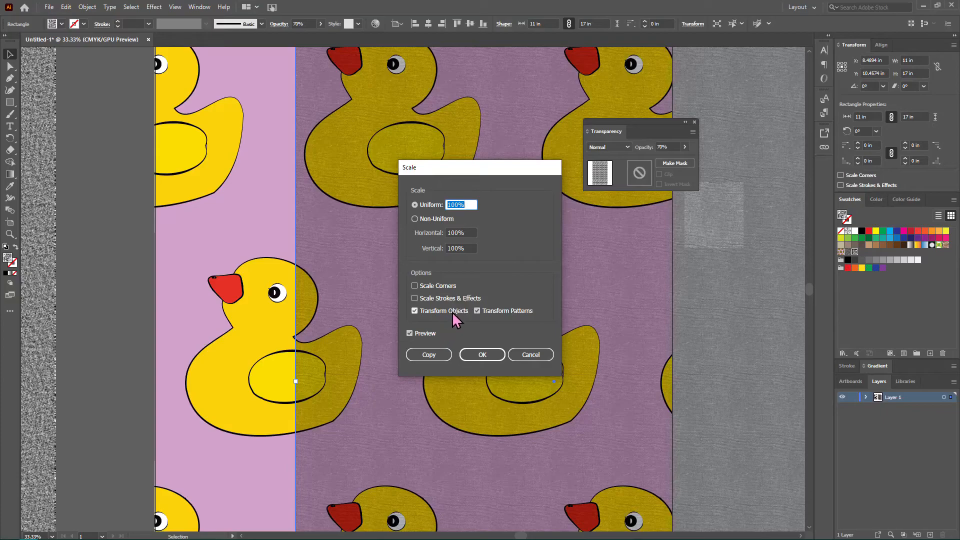
pyautogui.click(455, 315)
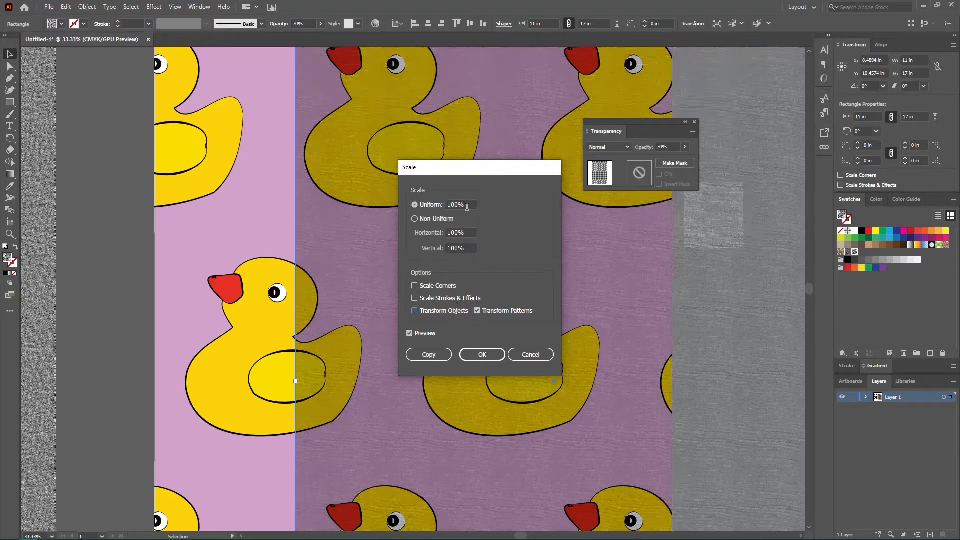
pyautogui.moveTo(469, 203); pyautogui.dragTo(426, 207)
pyautogui.scroll(4, 465, 202)
pyautogui.write('150')
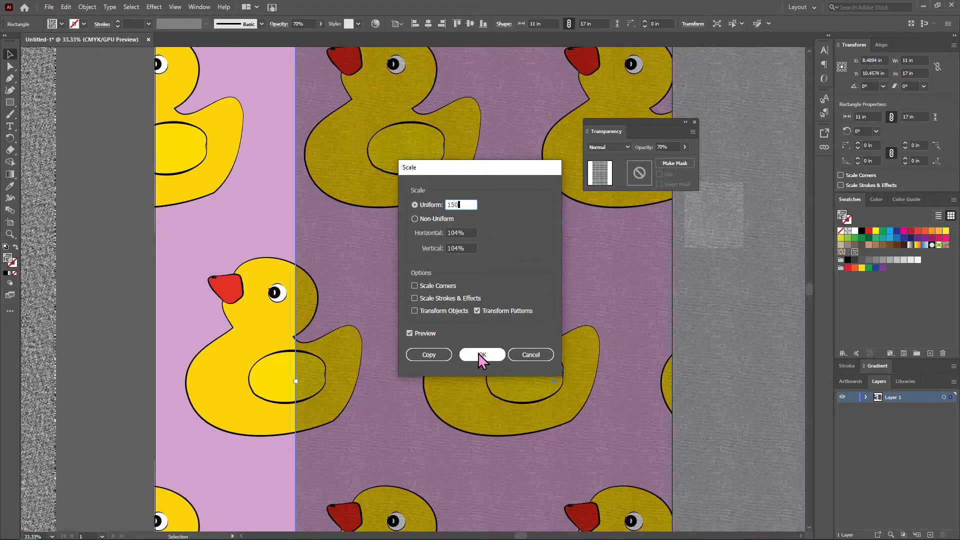
pyautogui.click(482, 355)
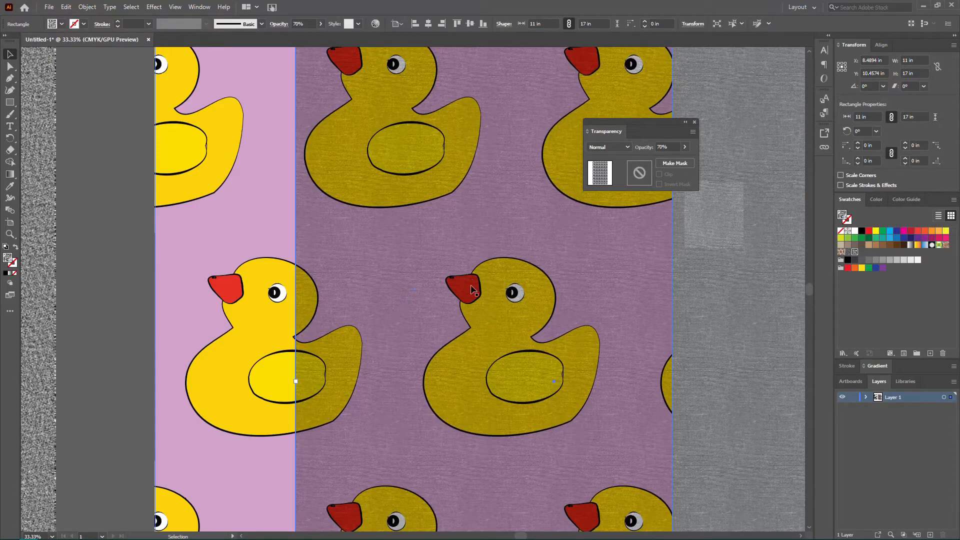
# Reposition the fabric texture rectangle so it lines up with the duck pattern on the artboard at X 5.5 in, Y 8.5 in.
pyautogui.click(125, 300)
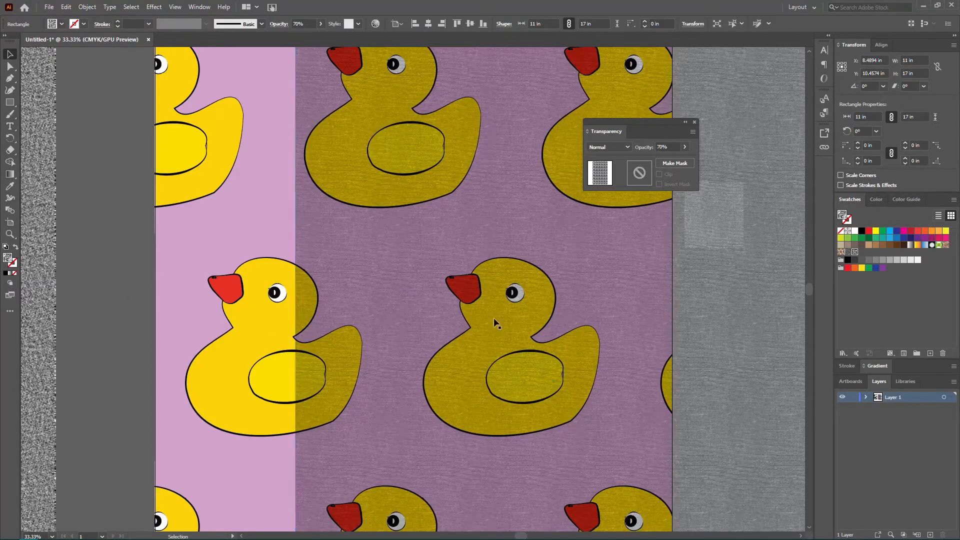
pyautogui.moveTo(675, 363); pyautogui.dragTo(451, 353)
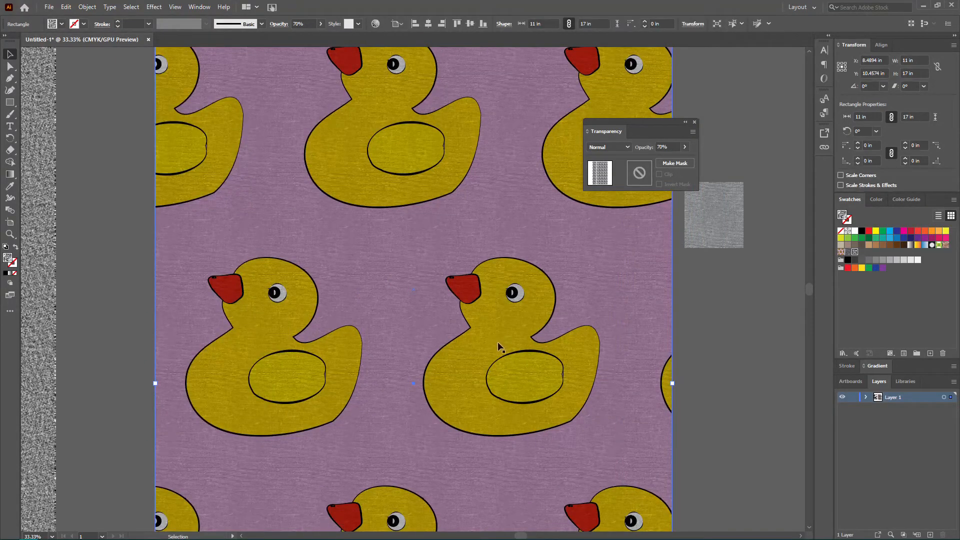
pyautogui.hotkey('ctrl', 'z')
pyautogui.hotkey('ctrl', '-')
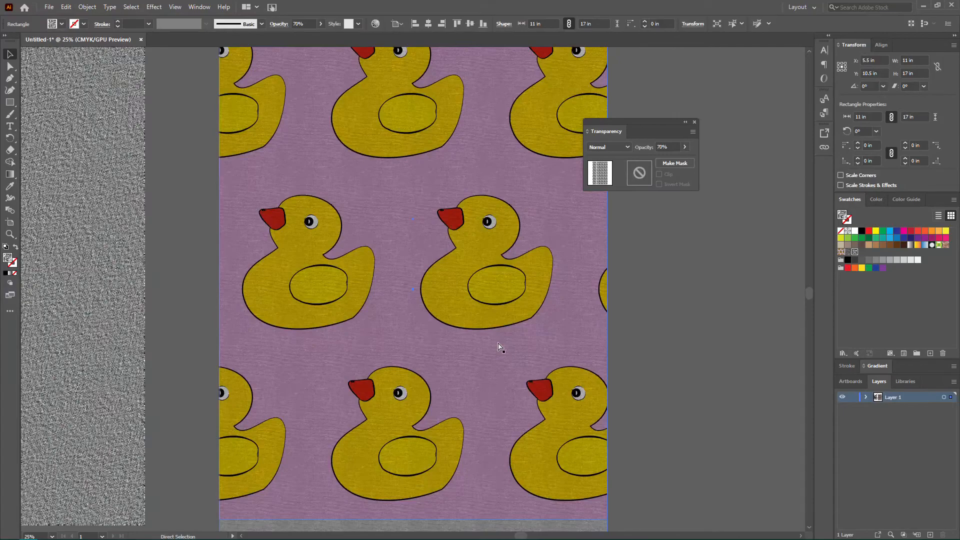
pyautogui.hotkey('ctrl', '-')
pyautogui.moveTo(481, 469); pyautogui.dragTo(481, 425)
pyautogui.scroll(2, 447, 342)
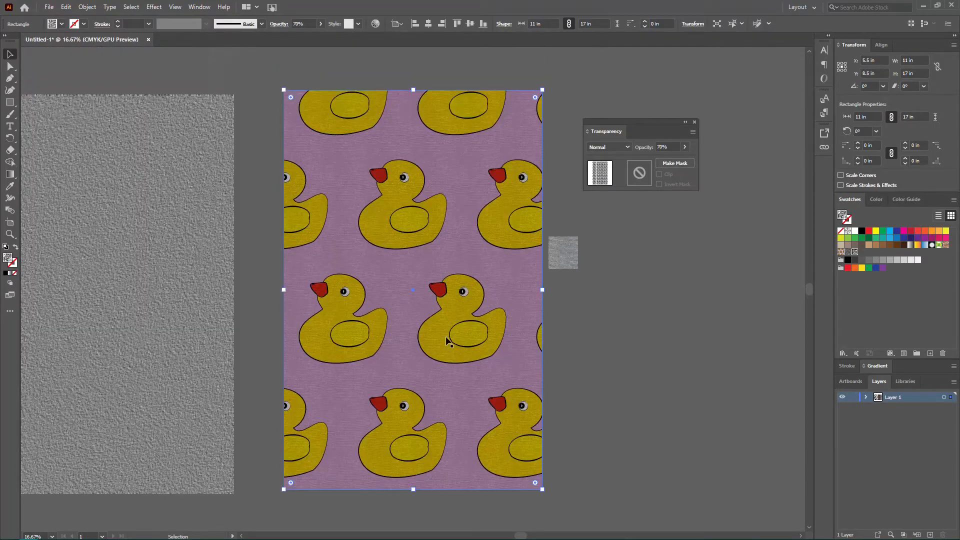
pyautogui.hotkey('ctrl', '-')
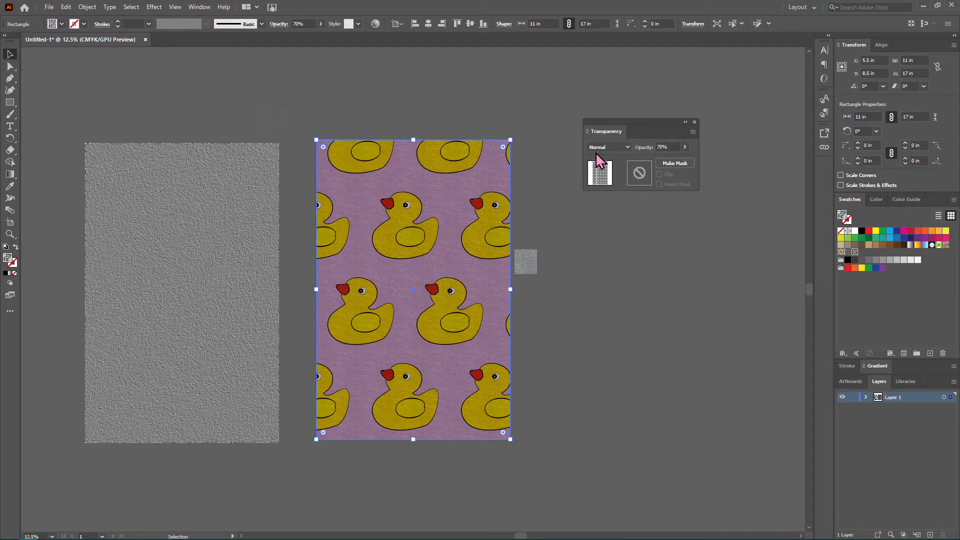
pyautogui.click(572, 334)
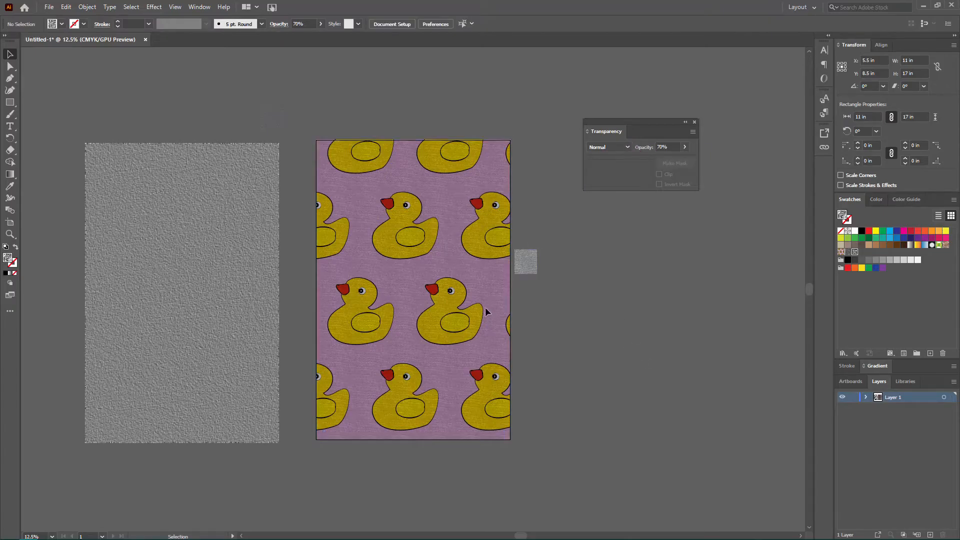
# Lower the fabric texture rectangle's opacity with the duck pattern shifted aside, and realign the ducks over the fabric.
pyautogui.click(433, 266)
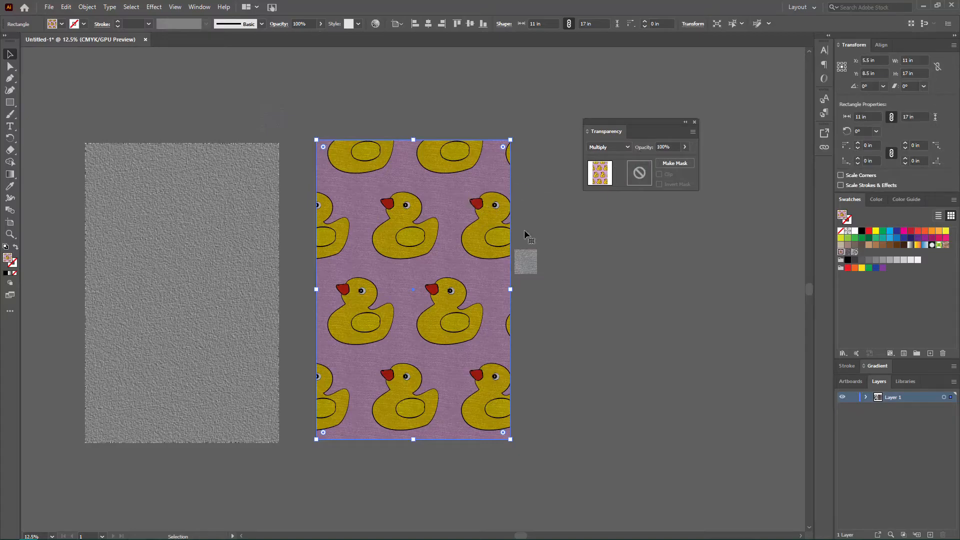
pyautogui.moveTo(494, 273); pyautogui.dragTo(463, 276)
pyautogui.click(501, 209)
pyautogui.click(685, 146)
pyautogui.click(656, 160)
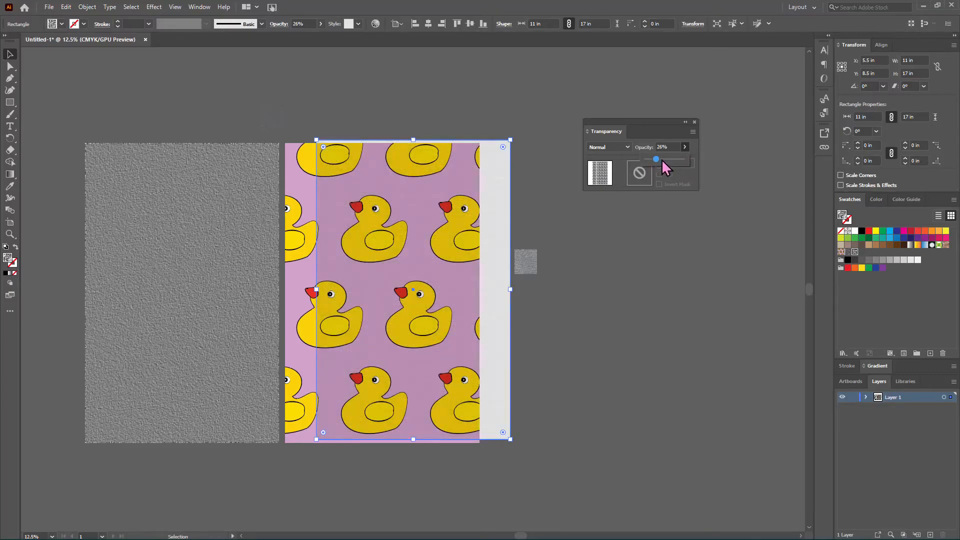
pyautogui.click(566, 329)
pyautogui.moveTo(308, 368); pyautogui.dragTo(336, 370)
pyautogui.click(561, 311)
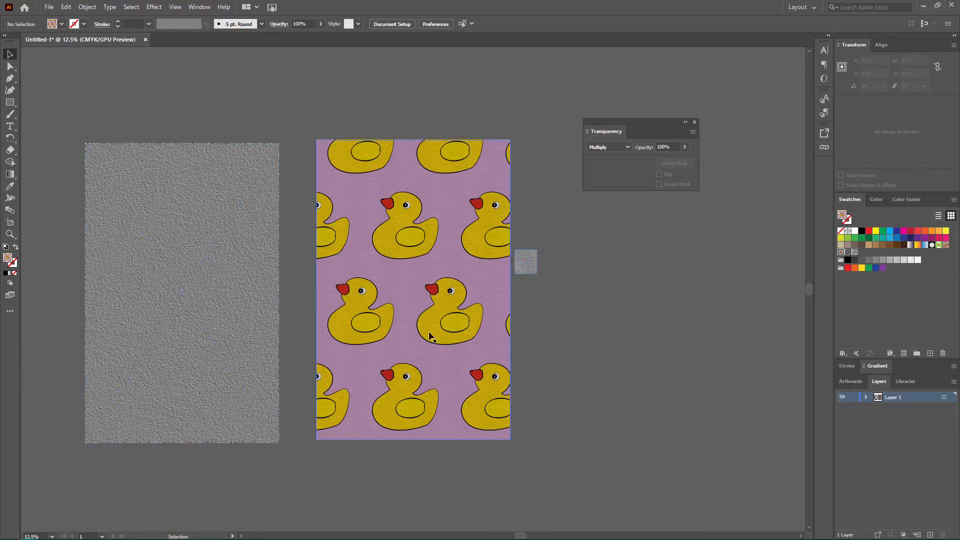
# Shift the duck pattern rectangle about 5.13 in to the right and overlap the noise texture with its right part.
pyautogui.moveTo(435, 294); pyautogui.dragTo(485, 293)
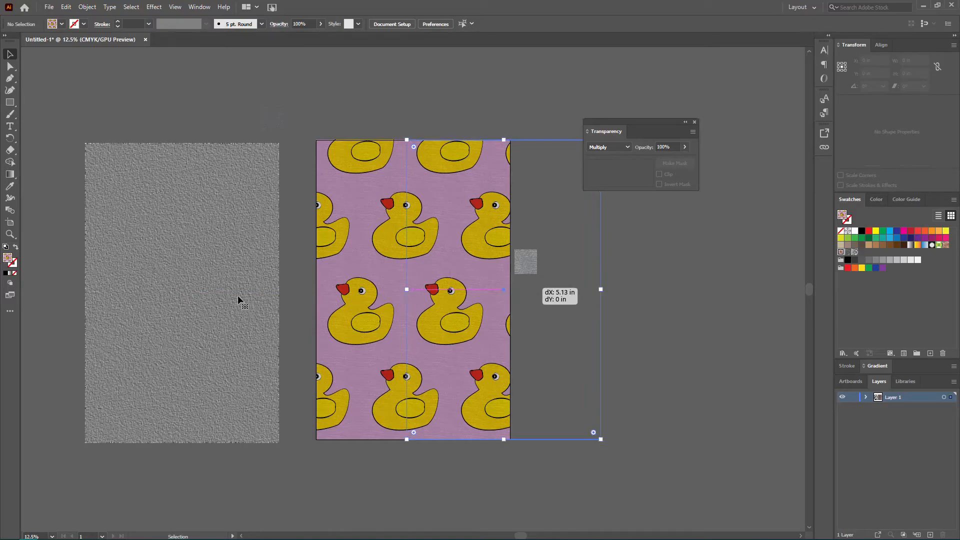
pyautogui.moveTo(254, 299); pyautogui.dragTo(615, 289)
pyautogui.rightClick(656, 362)
pyautogui.click(741, 274)
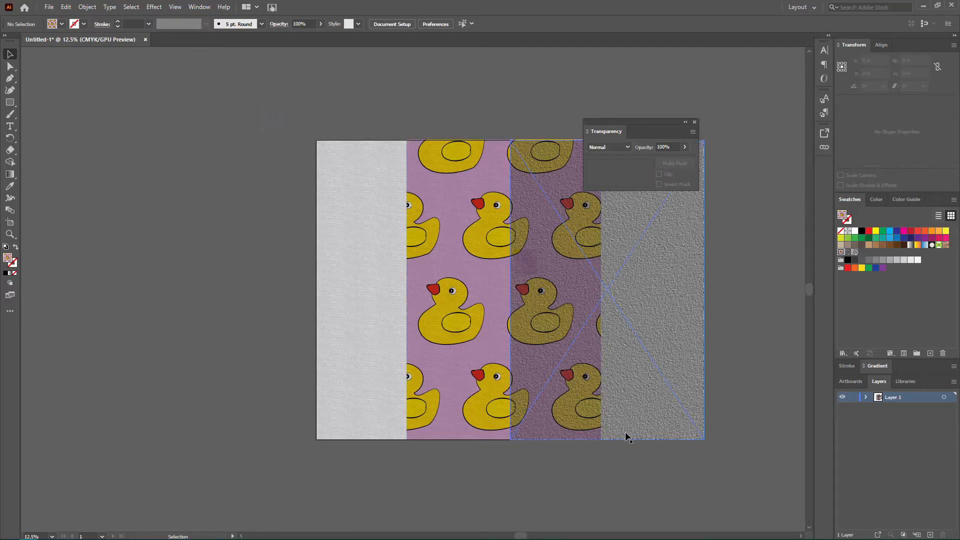
# Lay the three pieces side by side, with the duck pattern on the artboard between the fabric and noise textures.
pyautogui.moveTo(589, 376); pyautogui.dragTo(193, 328)
pyautogui.moveTo(244, 345); pyautogui.dragTo(150, 378)
pyautogui.moveTo(458, 342); pyautogui.dragTo(386, 345)
pyautogui.moveTo(703, 354); pyautogui.dragTo(786, 380)
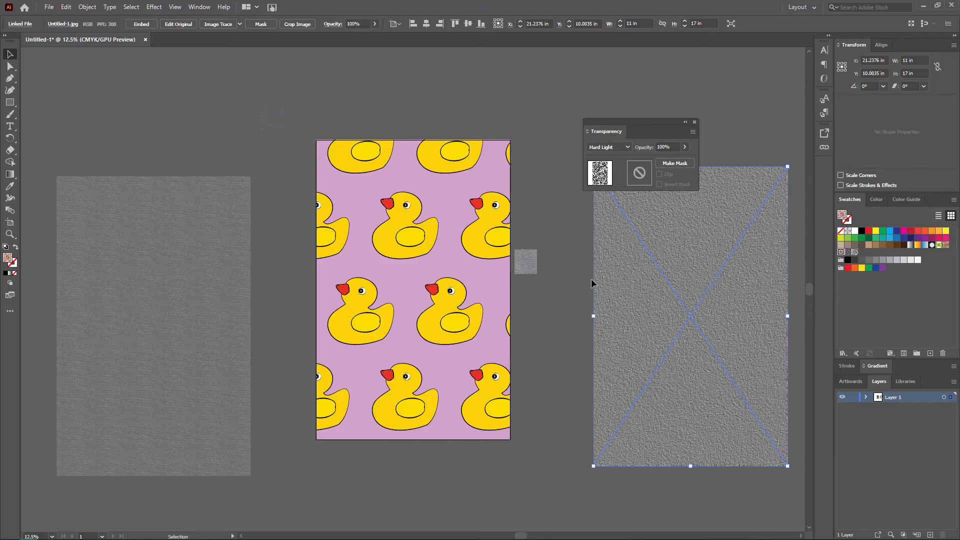
# Place the Transparency panel just above the artboard and select the duck pattern rectangle.
pyautogui.moveTo(648, 124); pyautogui.dragTo(363, 107)
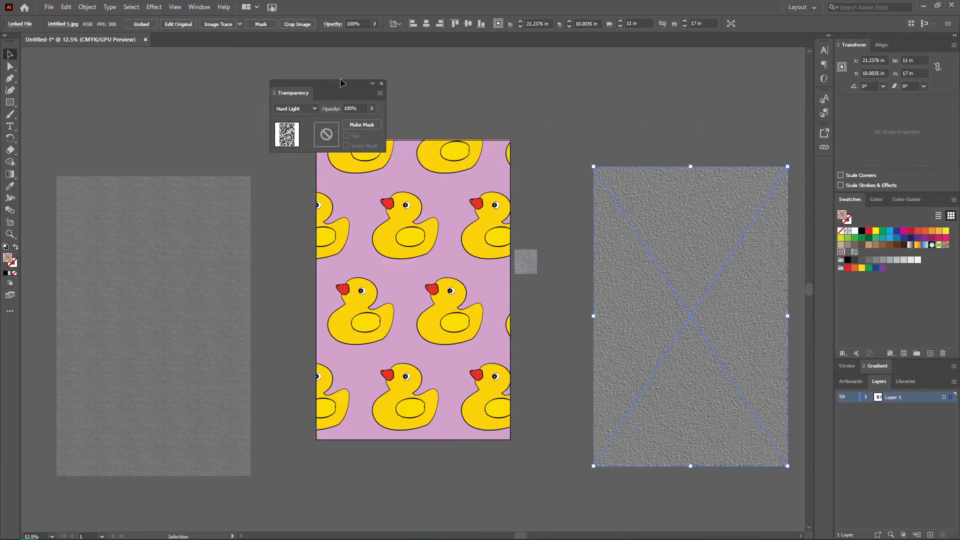
pyautogui.hotkey('ctrl', 'shift', 'a')
pyautogui.moveTo(347, 82); pyautogui.dragTo(420, 92)
pyautogui.click(436, 263)
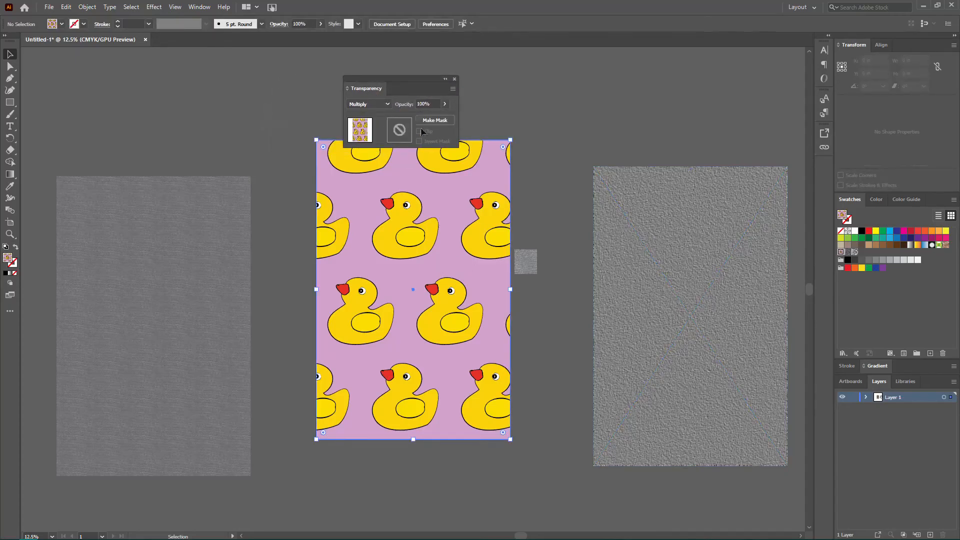
# Review the blending modes available for the duck pattern rectangle and try lowering its opacity to 22%.
pyautogui.click(388, 105)
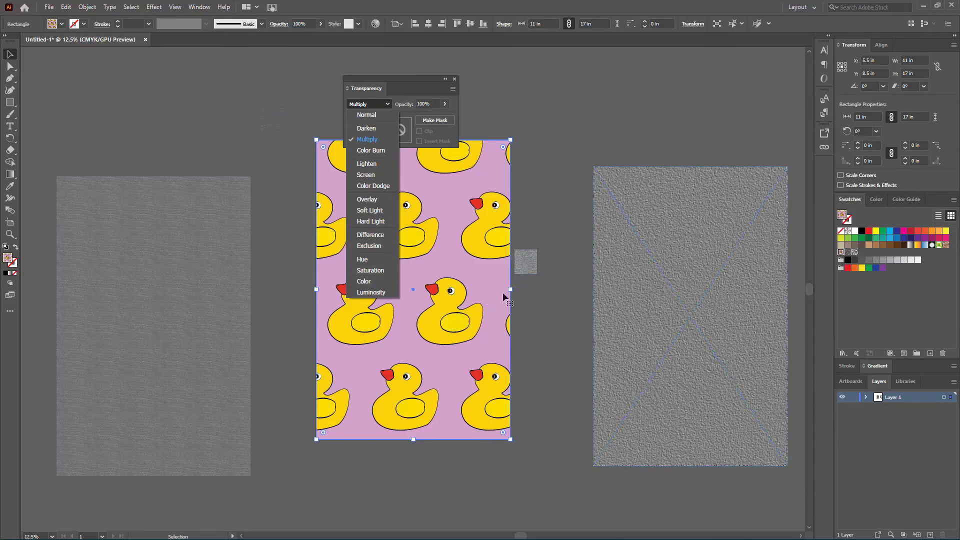
pyautogui.click(446, 101)
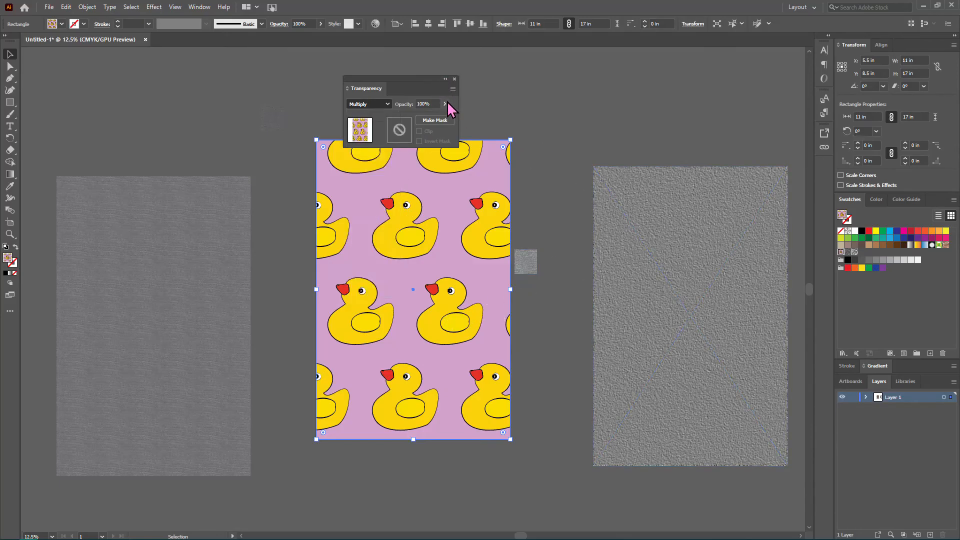
pyautogui.click(445, 102)
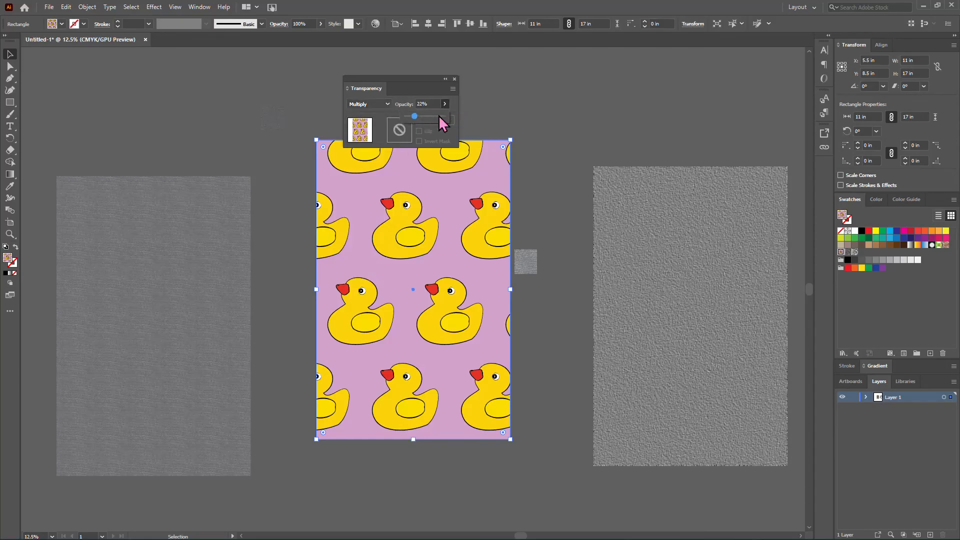
pyautogui.click(545, 195)
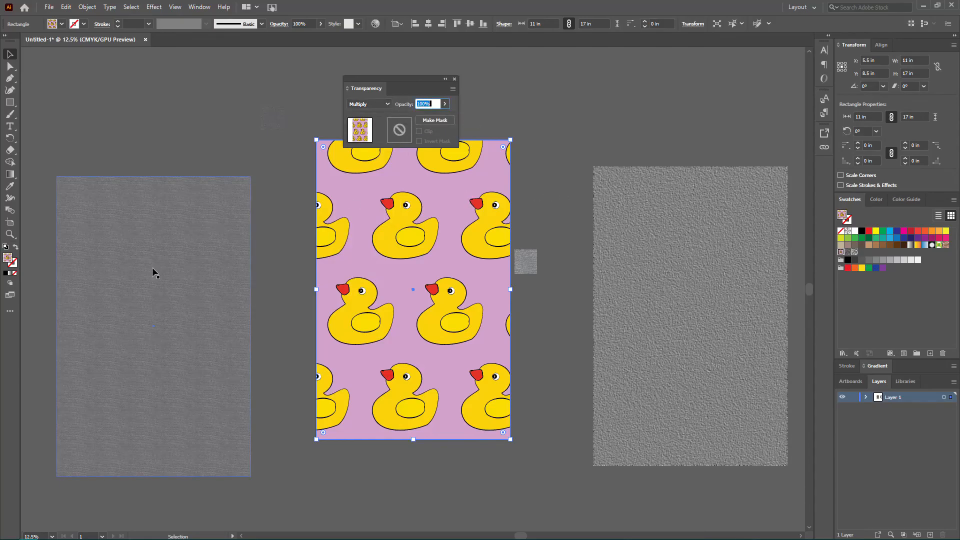